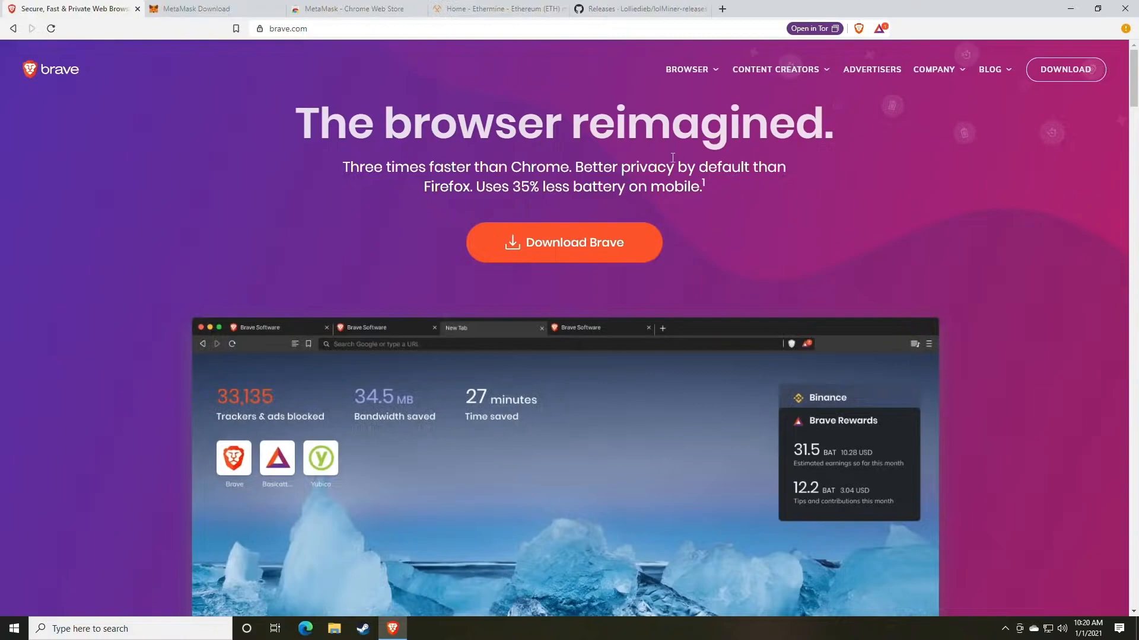
# - Install the MetaMask extension in Brave from its Chrome Web Store page
pyautogui.click(223, 12)
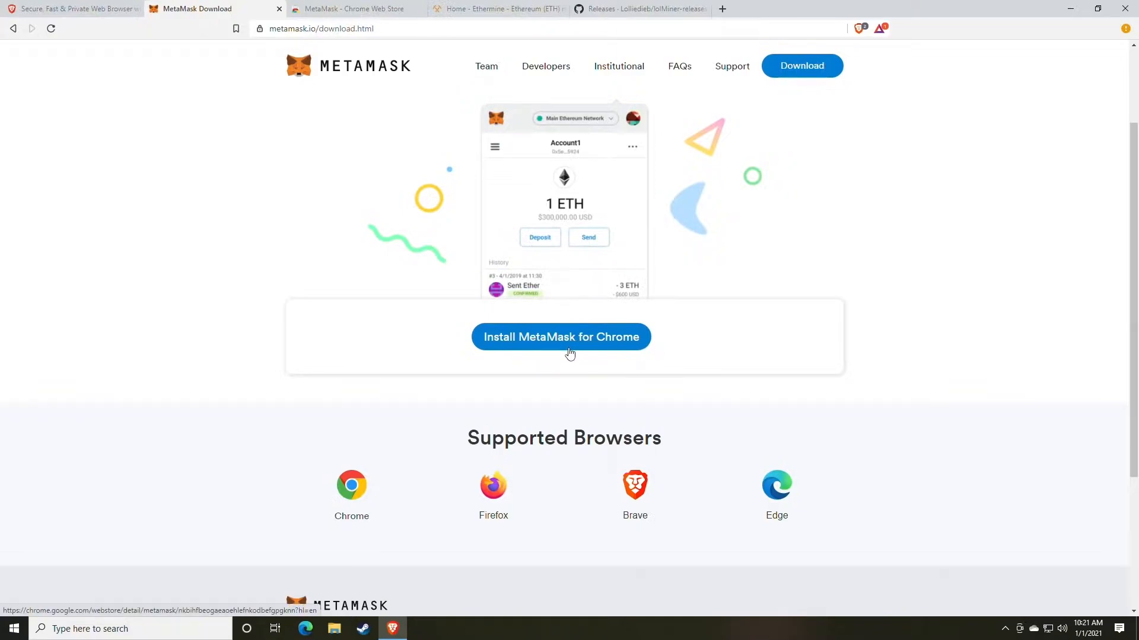
pyautogui.click(352, 7)
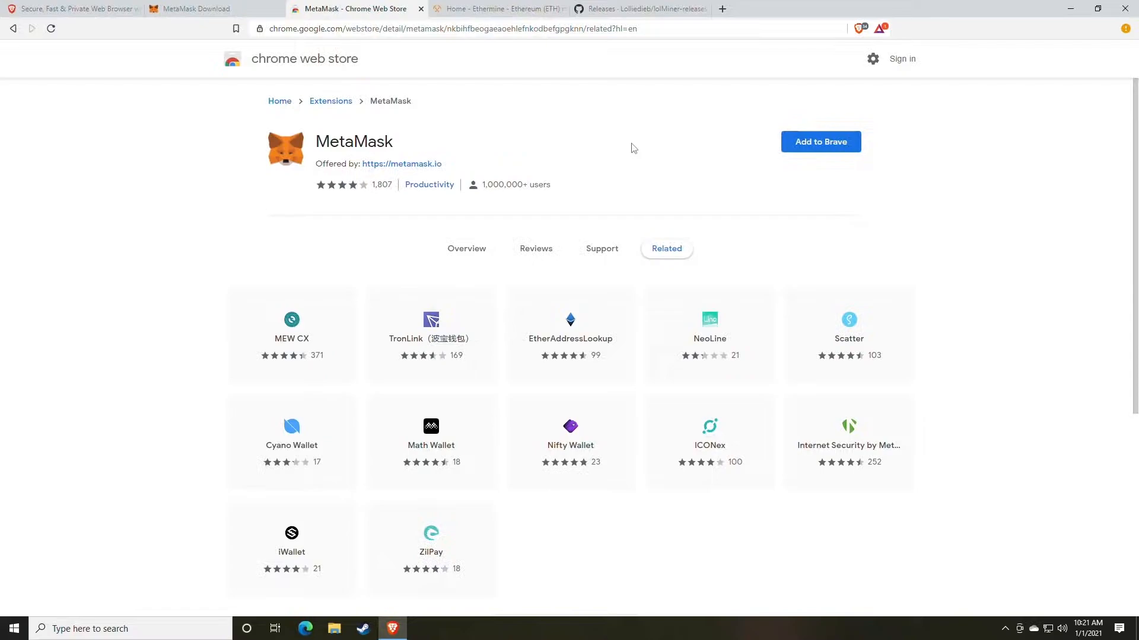
pyautogui.click(817, 153)
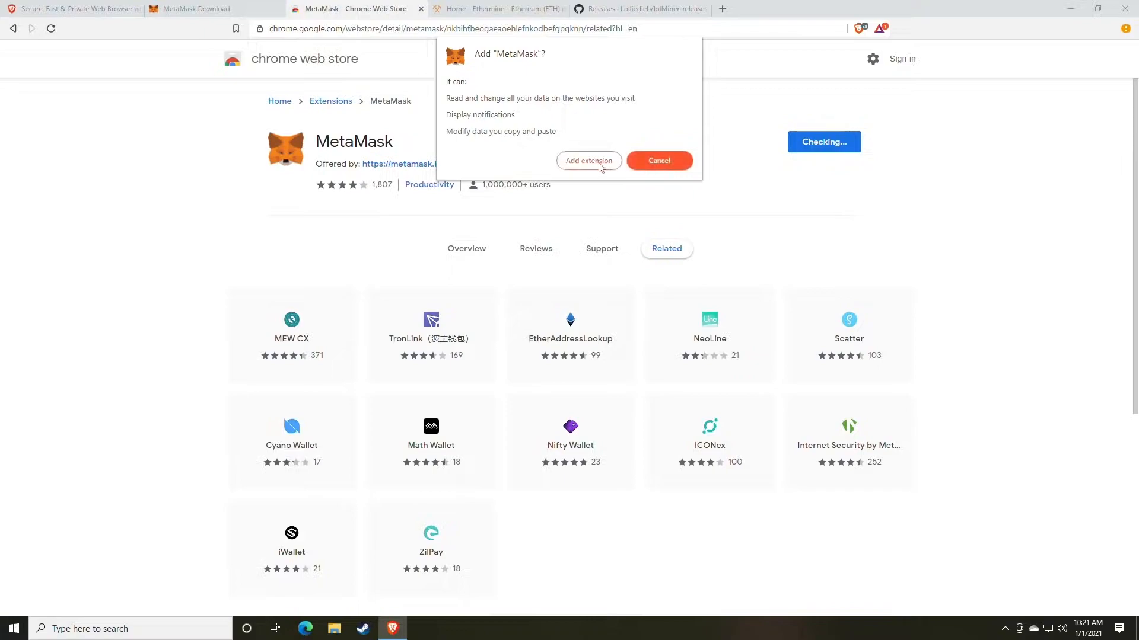
pyautogui.click(573, 168)
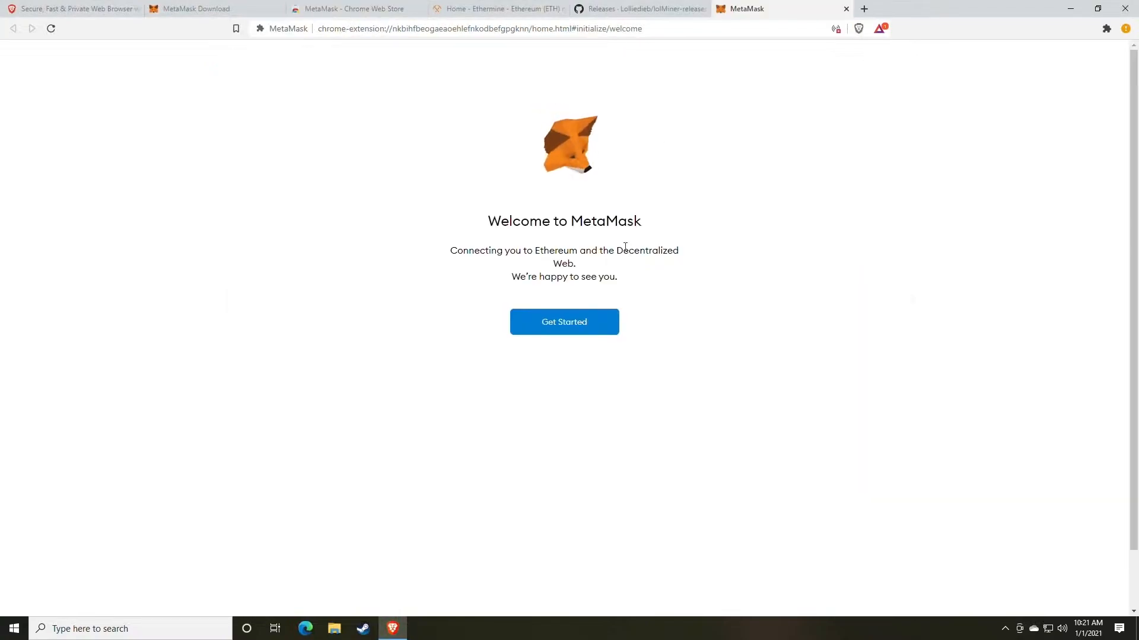
# - Start setting up a new MetaMask wallet and agree to share anonymized usage data
pyautogui.click(564, 331)
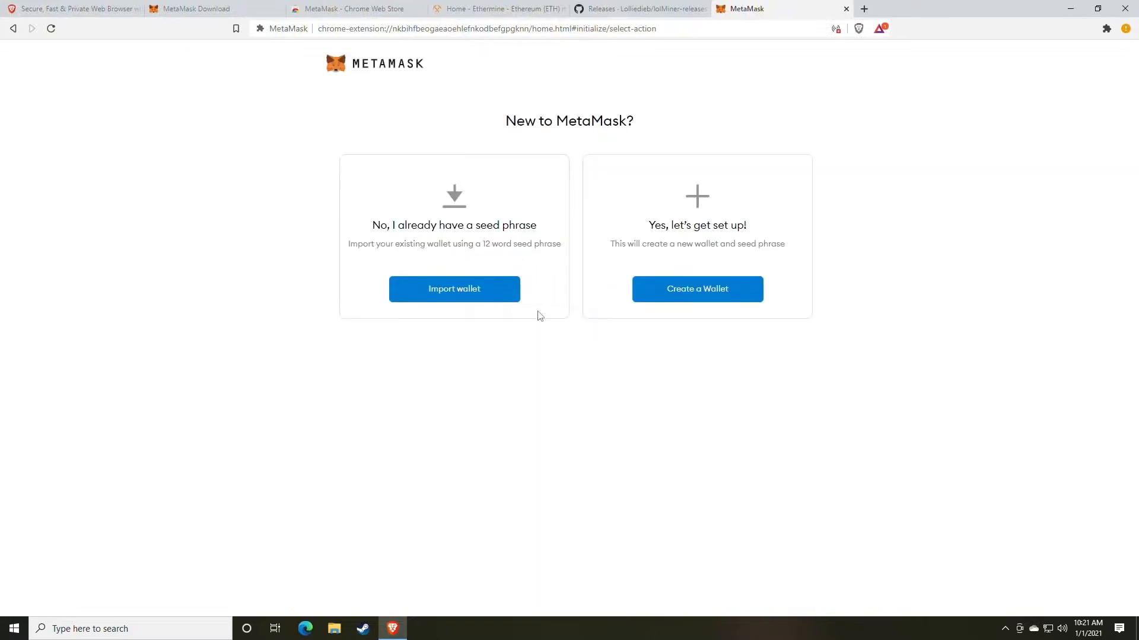
pyautogui.click(691, 297)
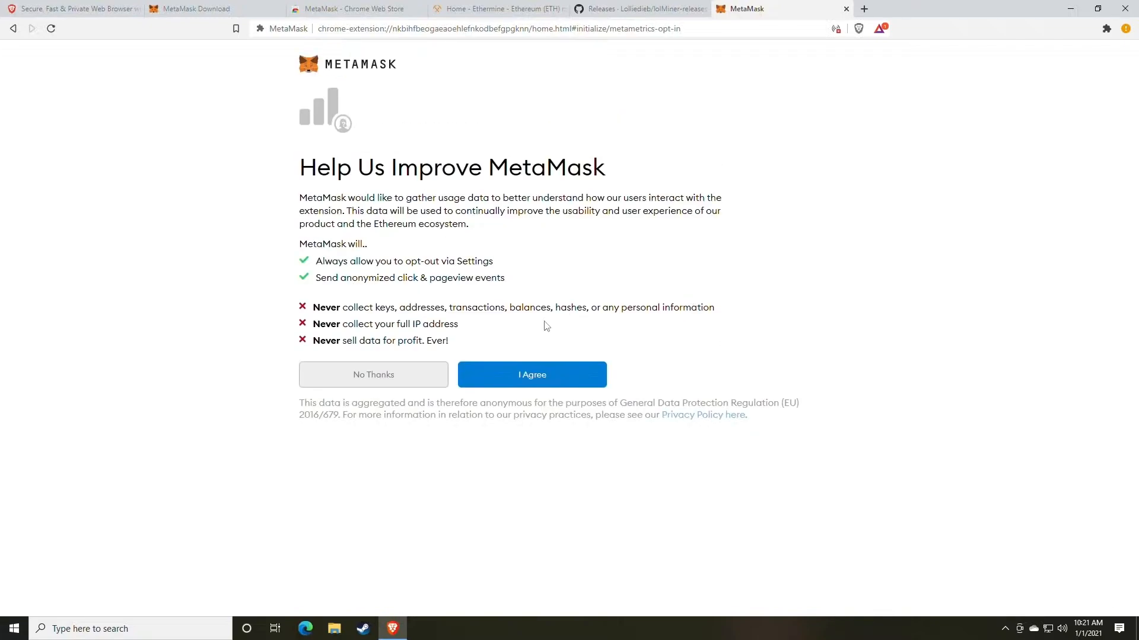
pyautogui.click(534, 381)
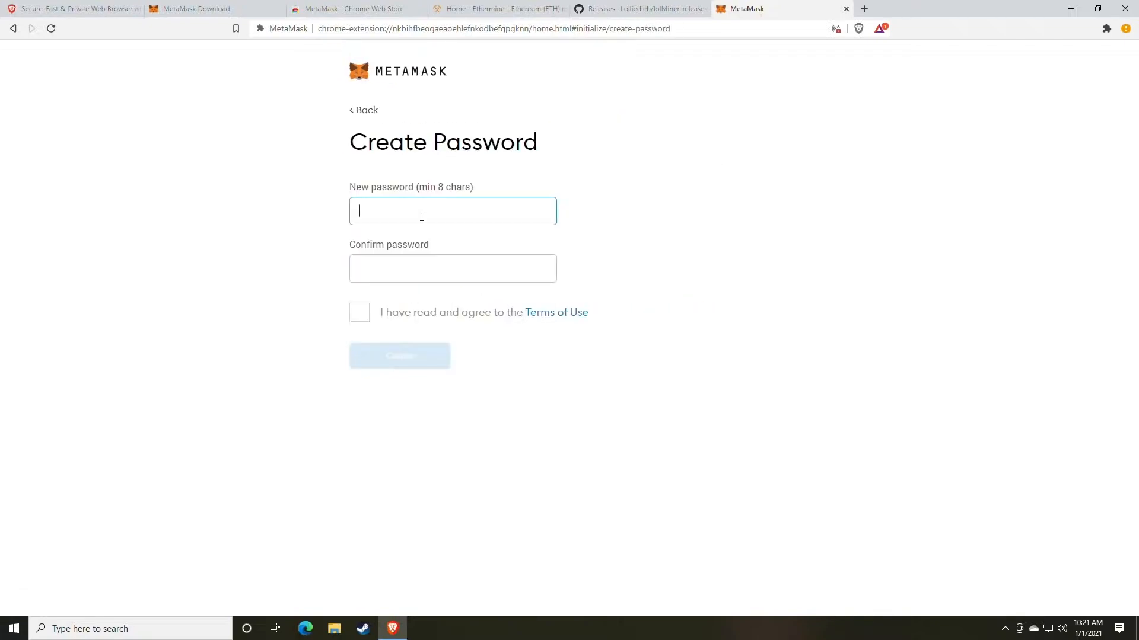
# - Enter and confirm the new wallet password, and accept the Terms of Use
pyautogui.write('••••••••••')
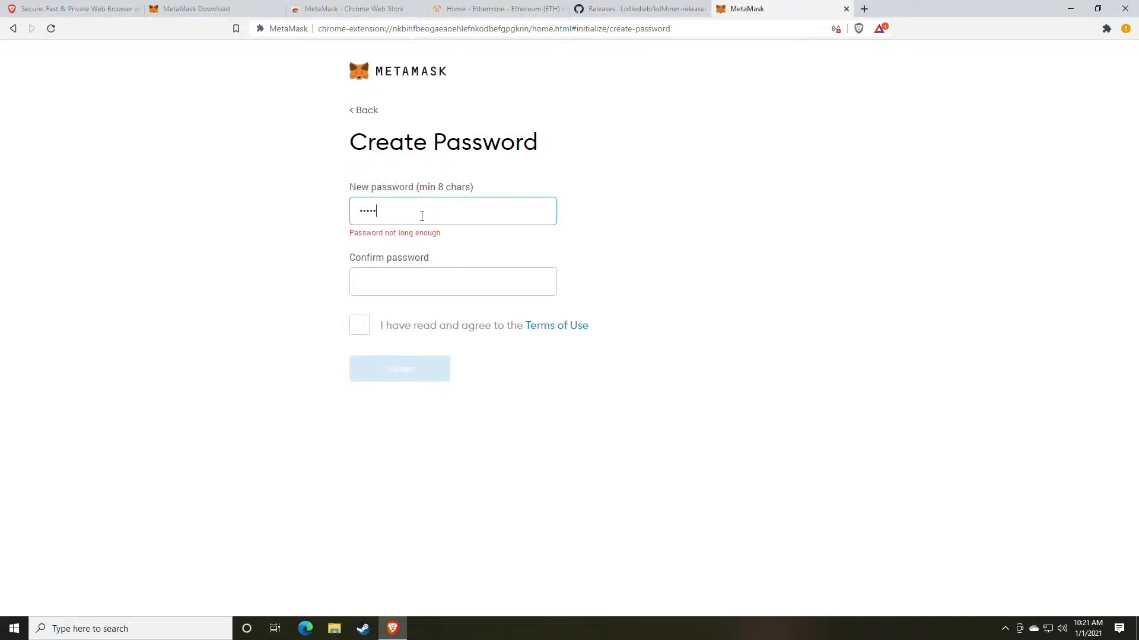
pyautogui.press('Tab')
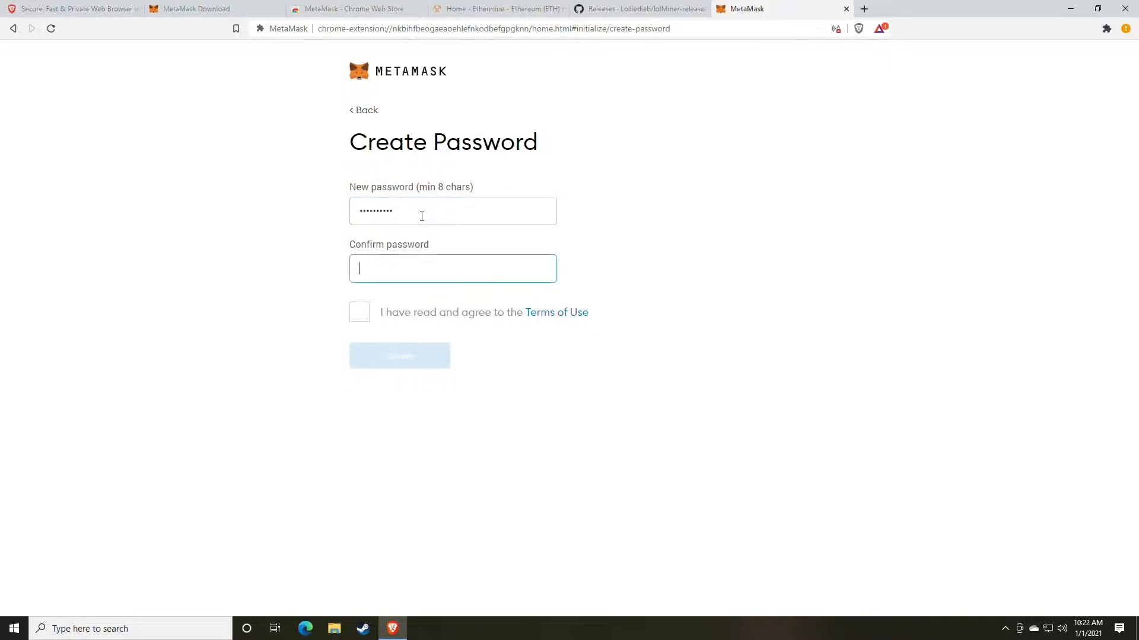
pyautogui.write('••••••••••')
pyautogui.click(359, 313)
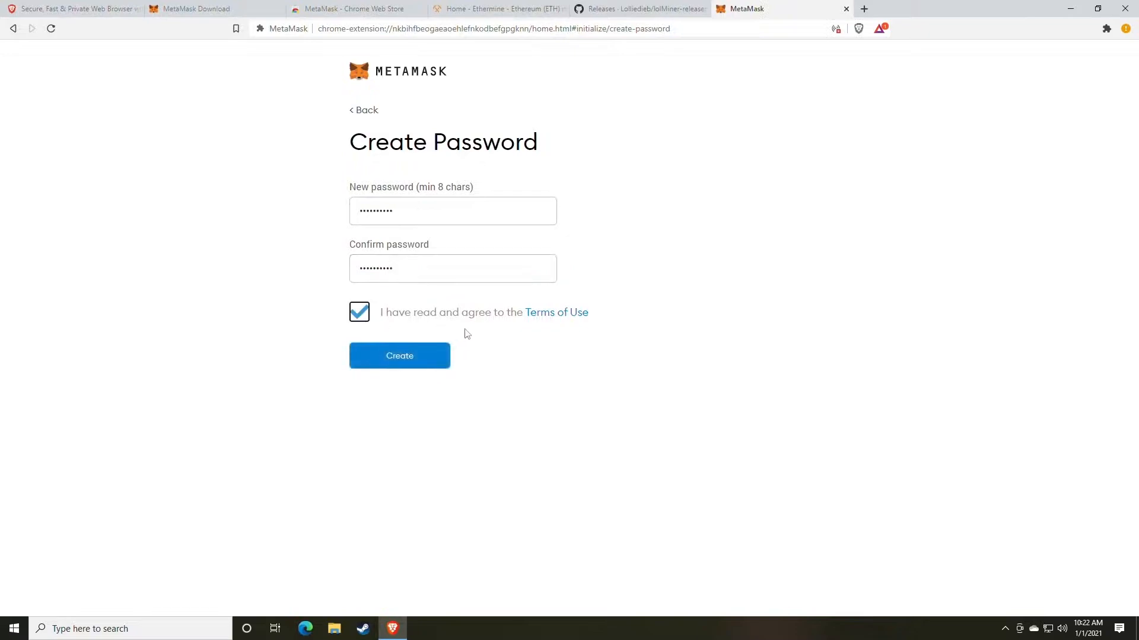
# - Open random.org in a new tab and go to its password generator
pyautogui.click(864, 8)
pyautogui.write('rand')
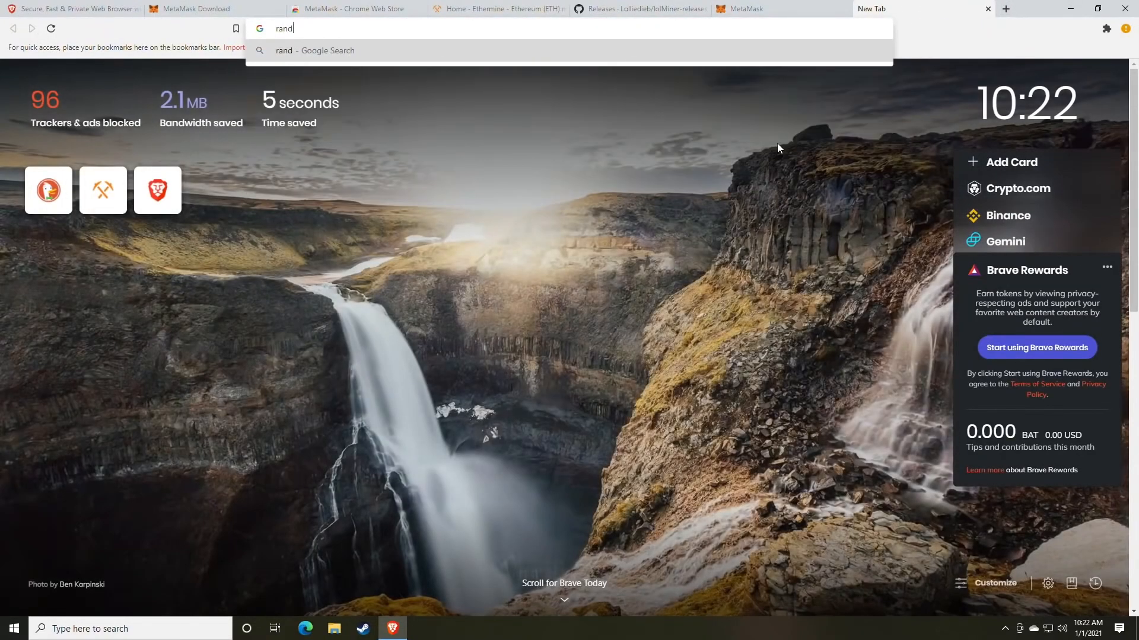
pyautogui.write('om.org')
pyautogui.press('Return')
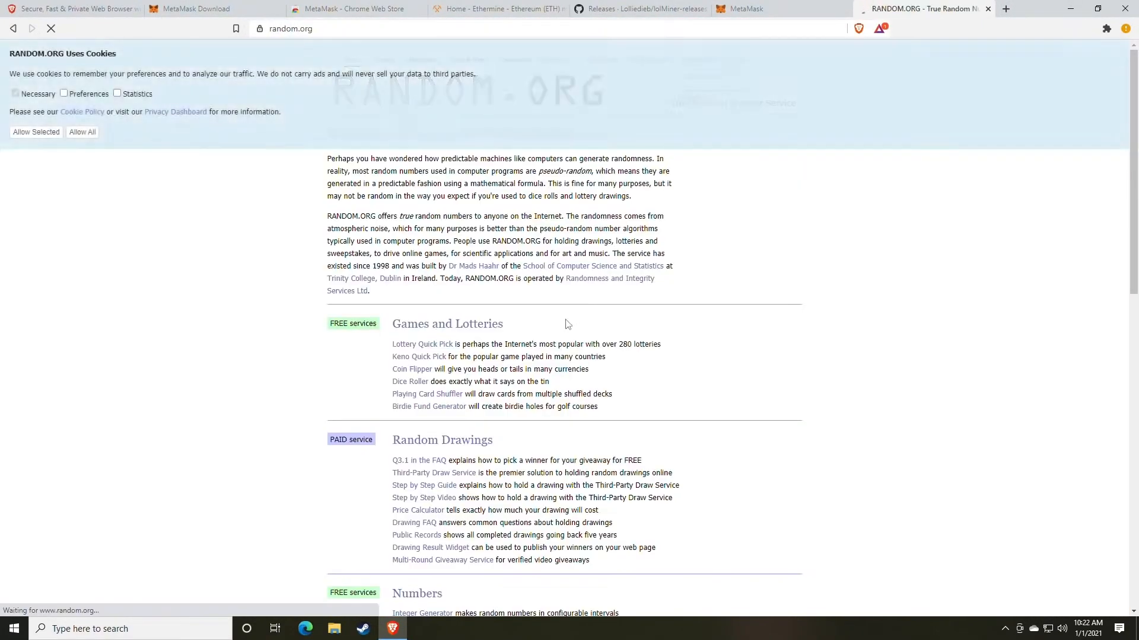
pyautogui.scroll(-5, 468, 330)
pyautogui.scroll(-2, 467, 330)
pyautogui.click(432, 337)
# - Generate five random passwords of 8 characters, highlight the first one, and close the random.org page
pyautogui.doubleClick(441, 295)
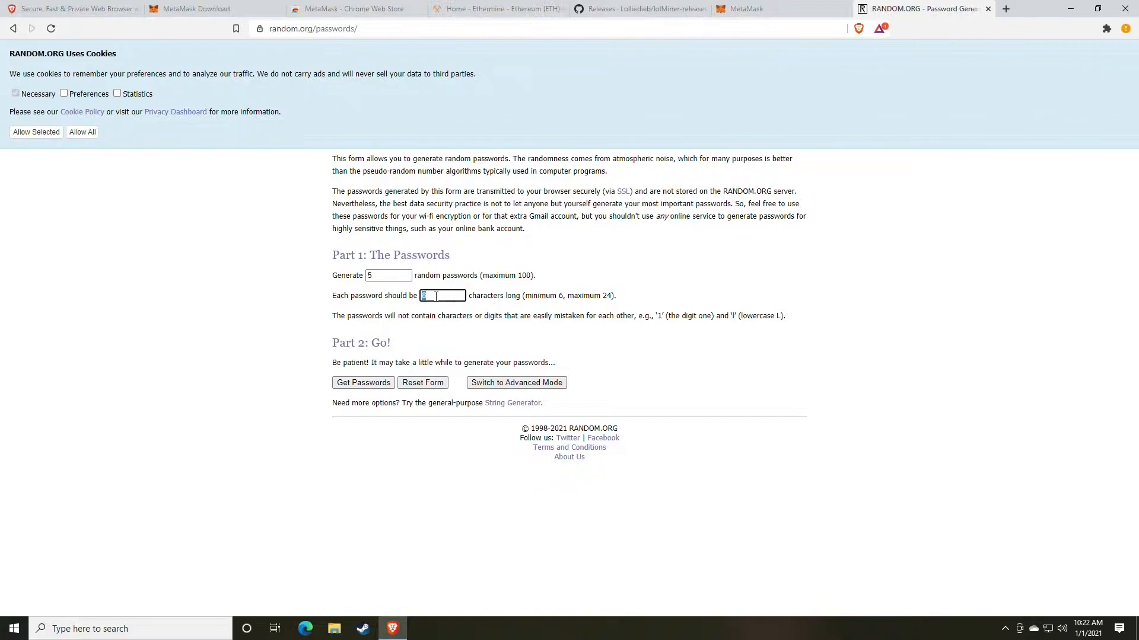
pyautogui.click(373, 385)
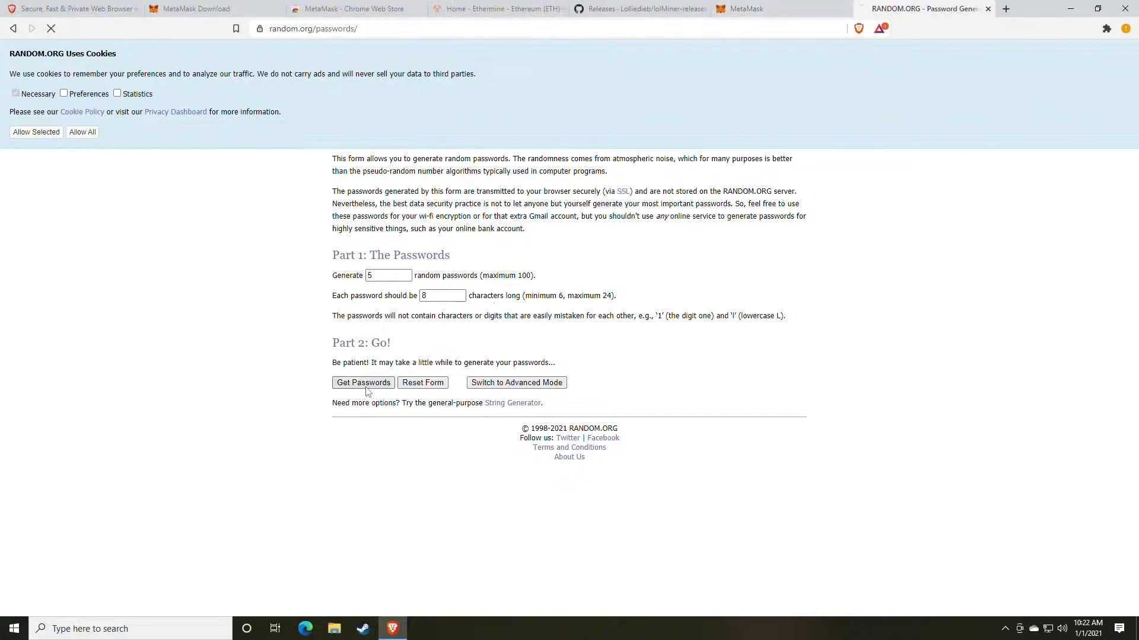
pyautogui.doubleClick(381, 178)
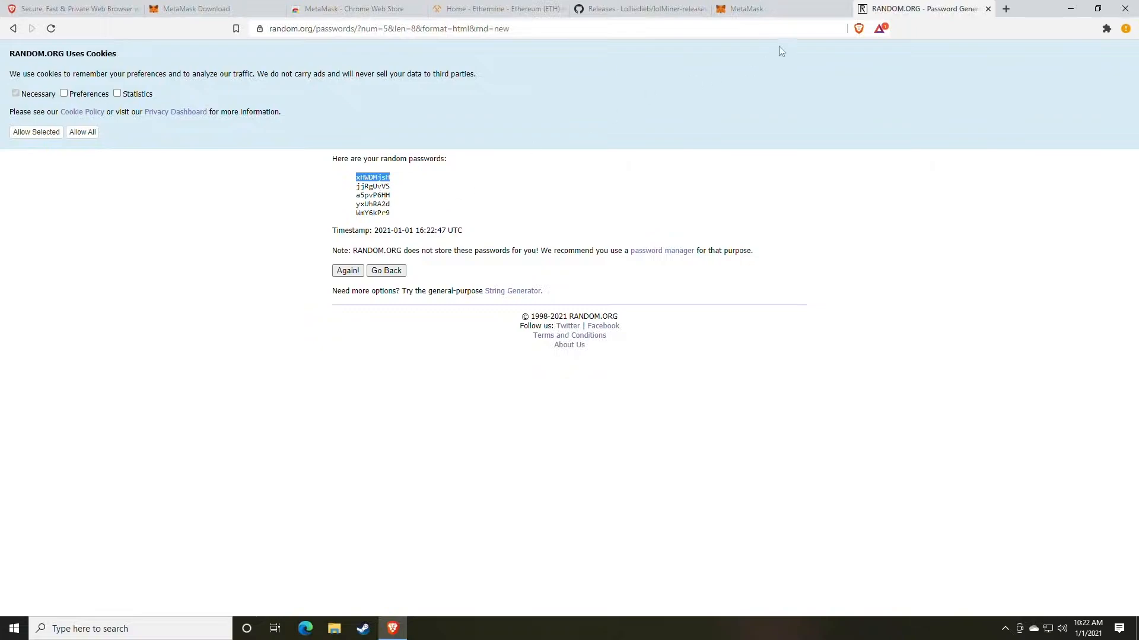
pyautogui.click(987, 9)
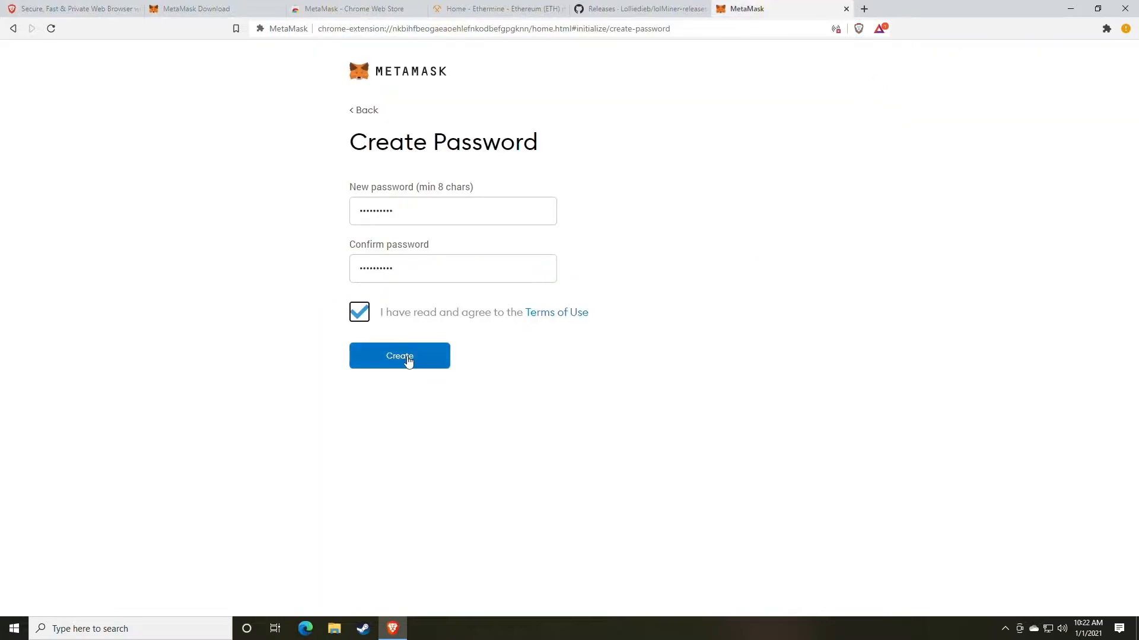
# - Create the wallet, then reveal and copy its secret backup phrase
pyautogui.click(408, 361)
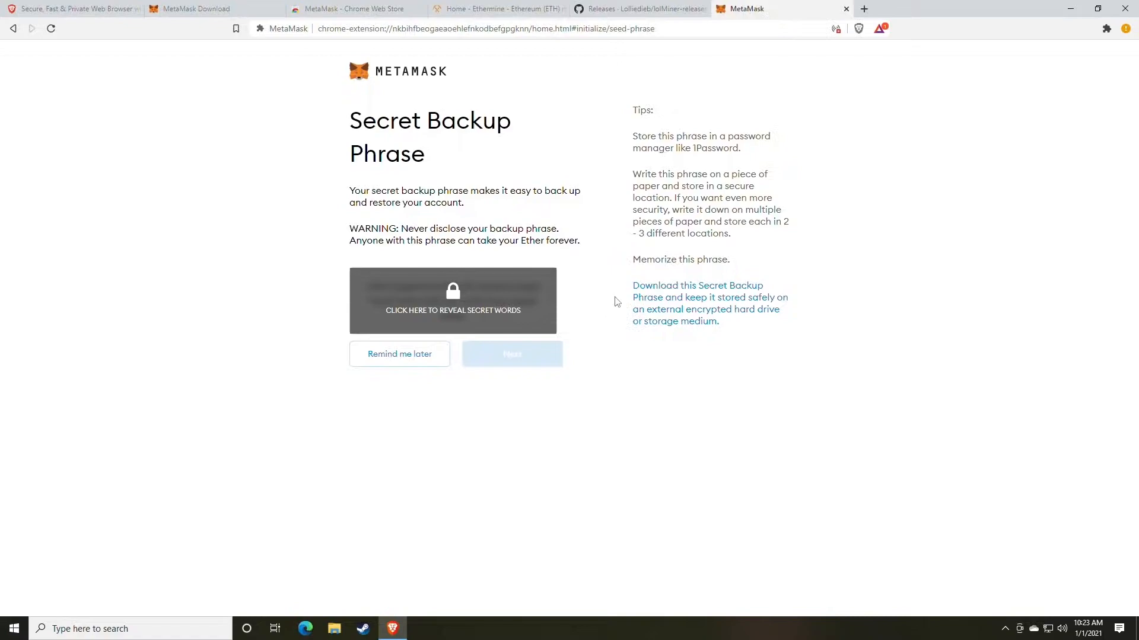
pyautogui.click(486, 312)
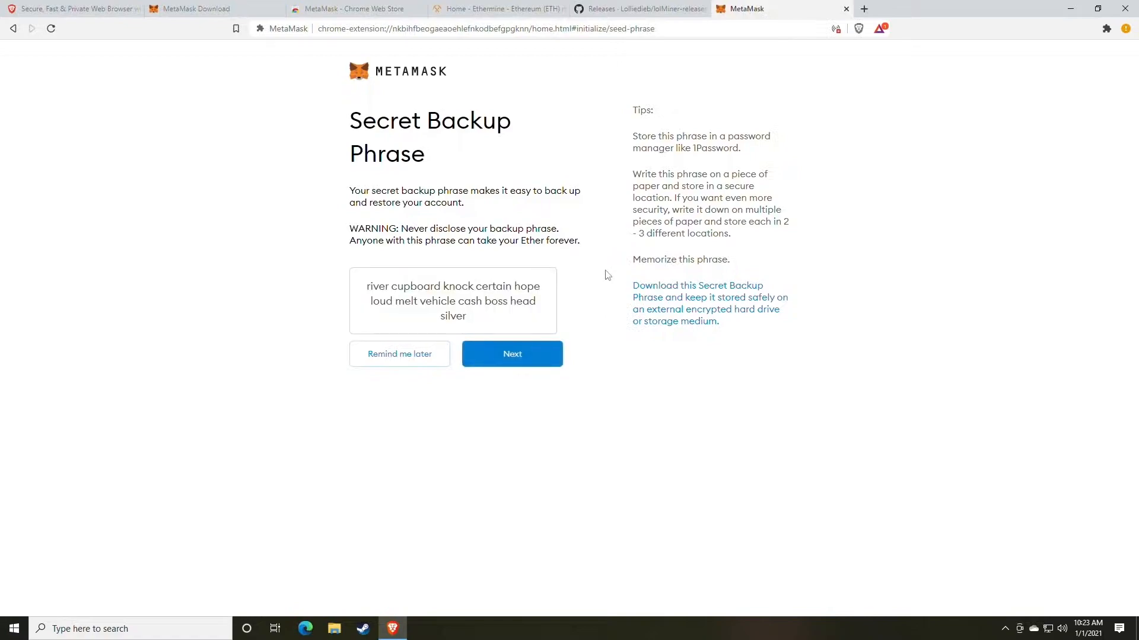
pyautogui.moveTo(471, 320); pyautogui.dragTo(360, 295)
pyautogui.hotkey('ctrl', 'c')
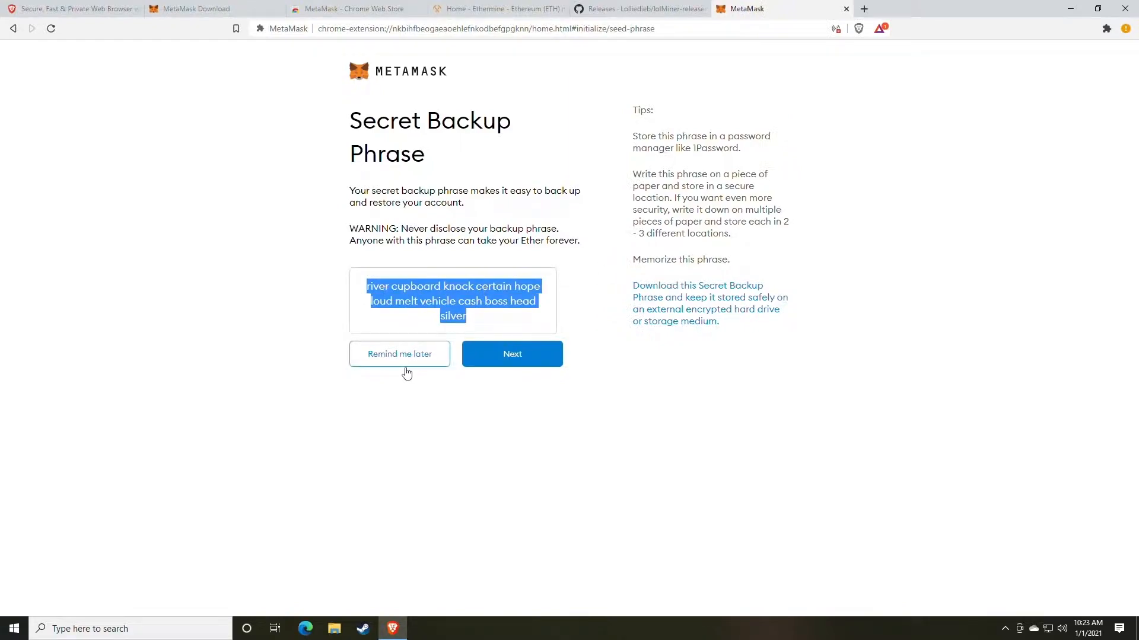
# - Open Notepad and paste the secret backup phrase into a blank document
pyautogui.click(170, 628)
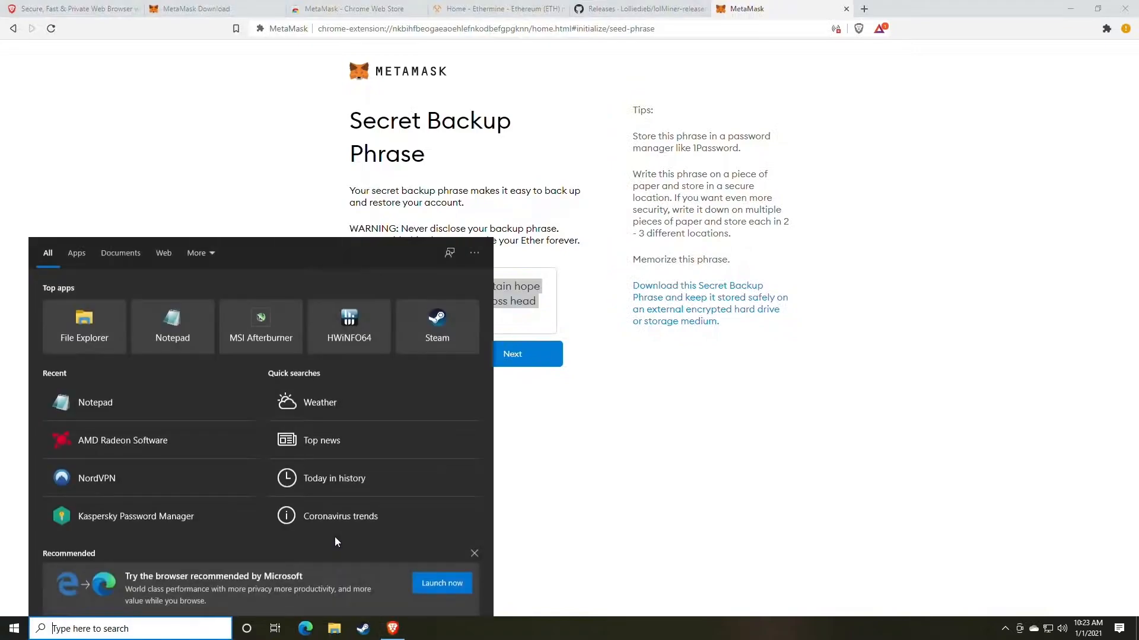
pyautogui.write('note')
pyautogui.press('Return')
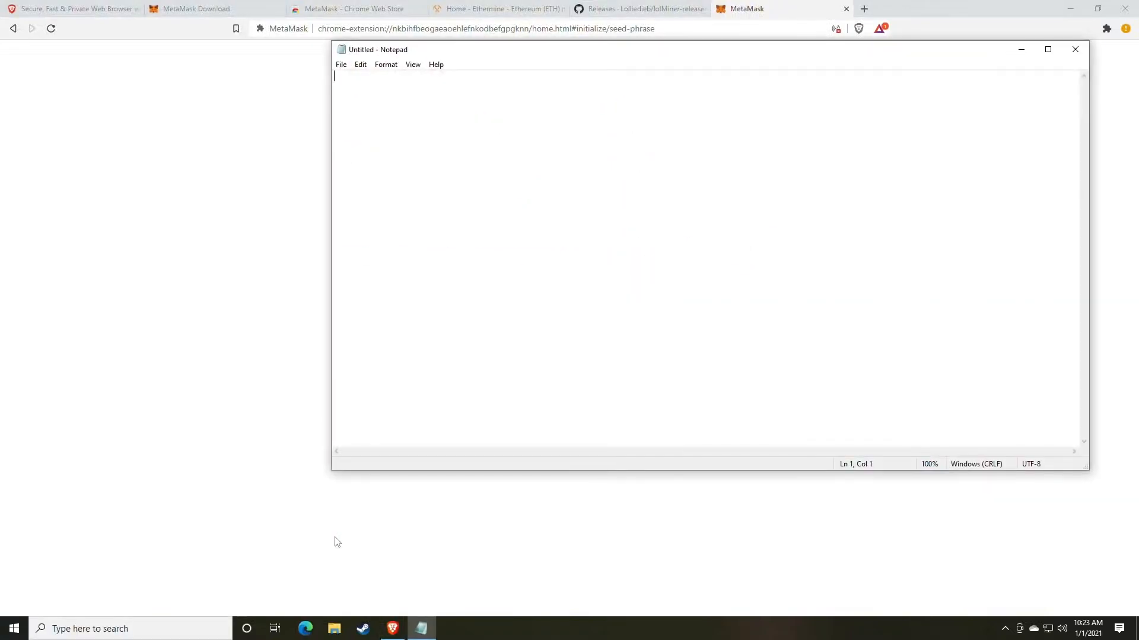
pyautogui.hotkey('ctrl', 'v')
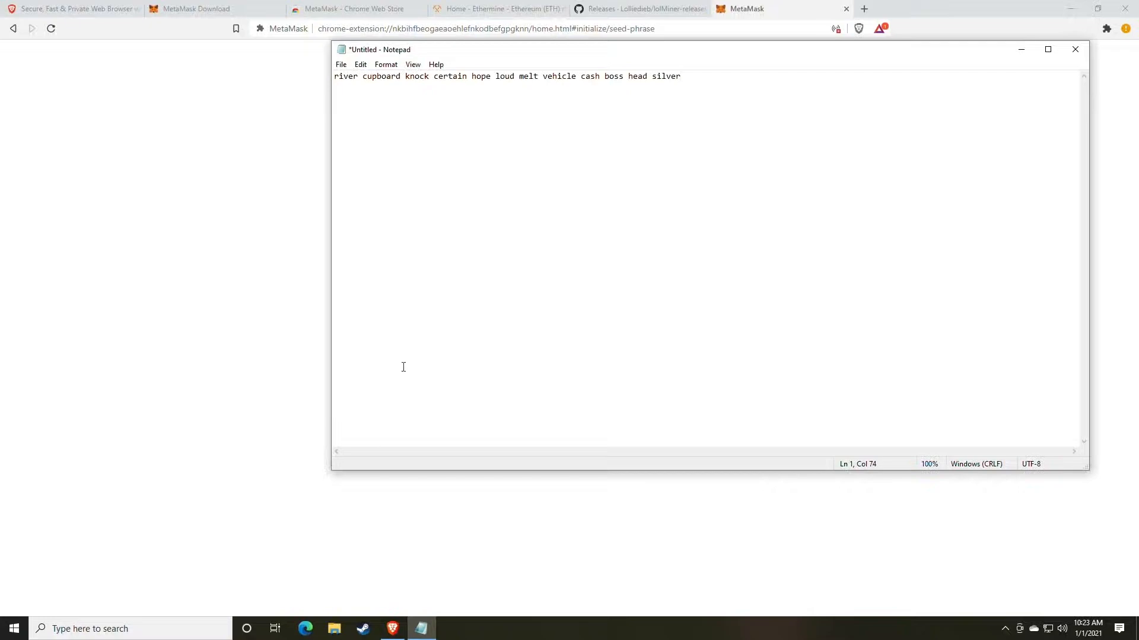
# - Arrange Notepad and the Brave window side by side, each filling half of the screen
pyautogui.moveTo(485, 51); pyautogui.dragTo(202, 95)
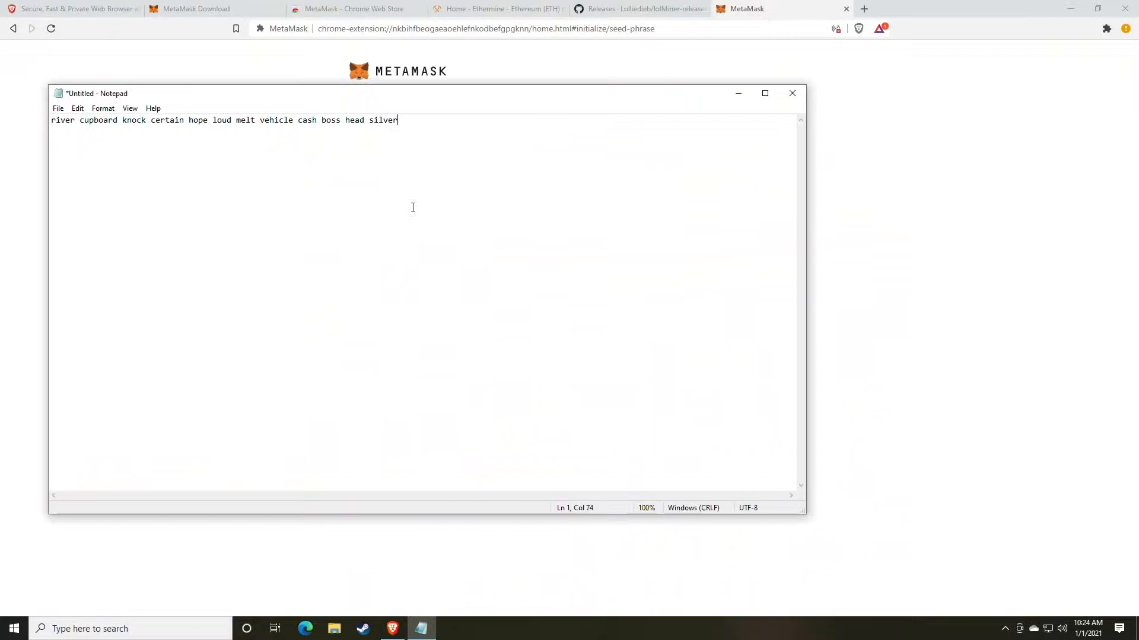
pyautogui.moveTo(569, 97); pyautogui.dragTo(0, 100)
pyautogui.click(1001, 370)
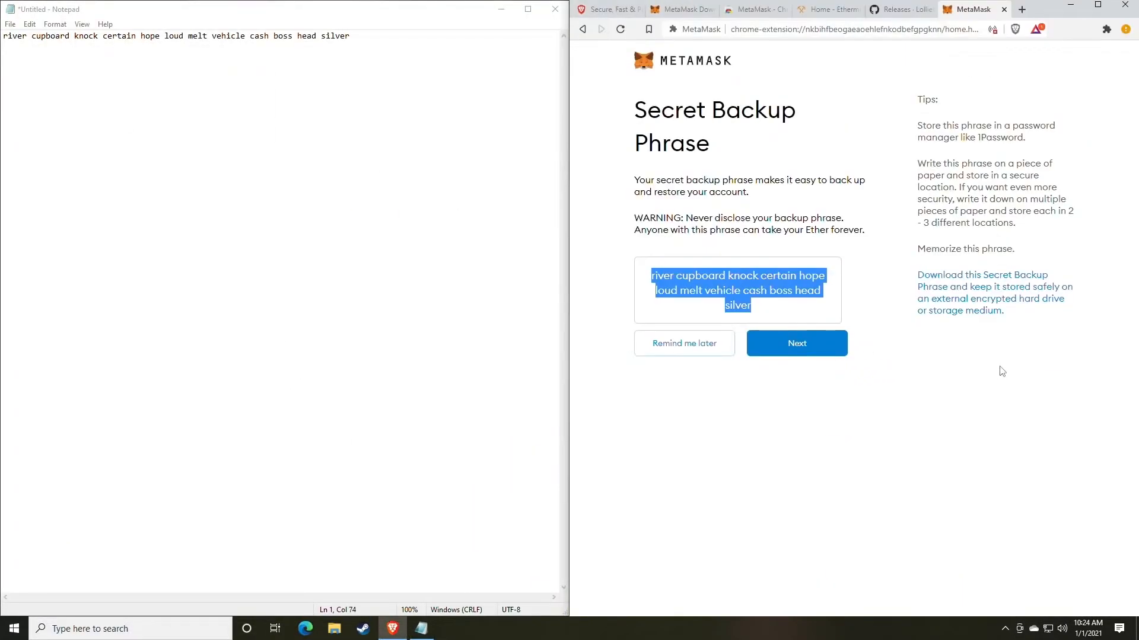
# - Review the revealed backup phrase in MetaMask and proceed to the phrase confirmation page
pyautogui.click(765, 393)
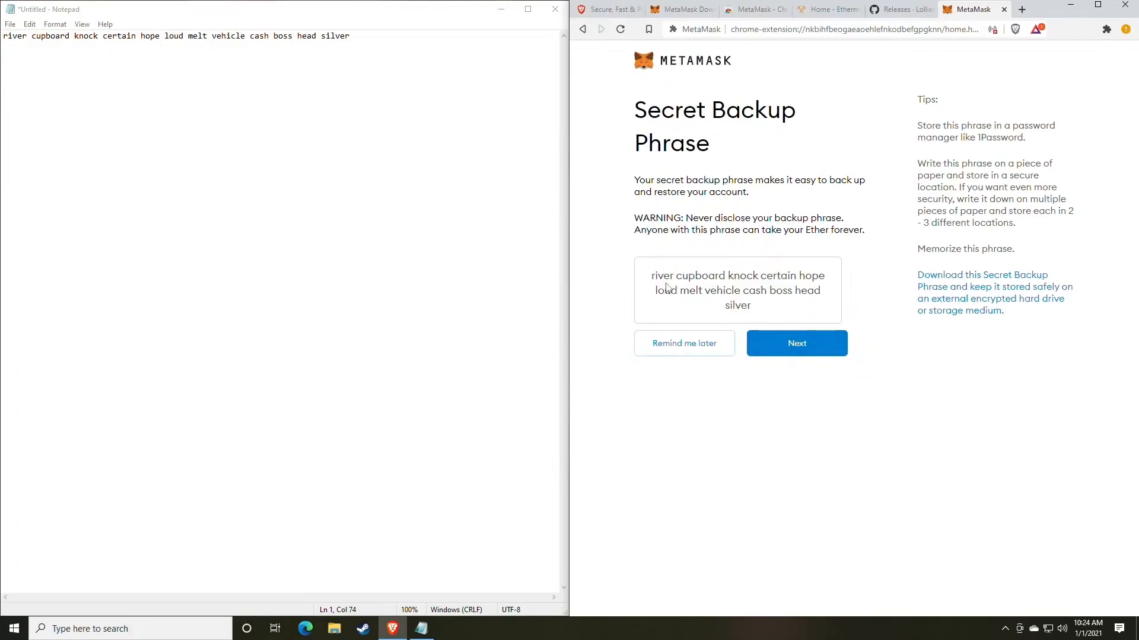
pyautogui.moveTo(648, 281); pyautogui.dragTo(803, 298)
pyautogui.click(805, 303)
pyautogui.click(791, 351)
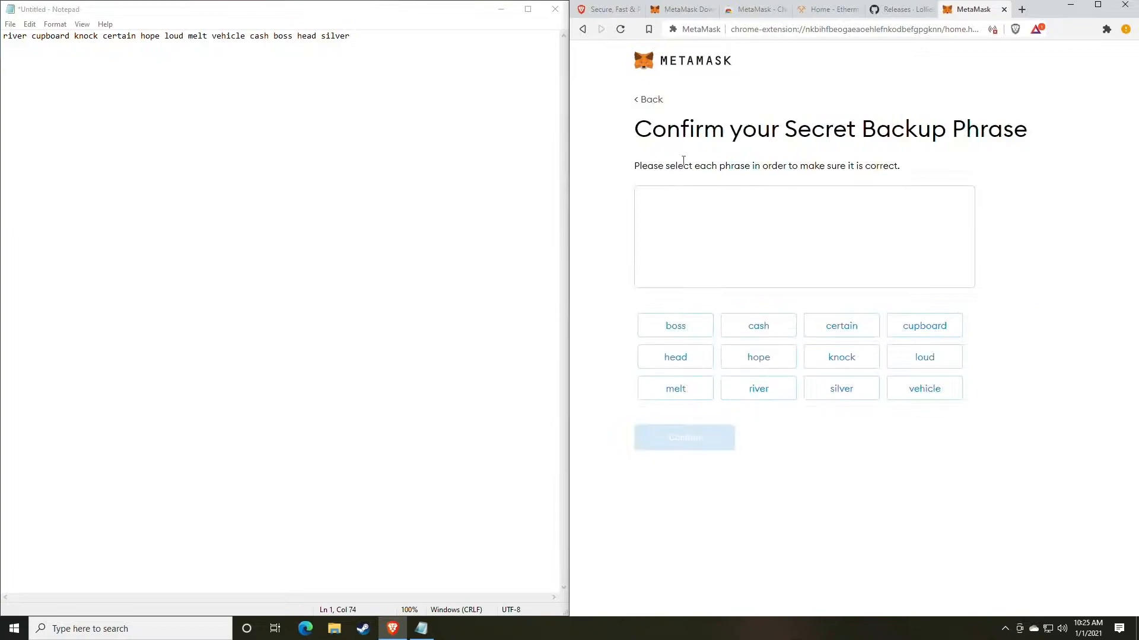
pyautogui.moveTo(636, 129); pyautogui.dragTo(979, 127)
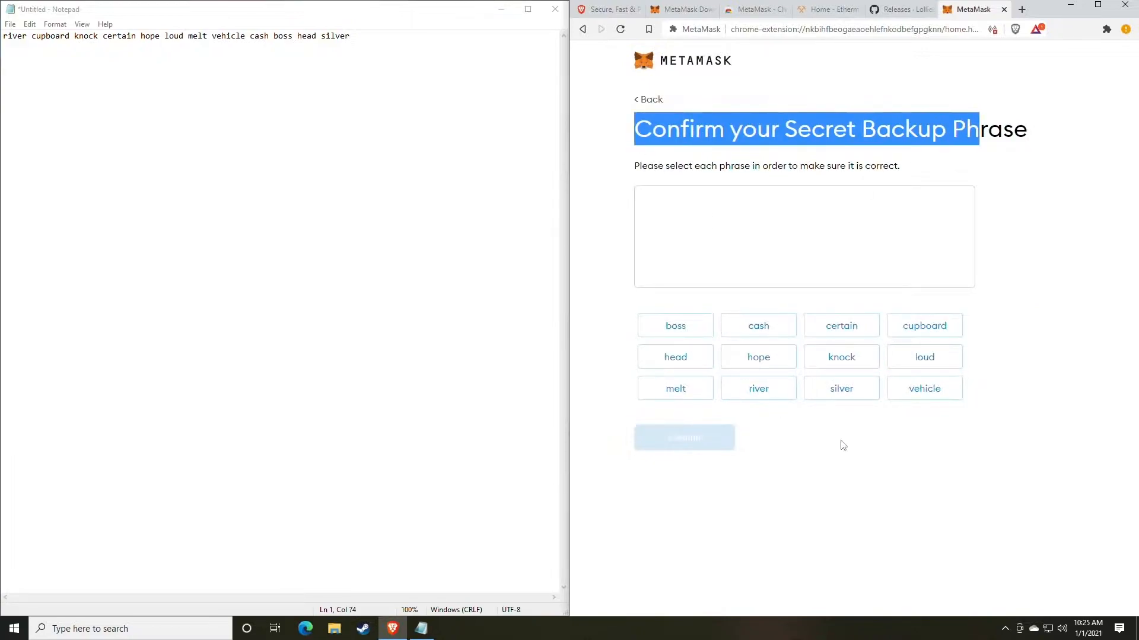
pyautogui.click(881, 476)
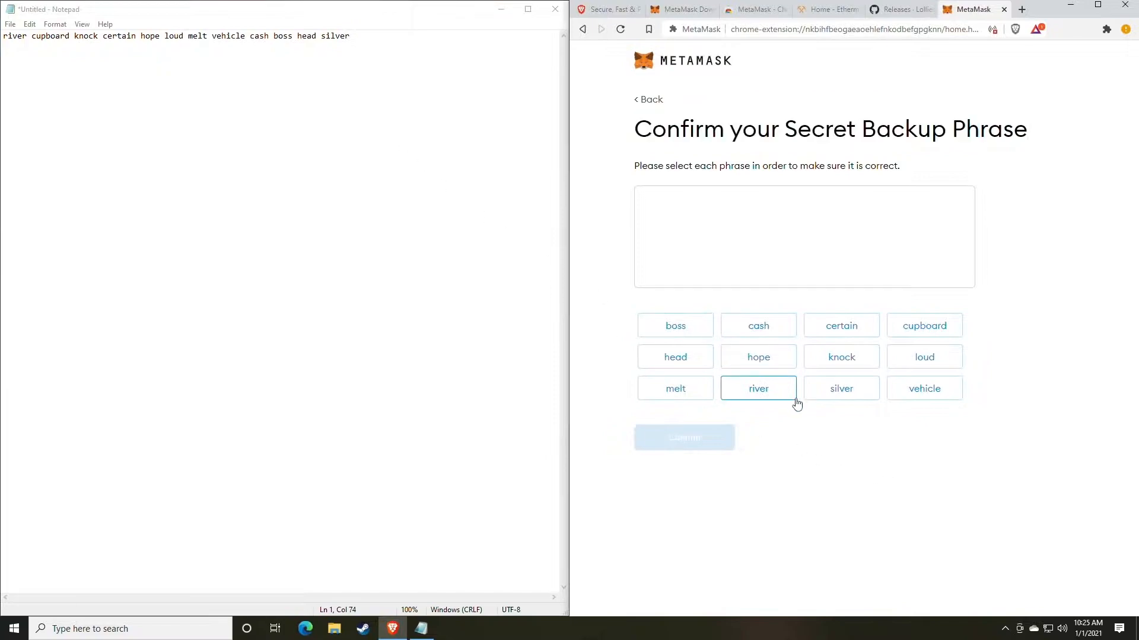
# - Select all twelve words of the secret backup phrase in the order noted in Notepad
pyautogui.click(760, 396)
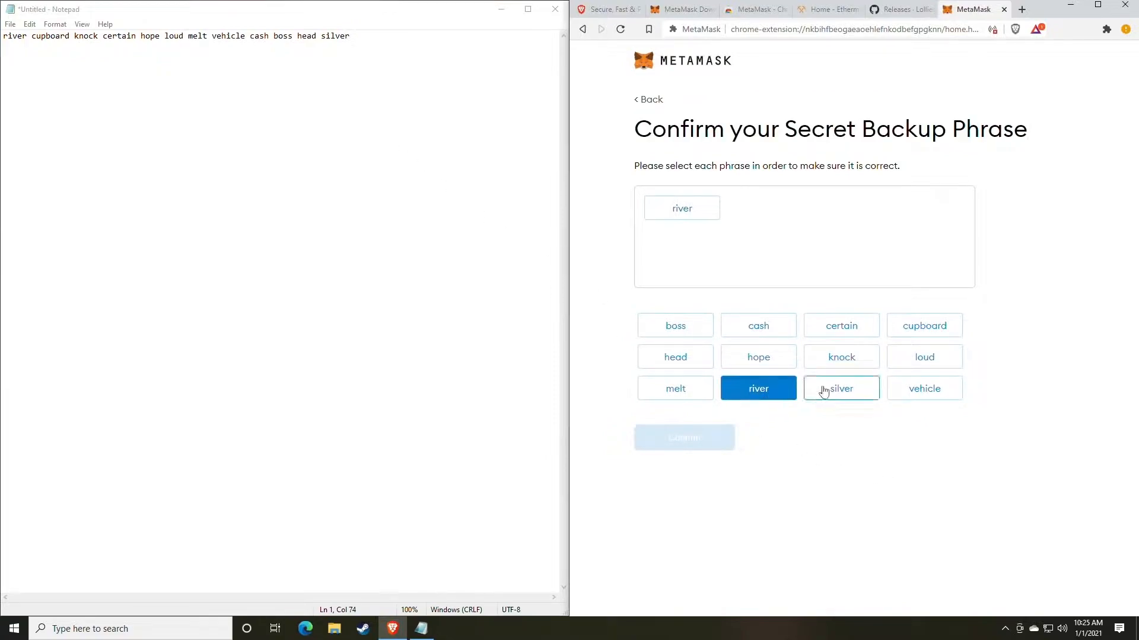
pyautogui.click(928, 331)
pyautogui.click(865, 367)
pyautogui.click(840, 331)
pyautogui.click(763, 362)
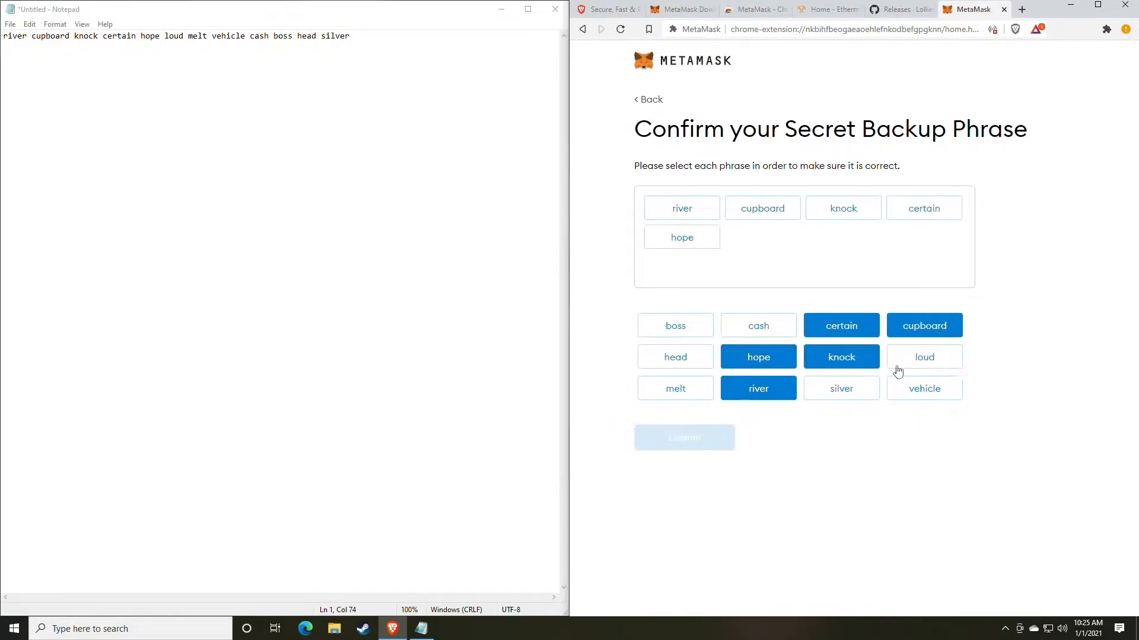
pyautogui.click(926, 360)
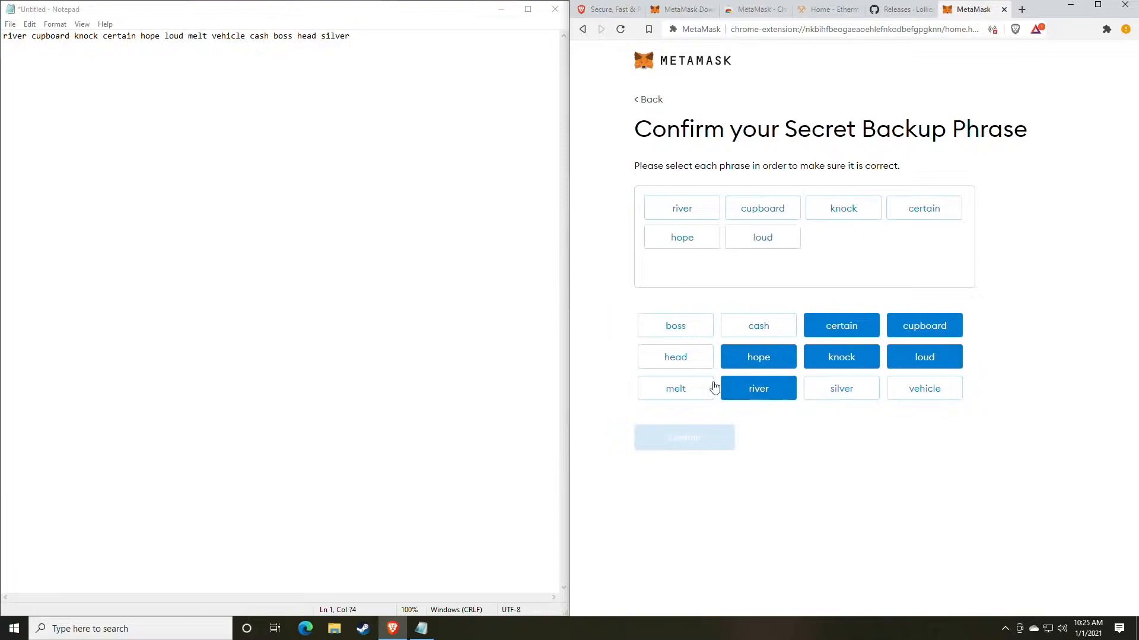
pyautogui.click(690, 389)
pyautogui.click(919, 391)
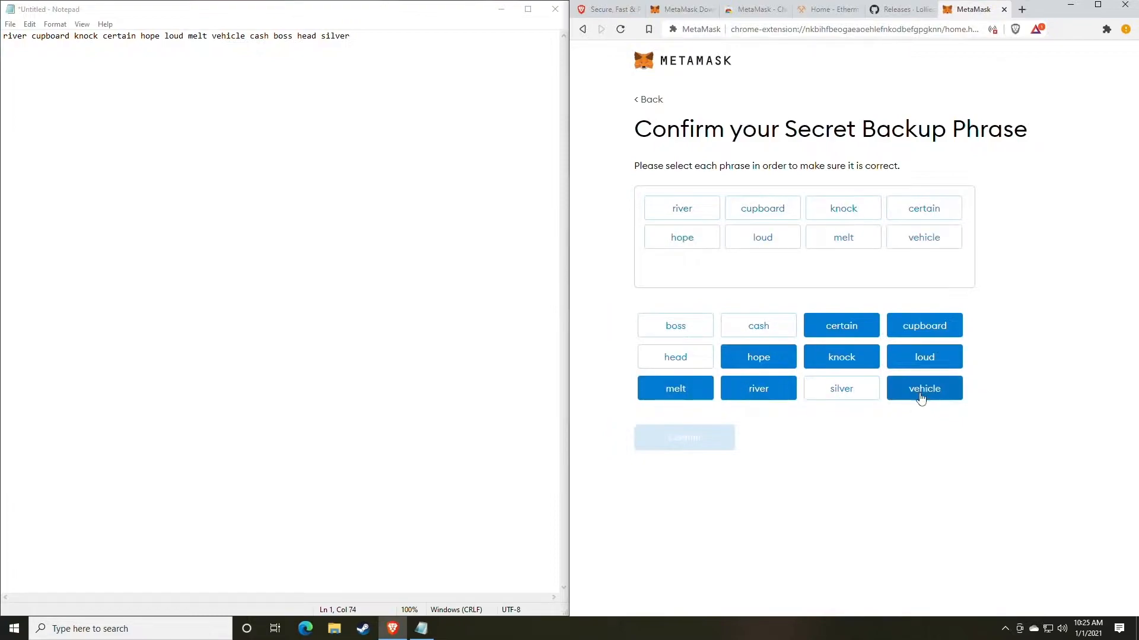
pyautogui.click(759, 327)
pyautogui.click(688, 331)
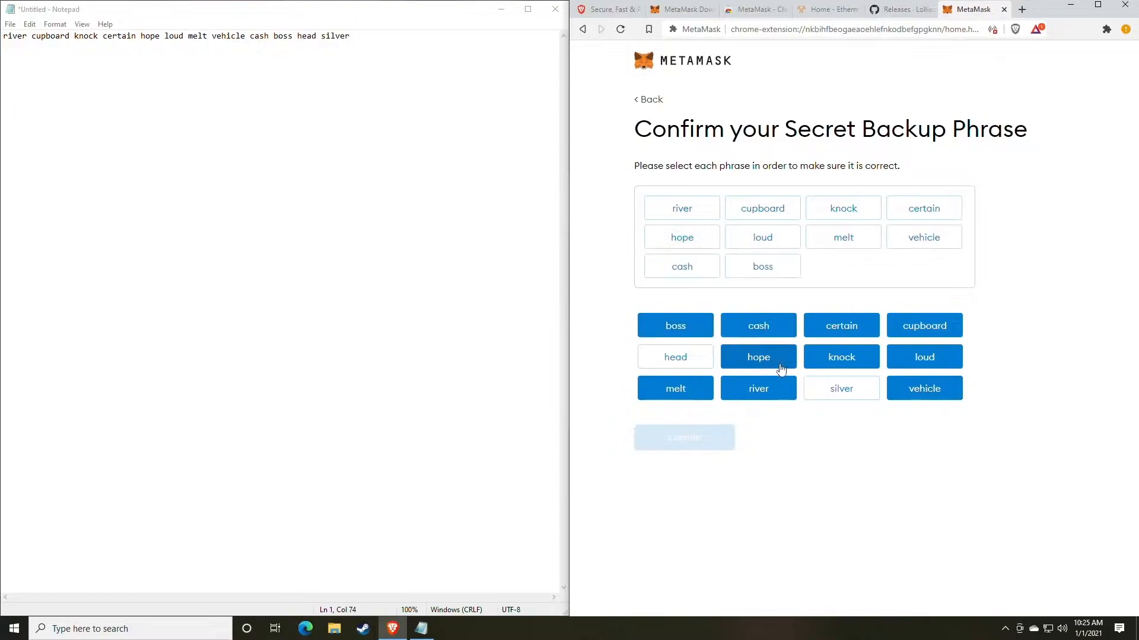
pyautogui.click(686, 362)
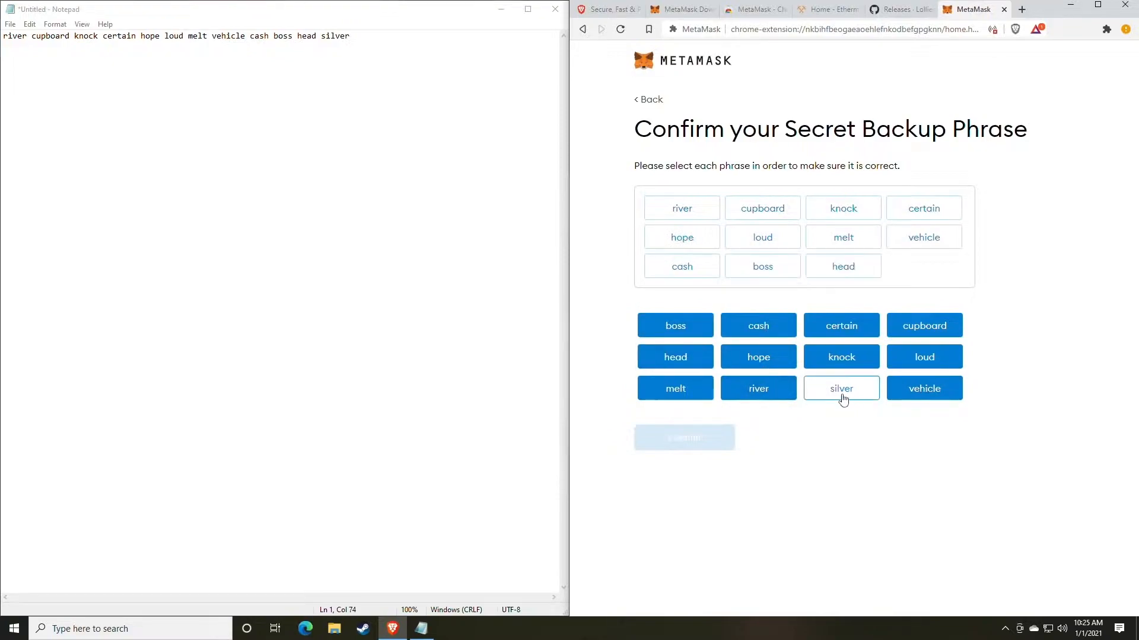
pyautogui.click(841, 394)
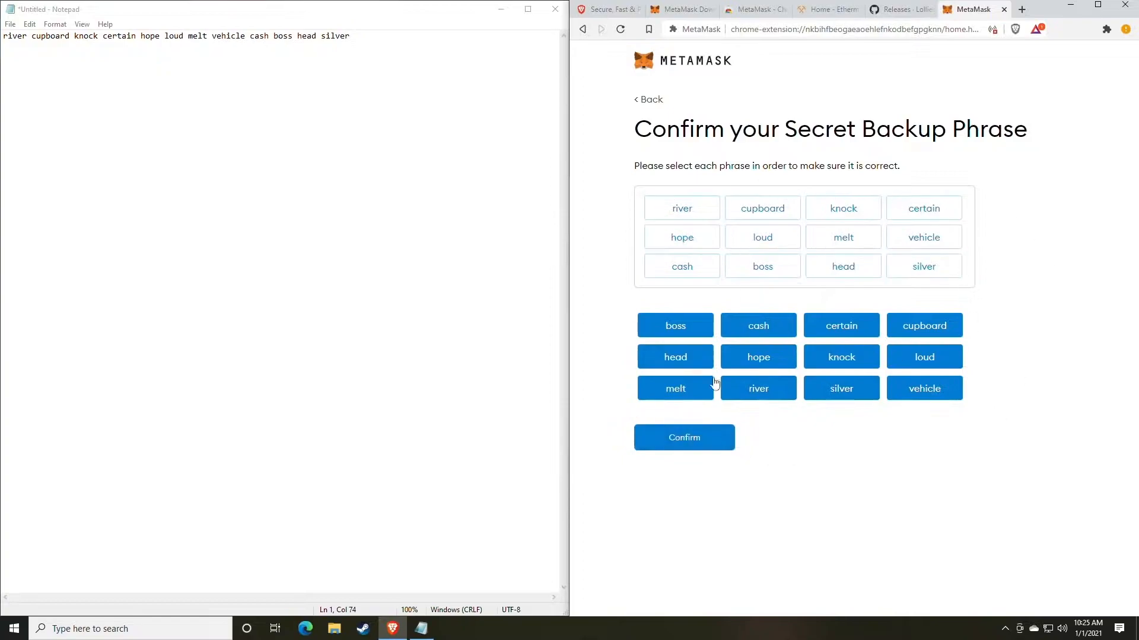
# - Confirm the ordered backup phrase, finish the MetaMask setup and dismiss the token swapping announcement
pyautogui.click(679, 437)
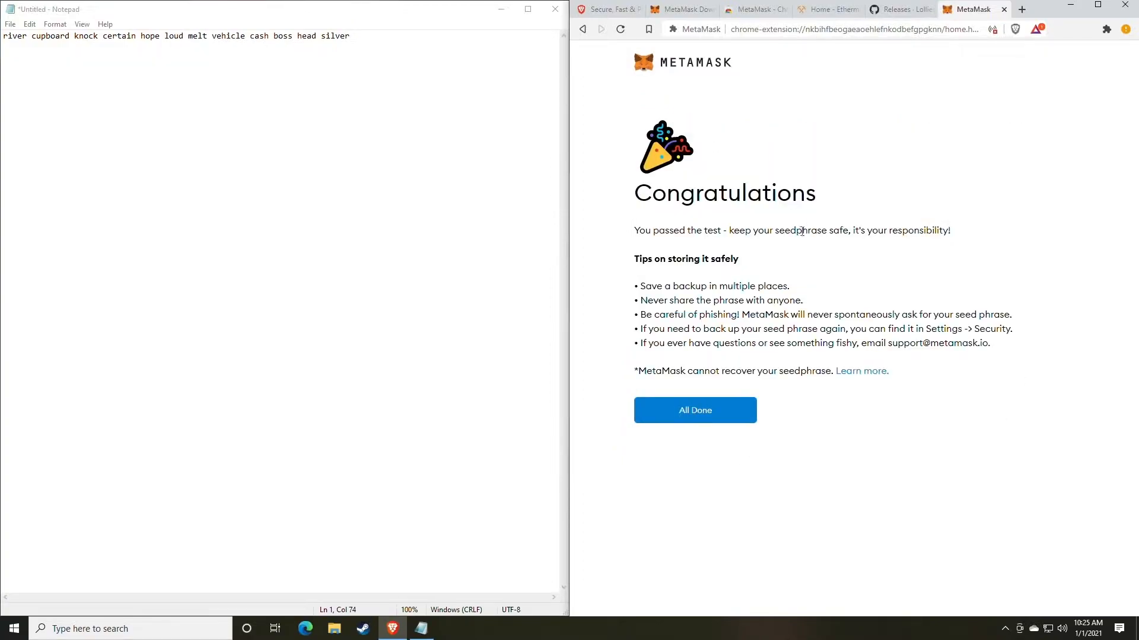
pyautogui.click(708, 418)
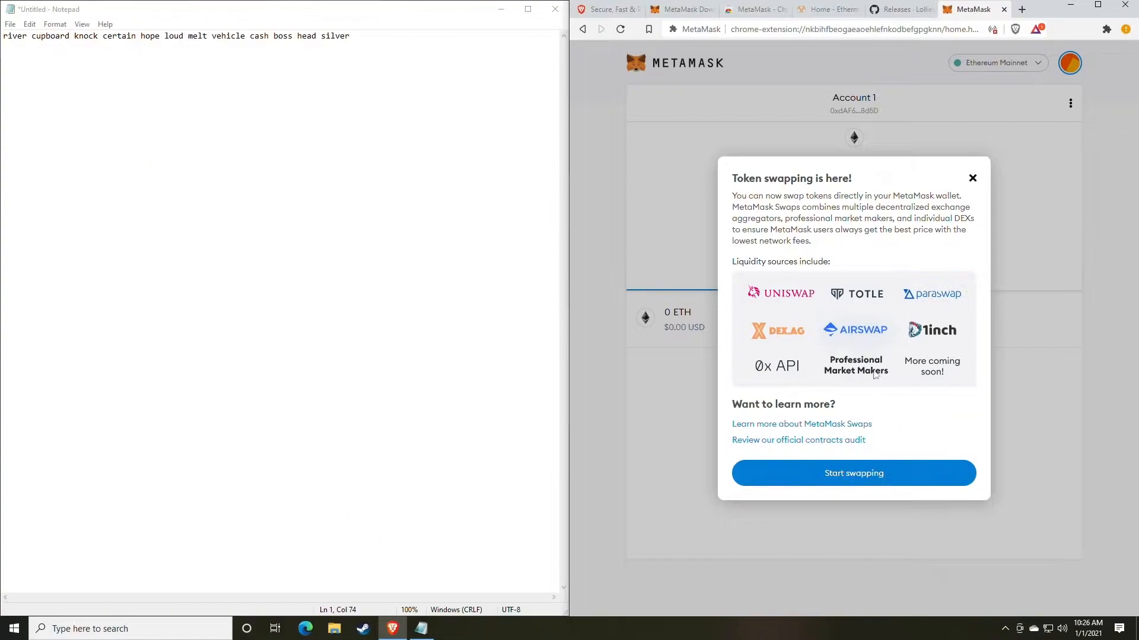
pyautogui.click(972, 178)
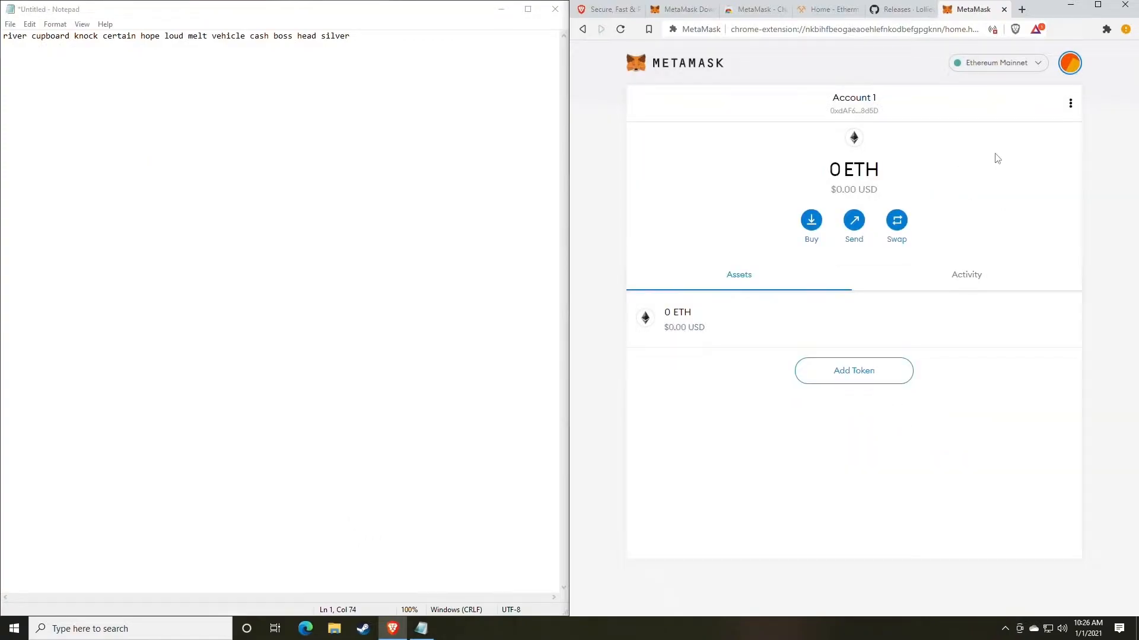
# - Copy the public address of Account 1 from MetaMask and paste it below the backup phrase in Notepad
pyautogui.click(1070, 64)
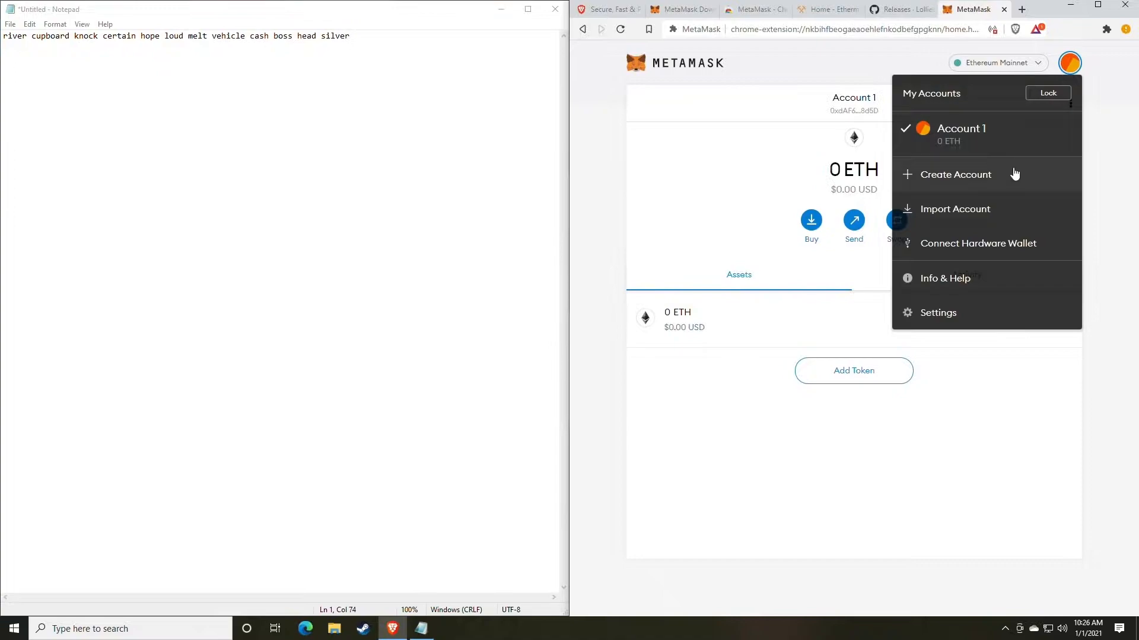
pyautogui.click(737, 184)
pyautogui.click(862, 113)
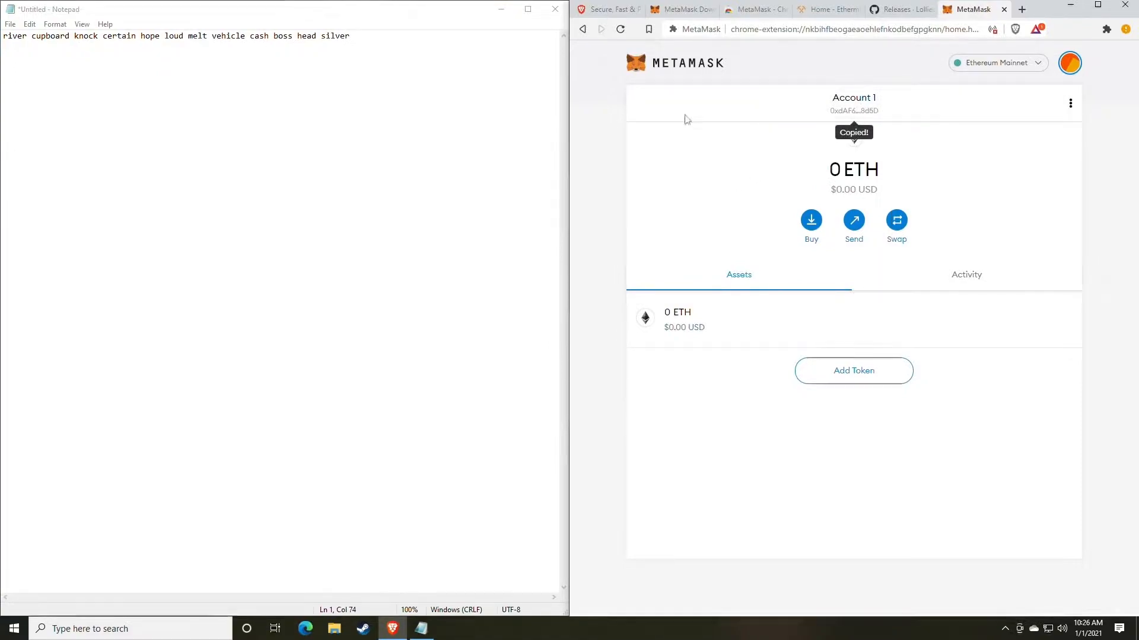
pyautogui.click(379, 47)
pyautogui.hotkey('ctrl', 'v')
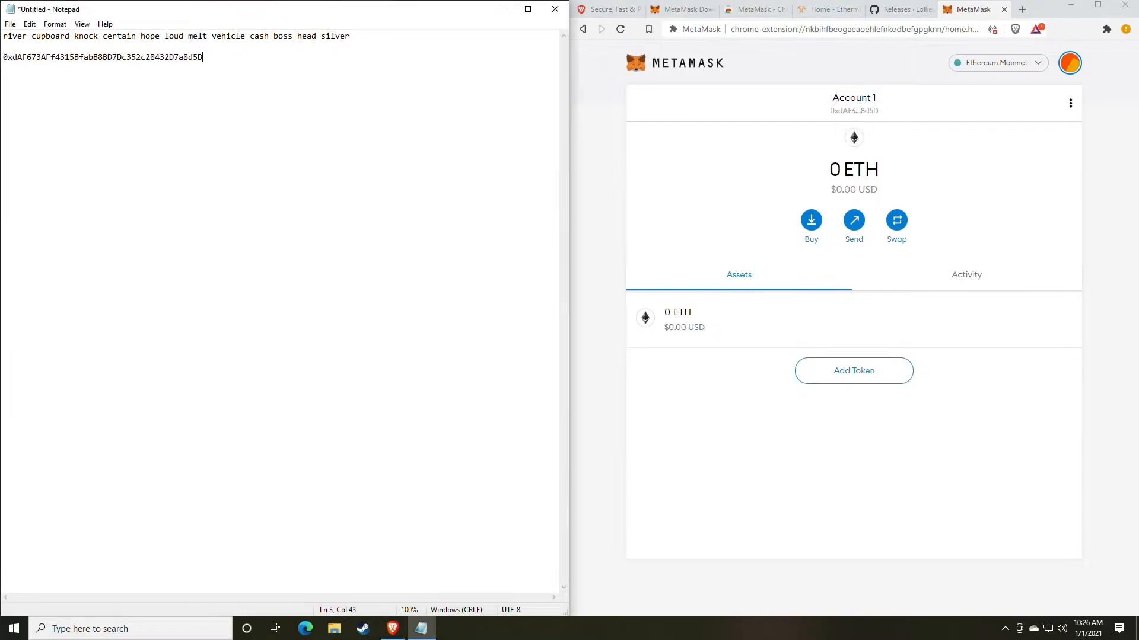
# - Highlight the backup phrase and the wallet address in the Notepad document to tell them apart
pyautogui.moveTo(352, 36); pyautogui.dragTo(2, 36)
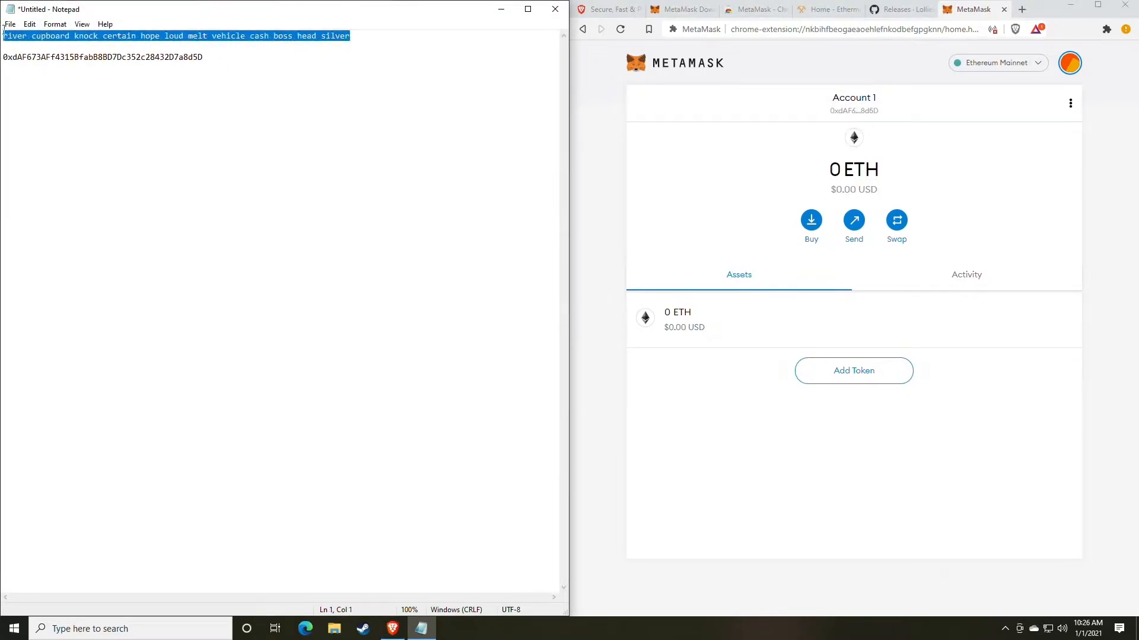
pyautogui.moveTo(204, 57); pyautogui.dragTo(2, 56)
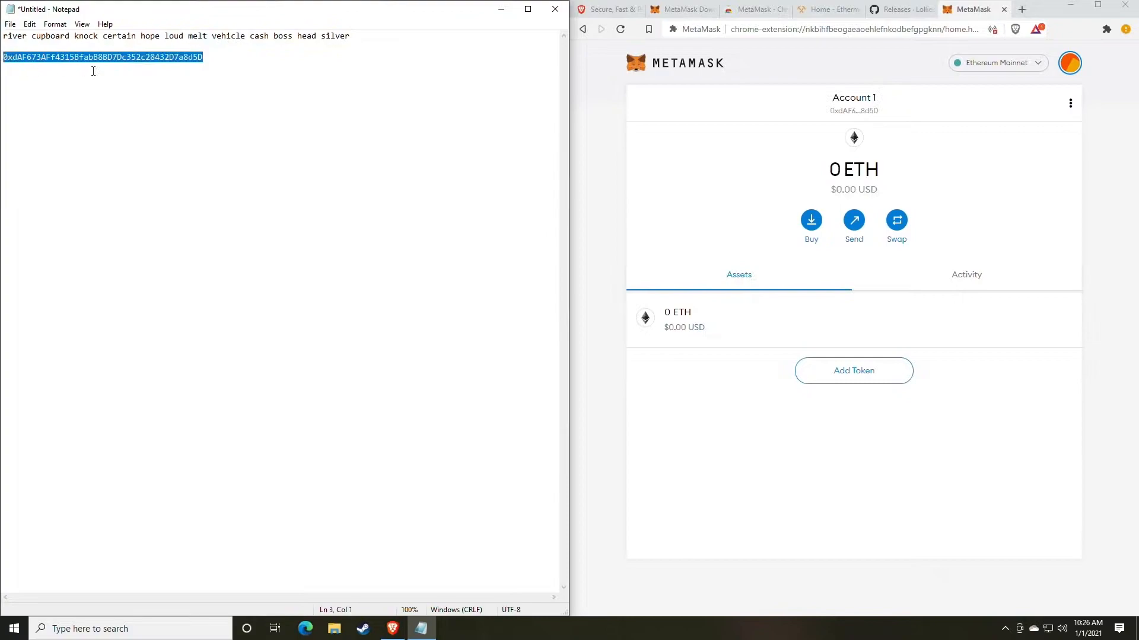
pyautogui.doubleClick(109, 59)
pyautogui.click(246, 111)
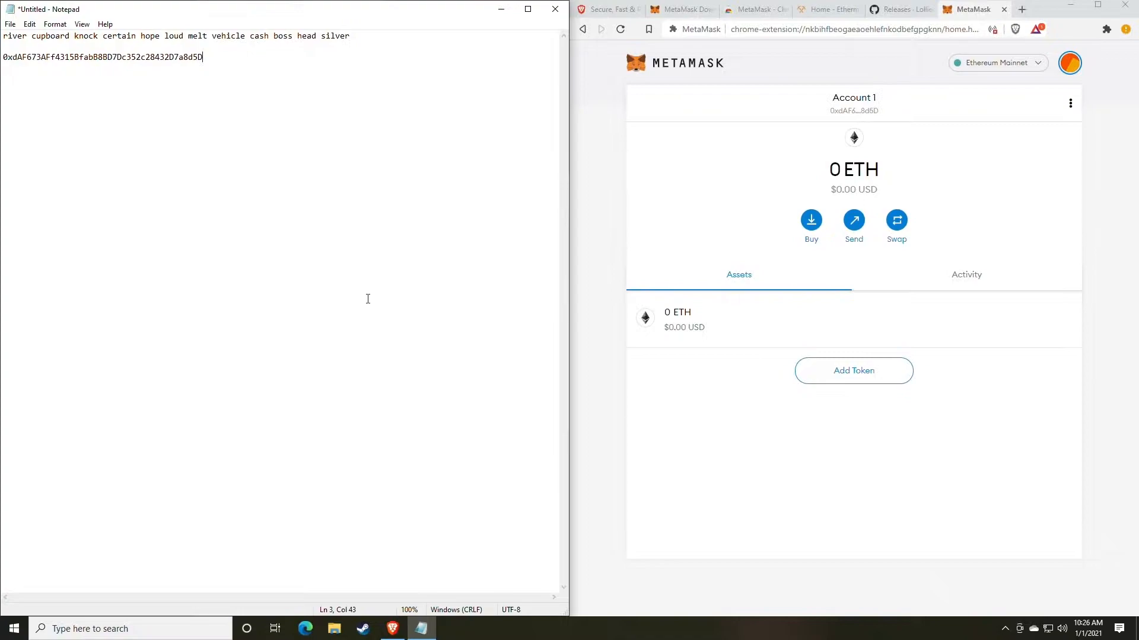
pyautogui.moveTo(205, 58); pyautogui.dragTo(7, 66)
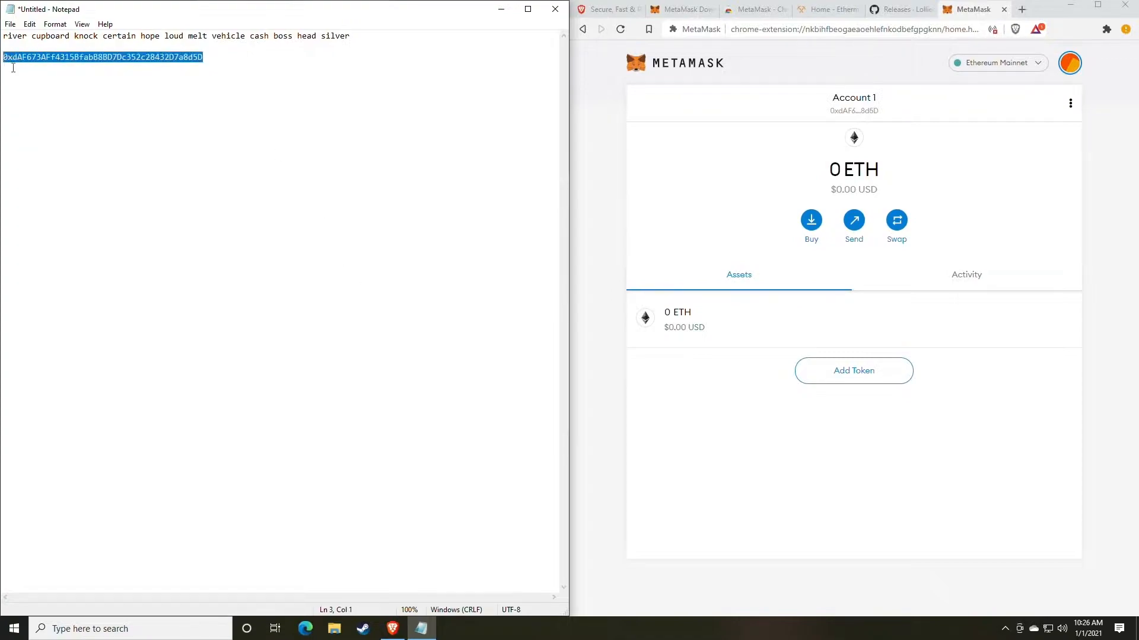
pyautogui.click(261, 132)
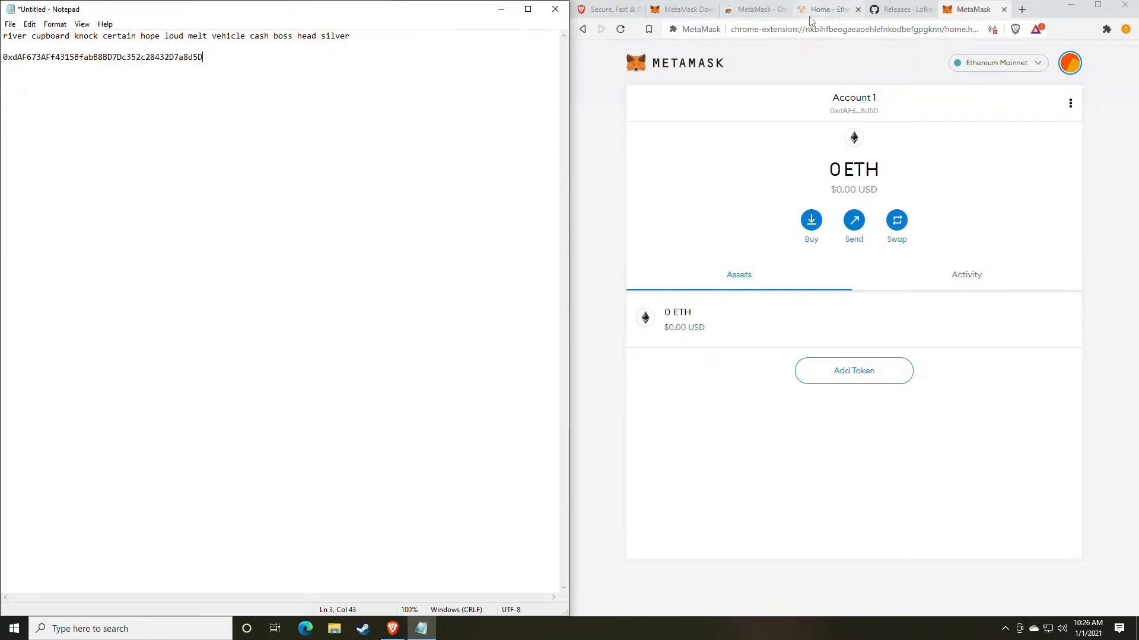
# - Switch to the lolMiner releases page on GitHub and review the lolMiner 1.17 release notes and assets
pyautogui.click(893, 15)
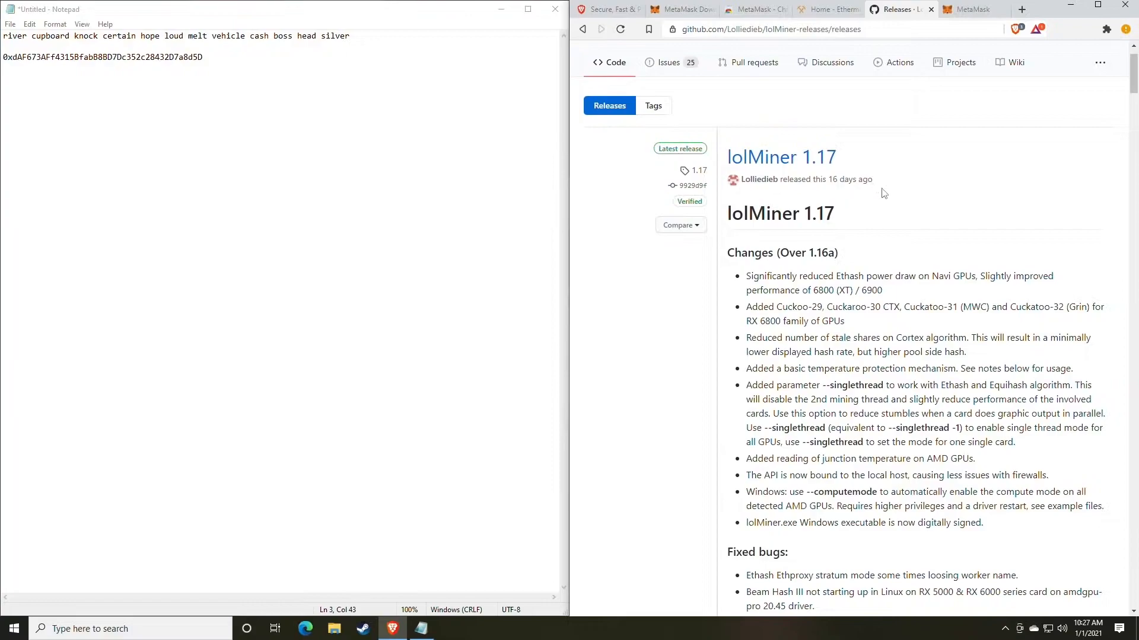
pyautogui.scroll(-1, 848, 223)
pyautogui.scroll(1, 847, 223)
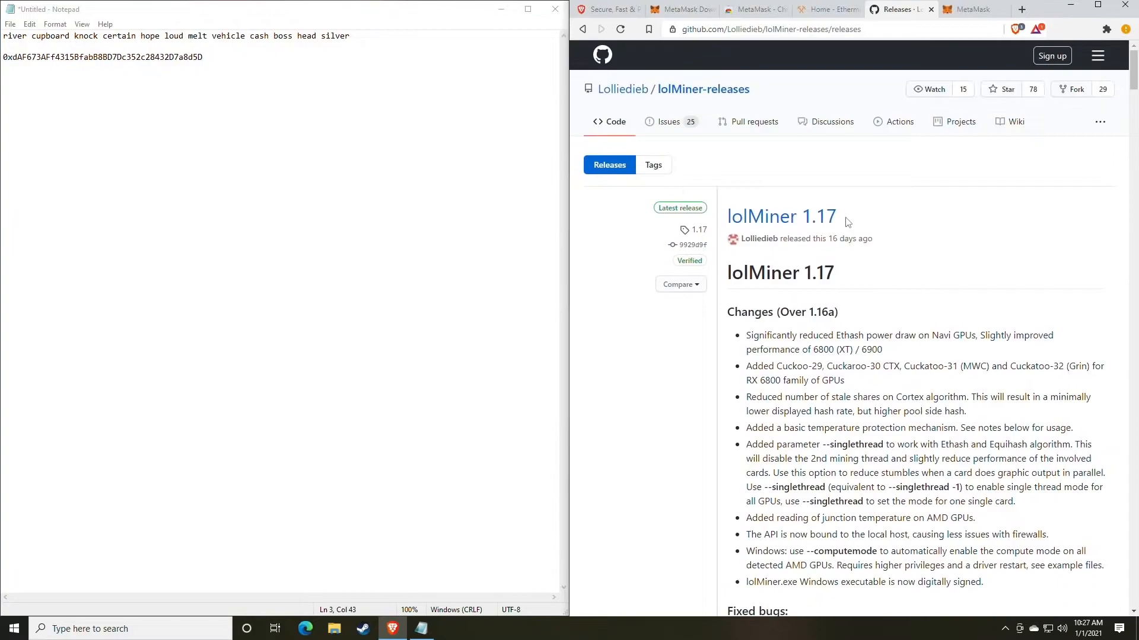
pyautogui.scroll(-12, 848, 222)
pyautogui.scroll(11, 847, 222)
pyautogui.scroll(2, 847, 221)
pyautogui.scroll(-8, 879, 302)
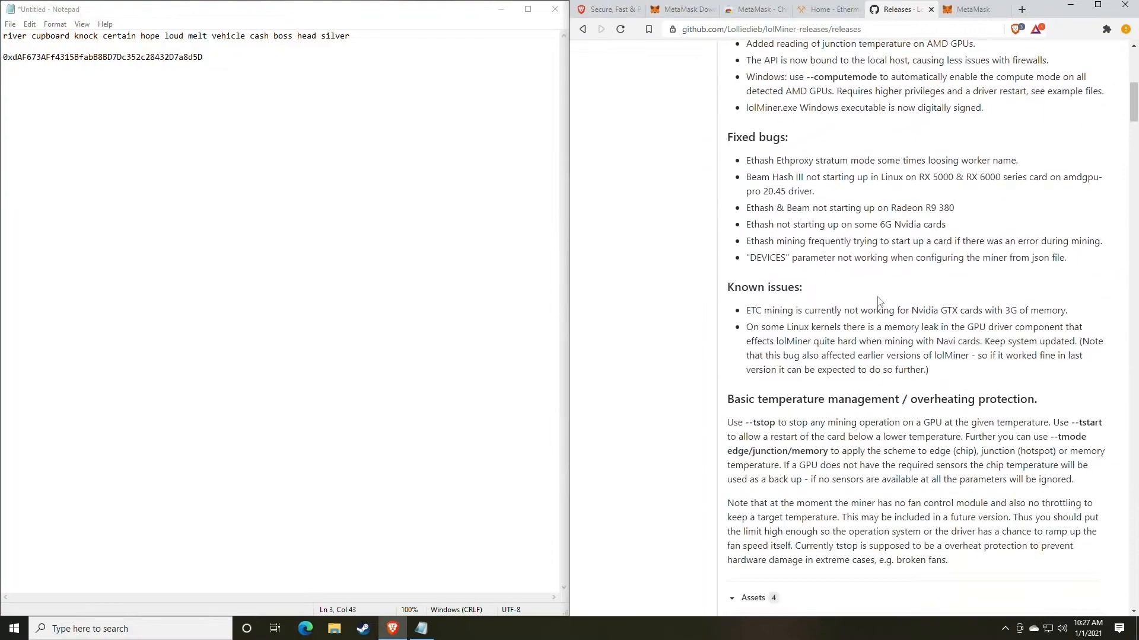
pyautogui.scroll(-4, 879, 301)
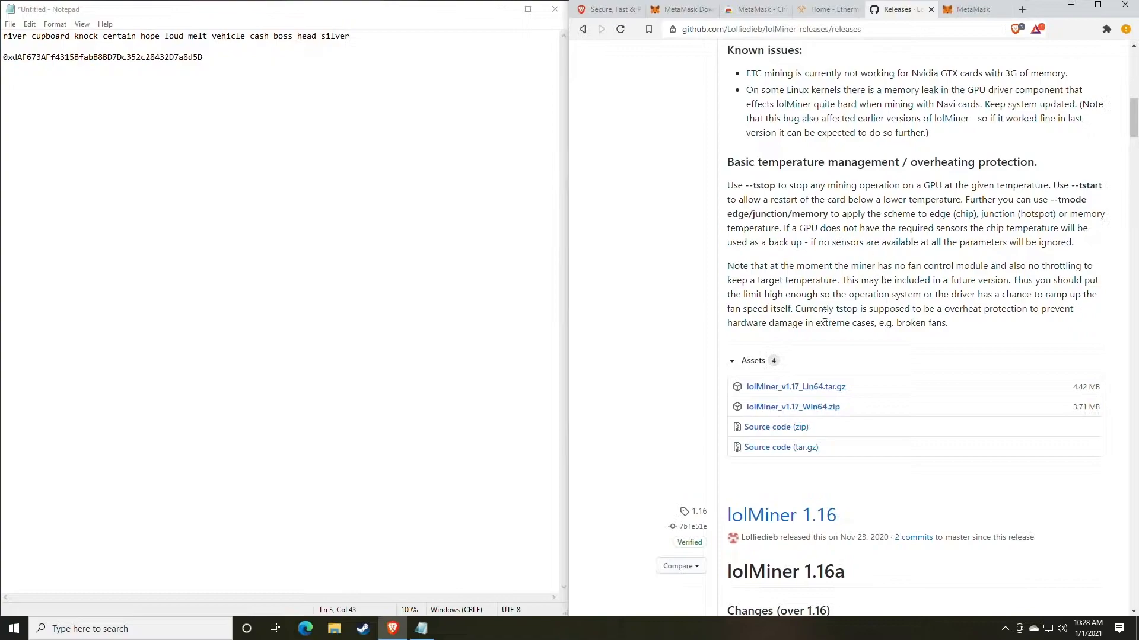
pyautogui.scroll(10, 824, 317)
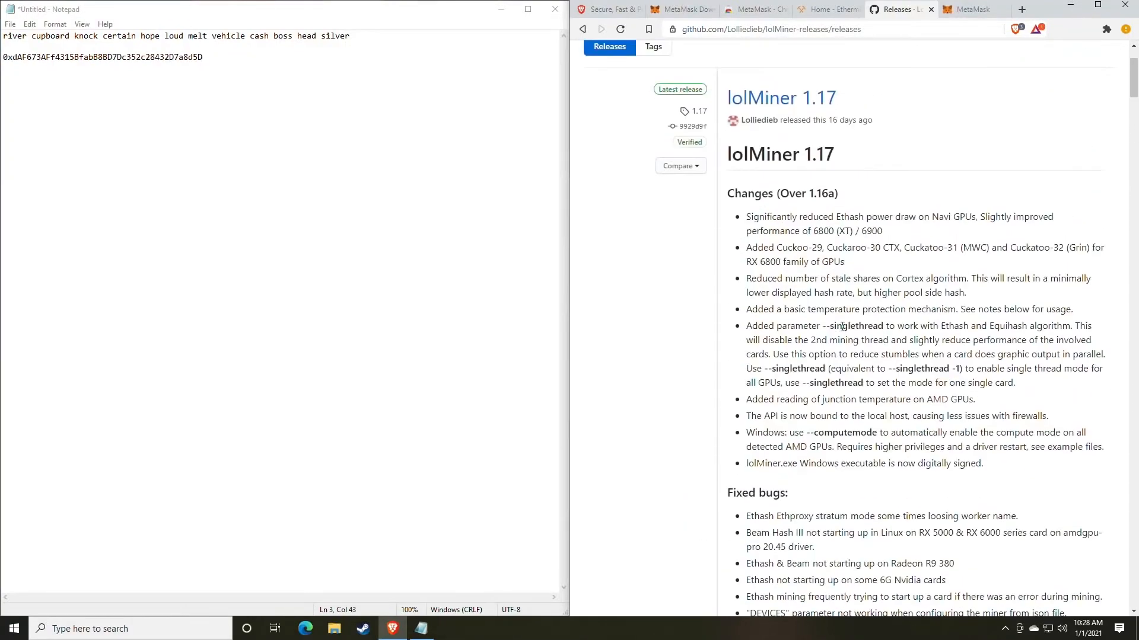
pyautogui.scroll(2, 838, 323)
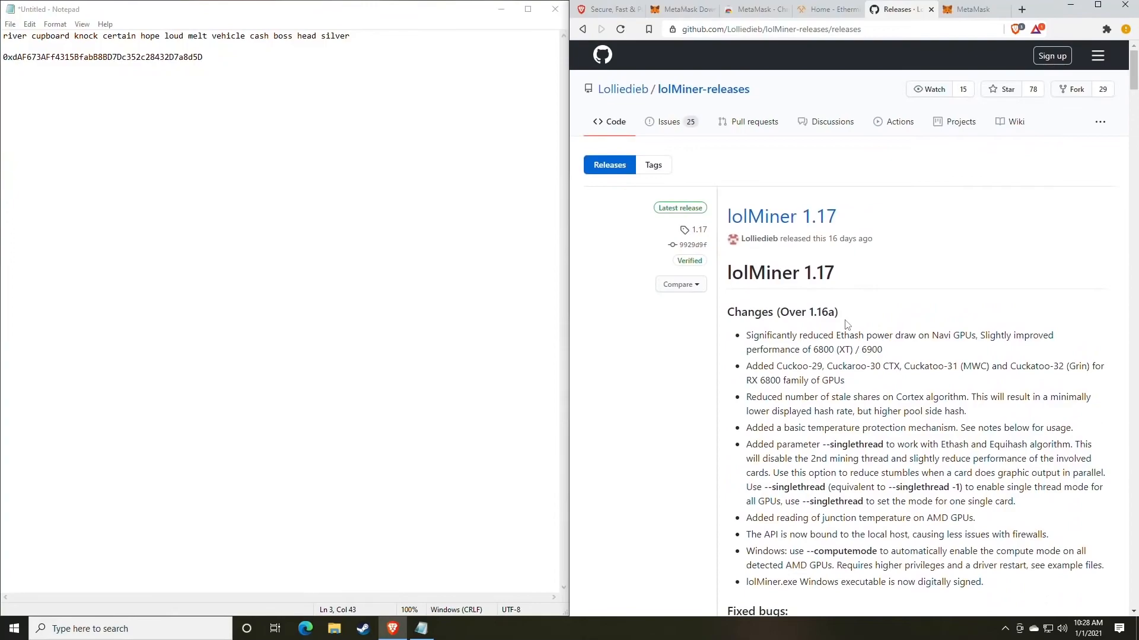
# - Download lolMiner_v1.17_Win64.zip from the lolMiner 1.17 assets into Downloads and show the file in its folder
pyautogui.scroll(-9, 854, 330)
pyautogui.scroll(-3, 871, 336)
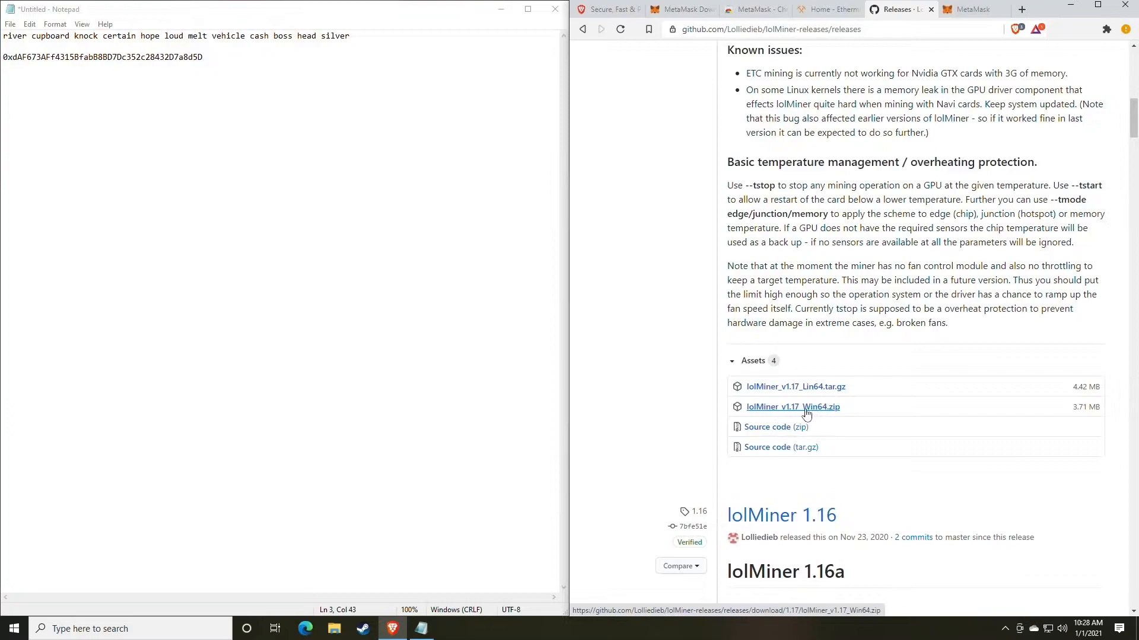
pyautogui.click(804, 410)
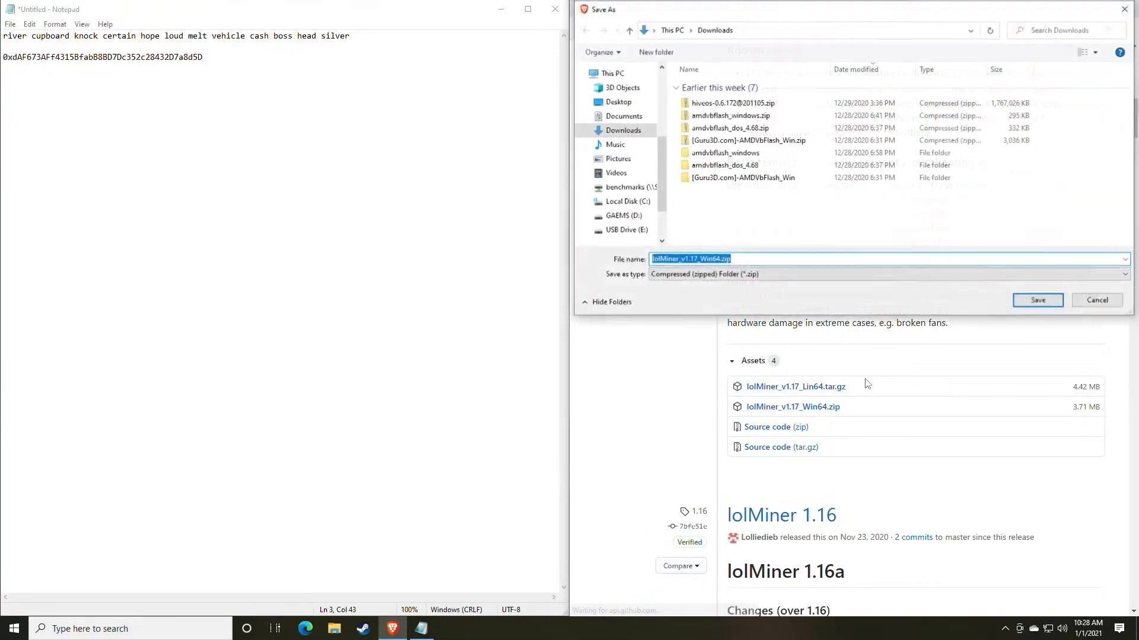
pyautogui.press('Return')
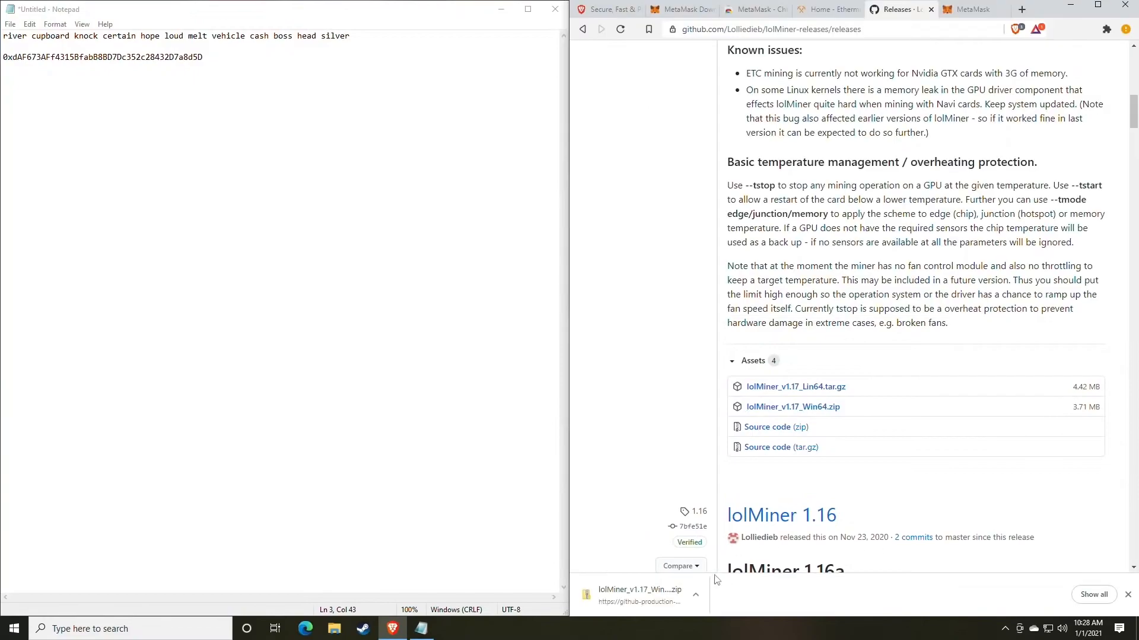
pyautogui.click(696, 596)
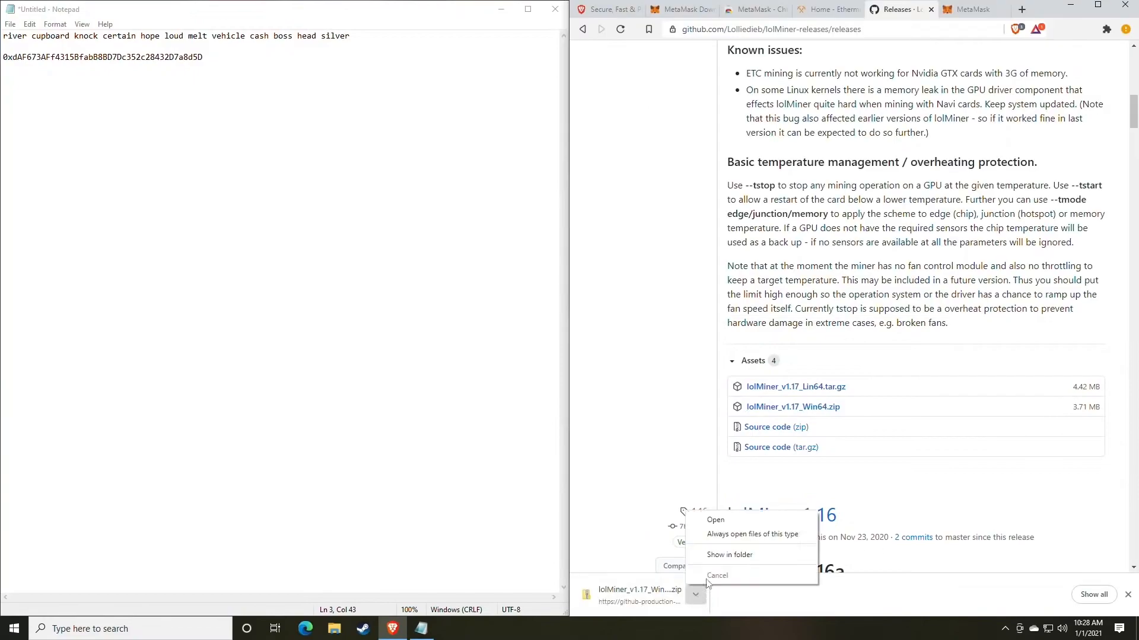
pyautogui.click(729, 554)
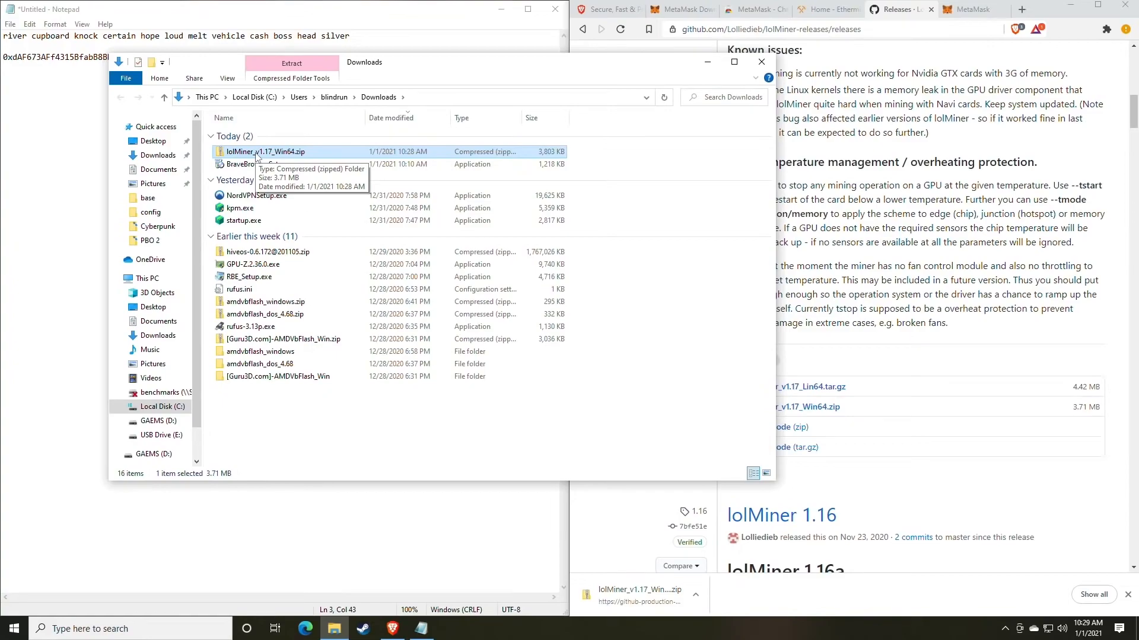
# - Look into the Miners folder on the GAEMS (D:) drive and return to Downloads
pyautogui.click(157, 421)
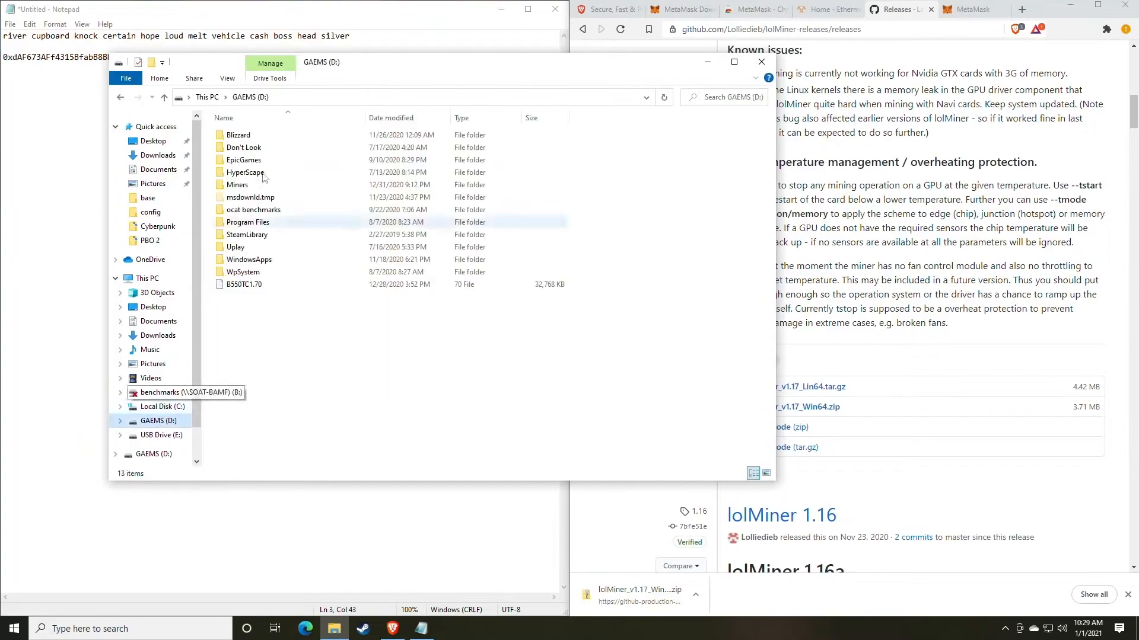
pyautogui.doubleClick(237, 186)
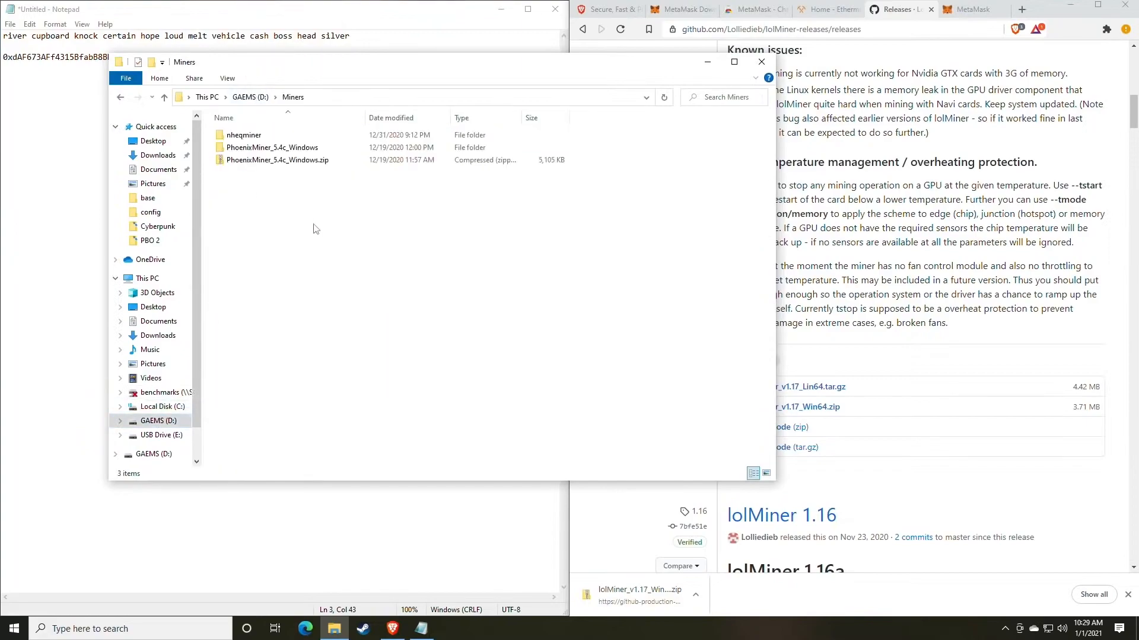
pyautogui.click(121, 97)
pyautogui.click(121, 97)
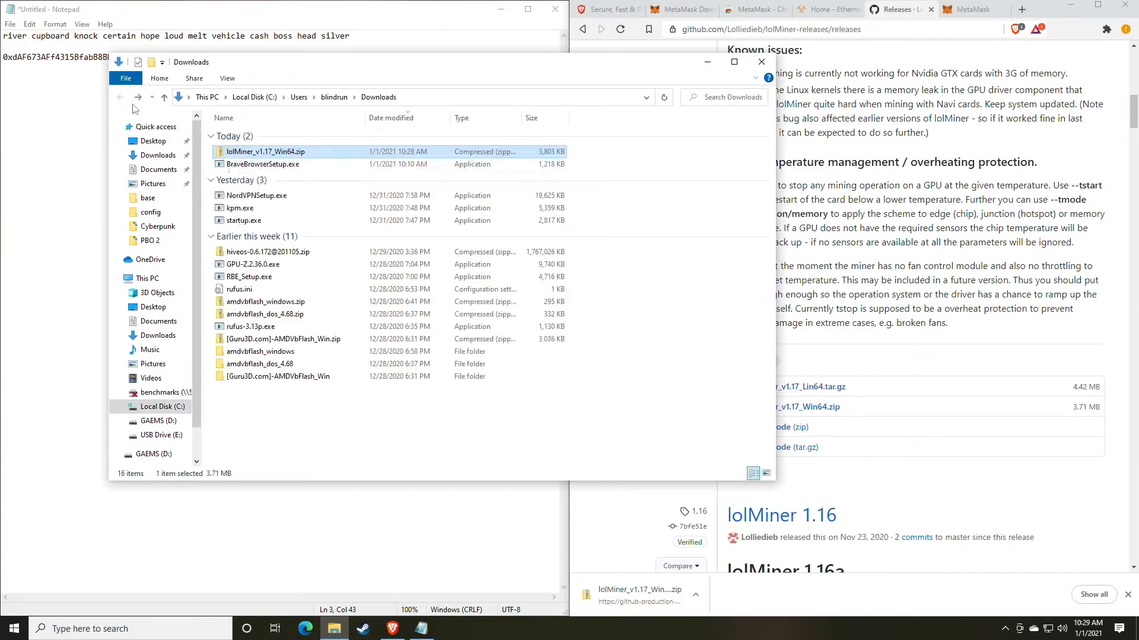
# - Extract all files of lolMiner_v1.17_Win64.zip to the default Downloads subfolder and open the extracted 1.17 folder
pyautogui.rightClick(260, 153)
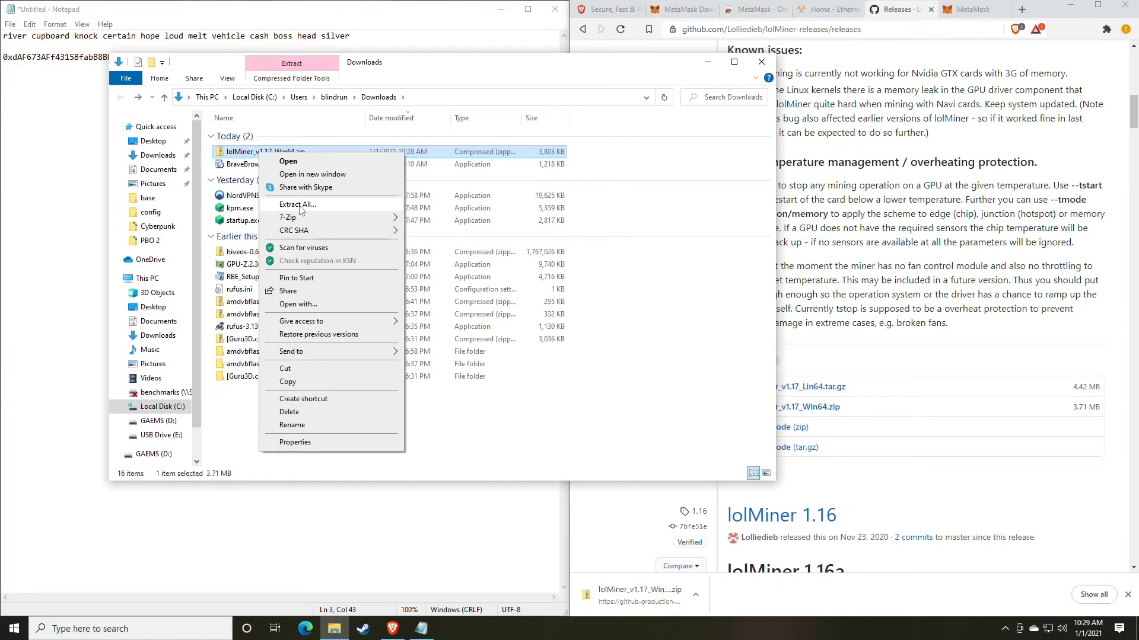
pyautogui.moveTo(291, 222)
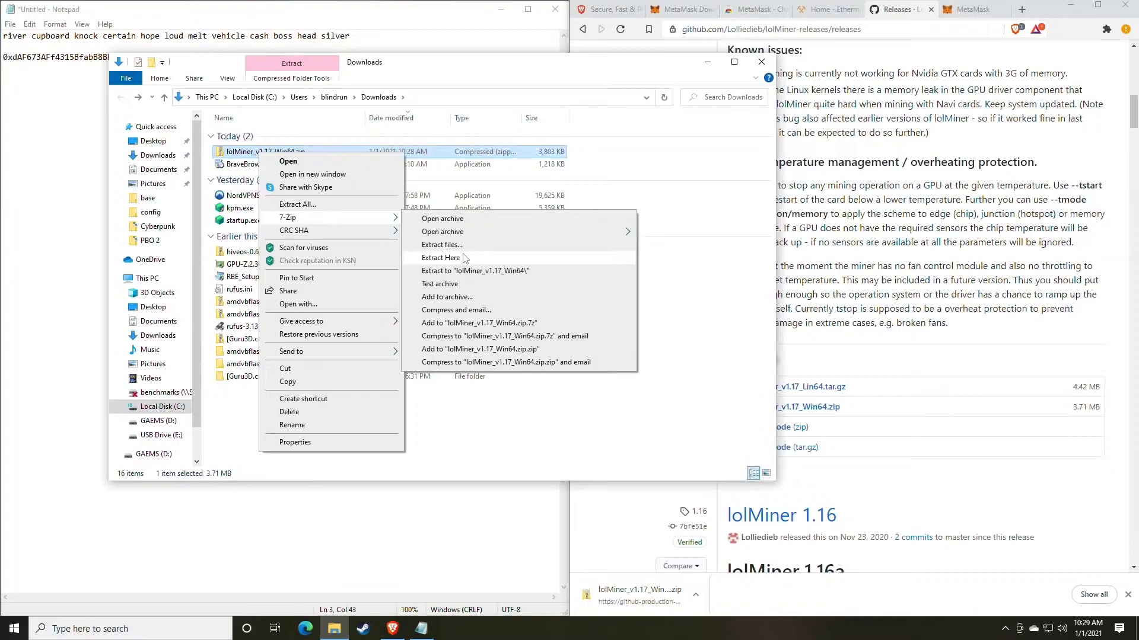
pyautogui.click(313, 208)
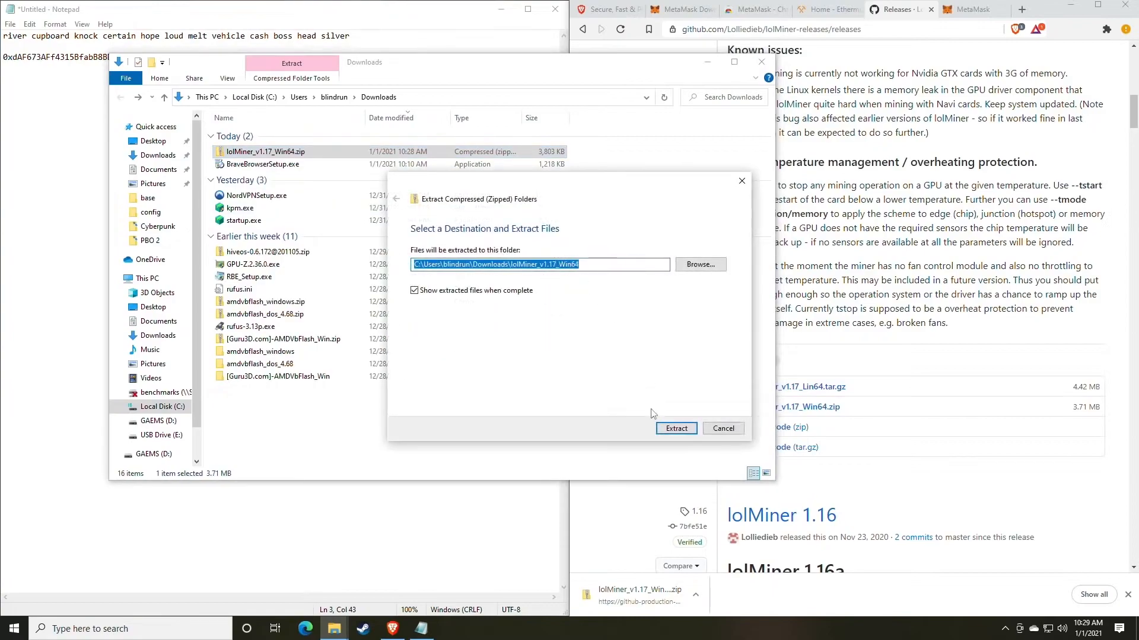
pyautogui.click(669, 429)
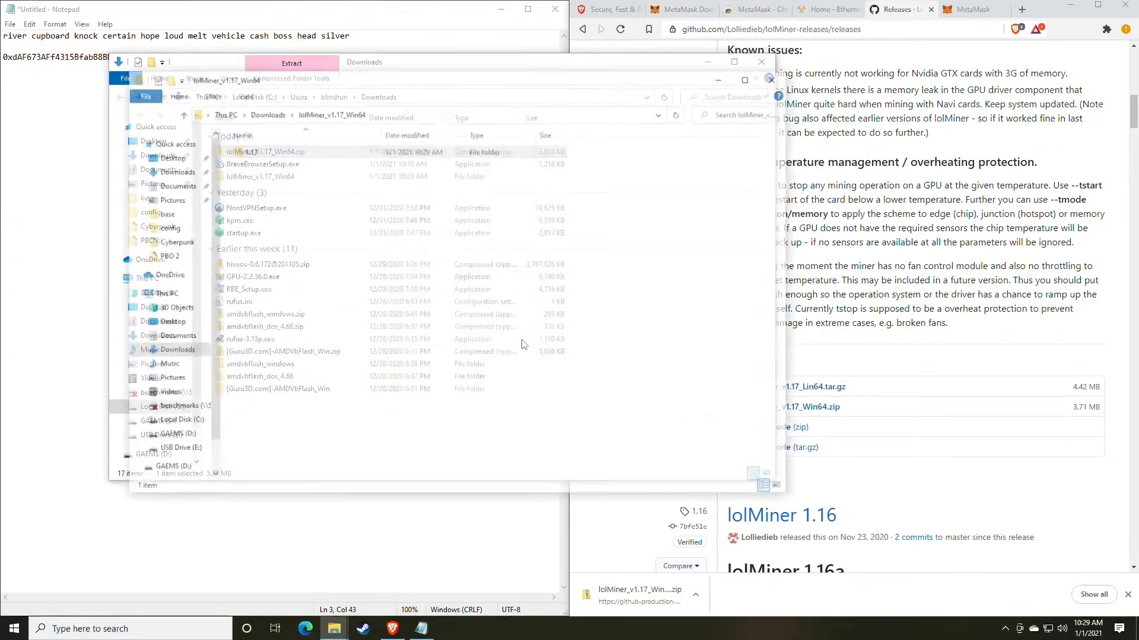
pyautogui.doubleClick(388, 160)
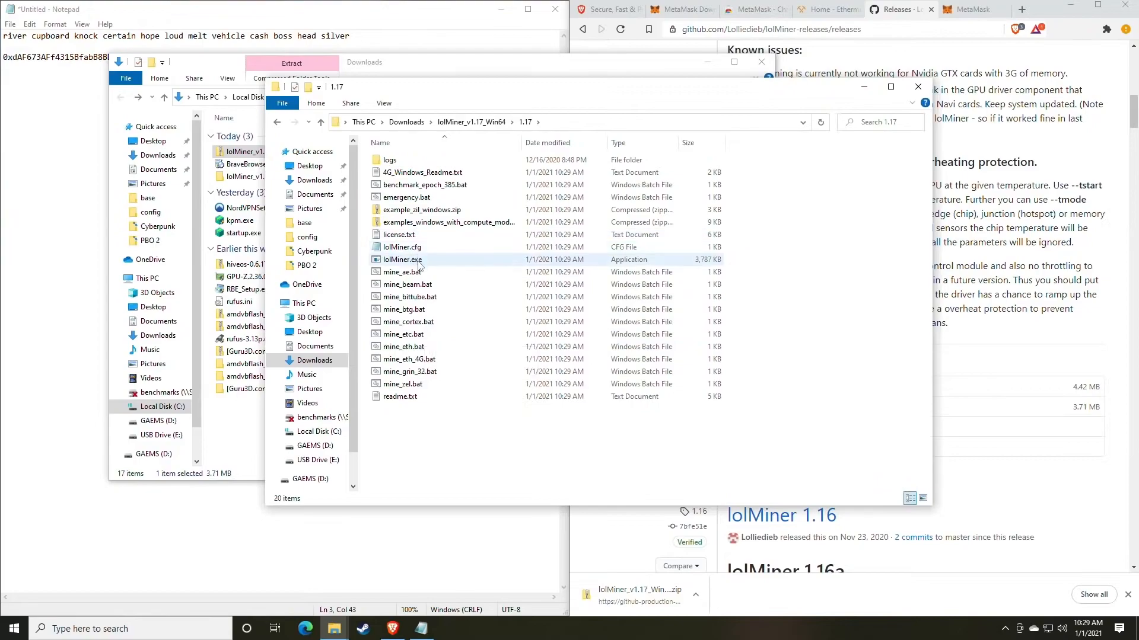
# - Open File Explorer Options, apply hiding of extensions for known file types, and move the dialog clear of the 1.17 folder's file names
pyautogui.click(118, 628)
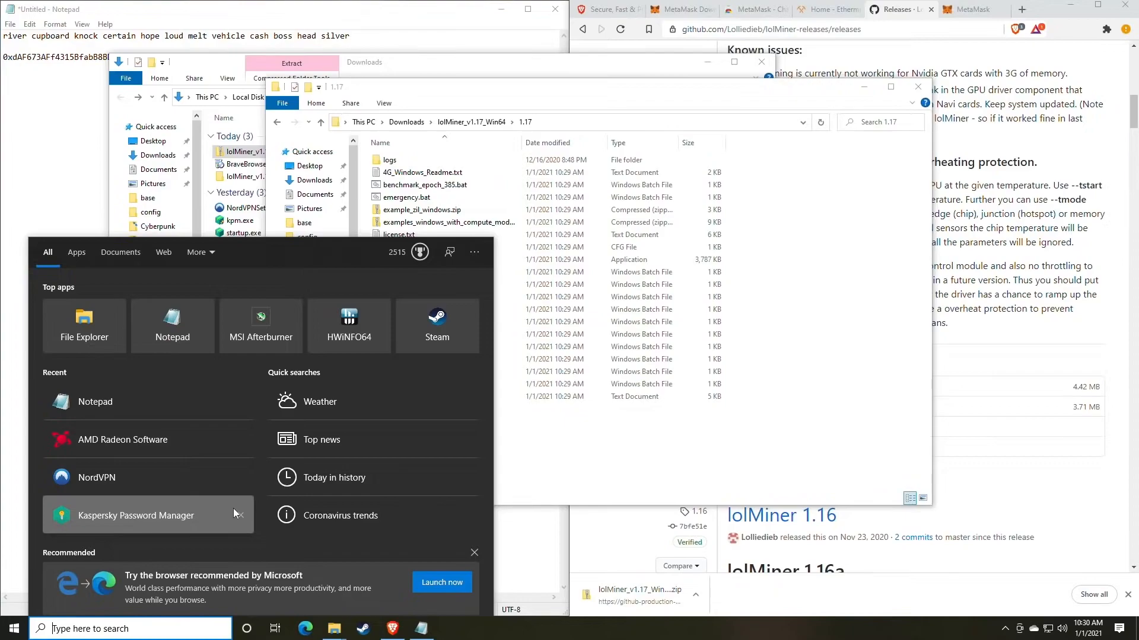
pyautogui.write('file')
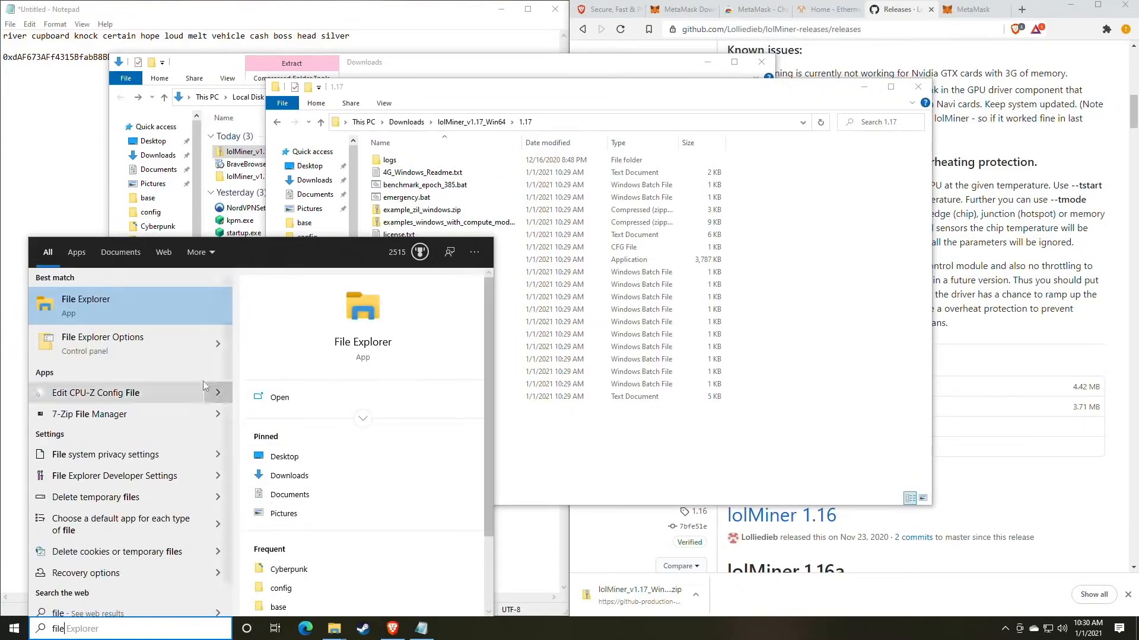
pyautogui.click(140, 350)
pyautogui.moveTo(208, 119); pyautogui.dragTo(542, 116)
pyautogui.click(497, 135)
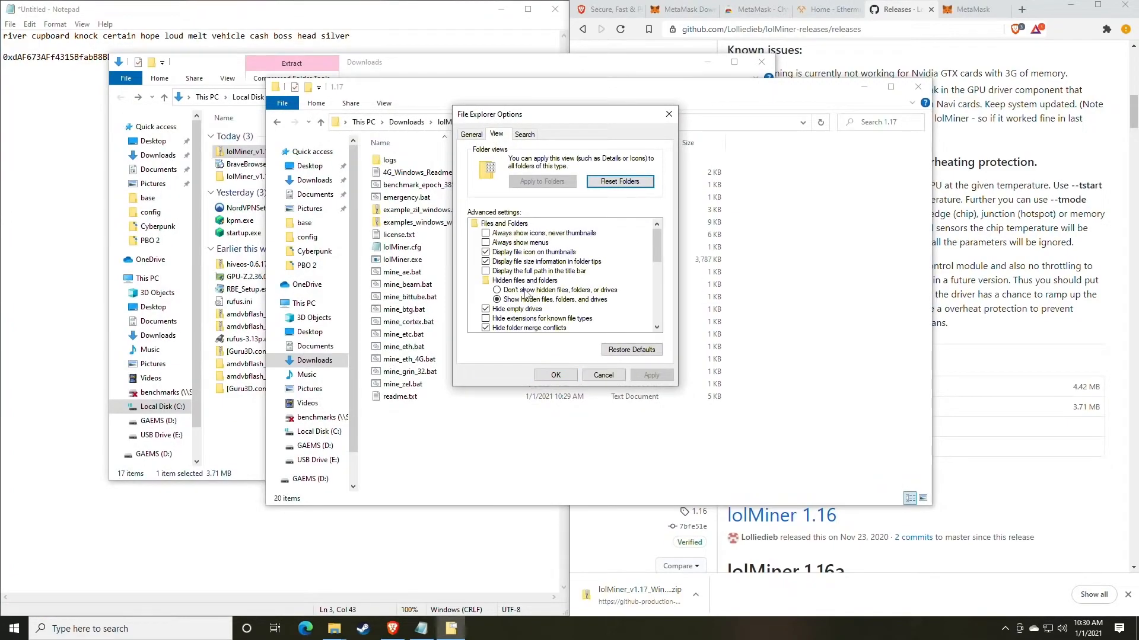
pyautogui.scroll(-1, 522, 292)
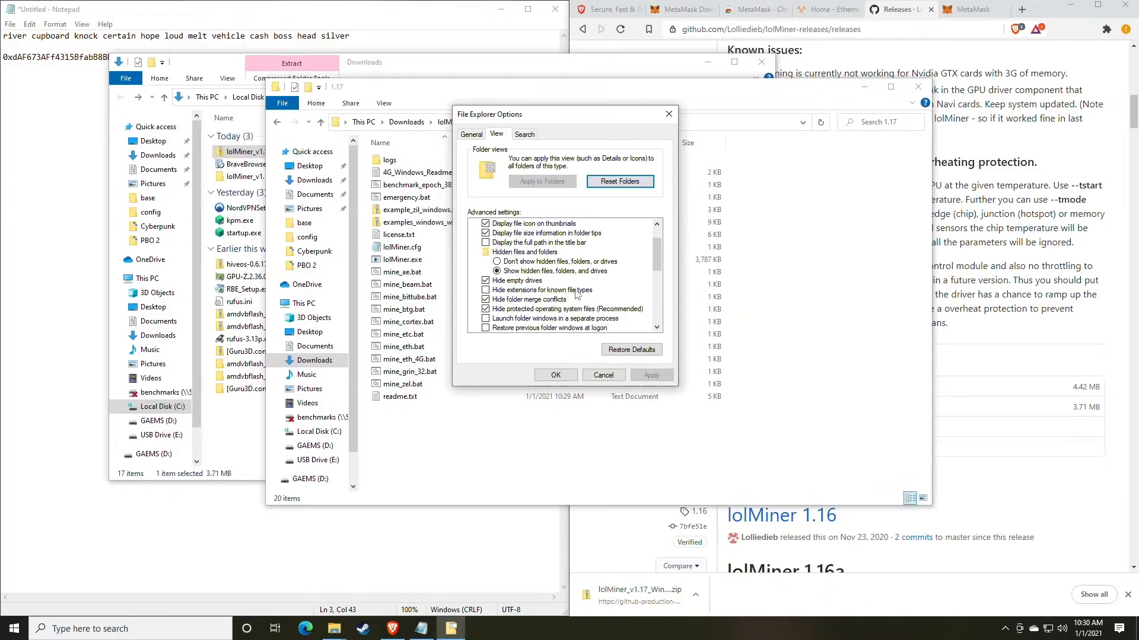
pyautogui.click(488, 291)
pyautogui.click(651, 375)
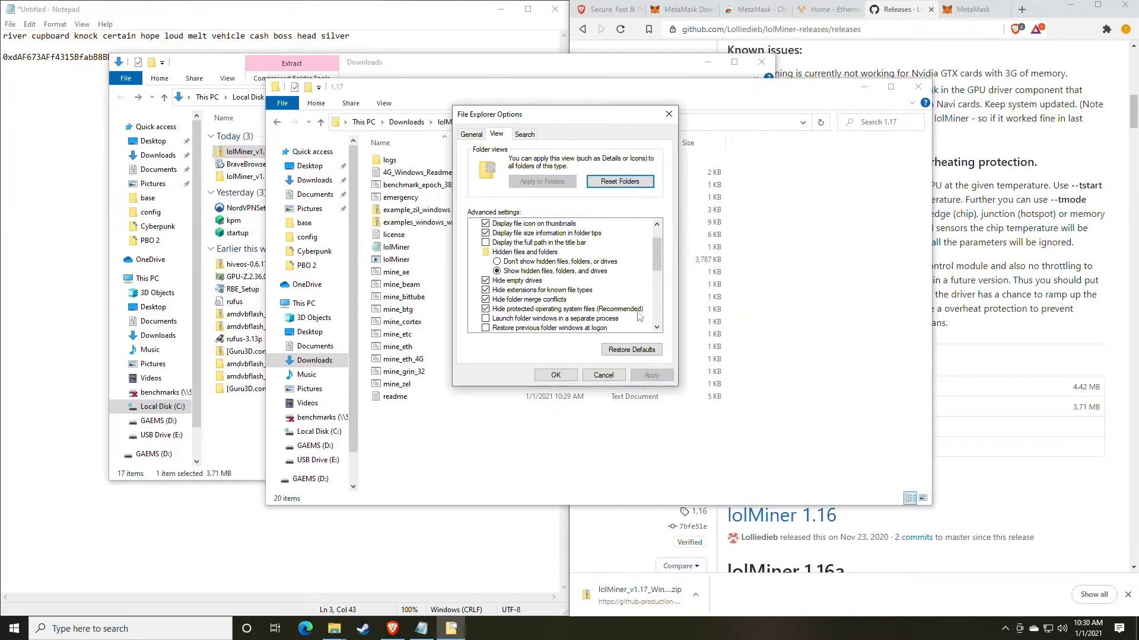
pyautogui.moveTo(558, 114); pyautogui.dragTo(777, 121)
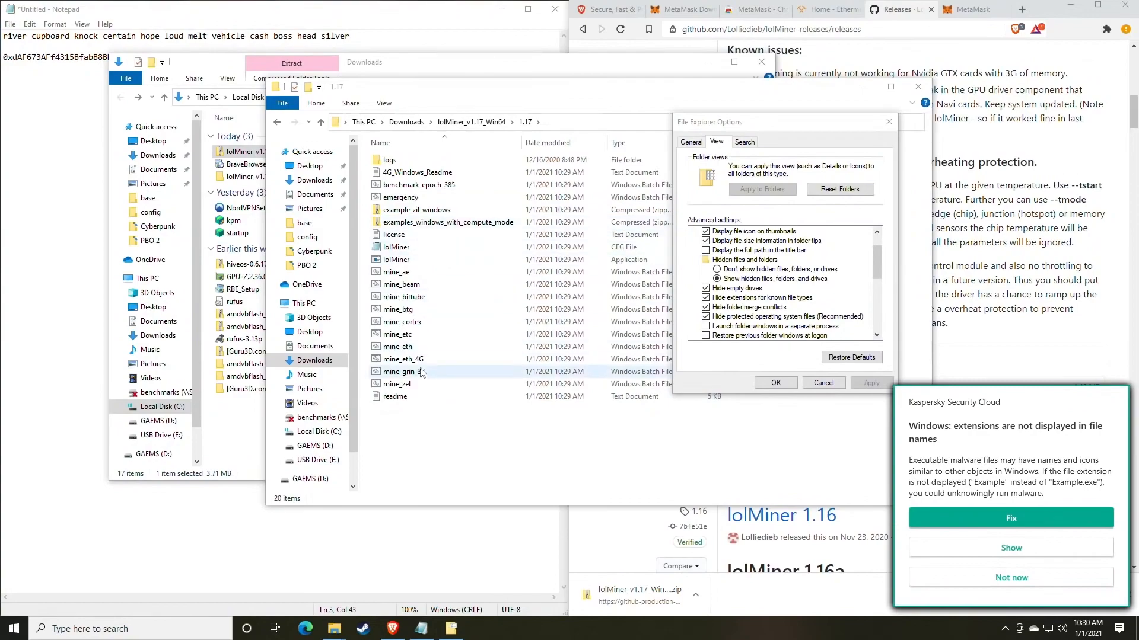
# - Dismiss the Kaspersky extension warning and apply File Explorer Options with hiding of extensions for known file types turned off
pyautogui.click(1016, 582)
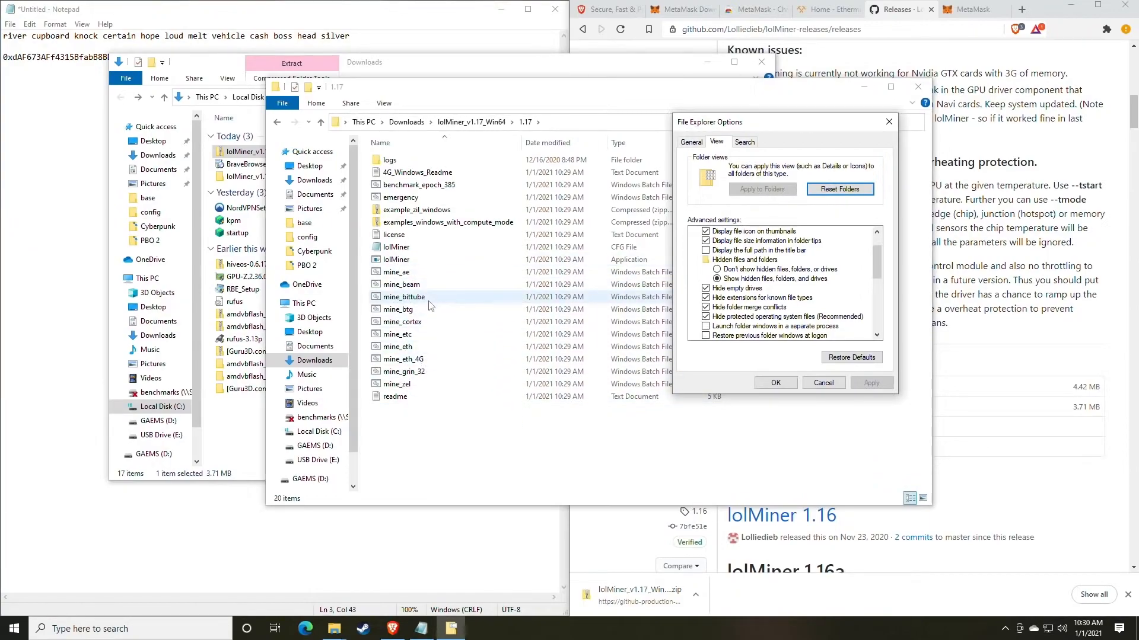
pyautogui.click(707, 299)
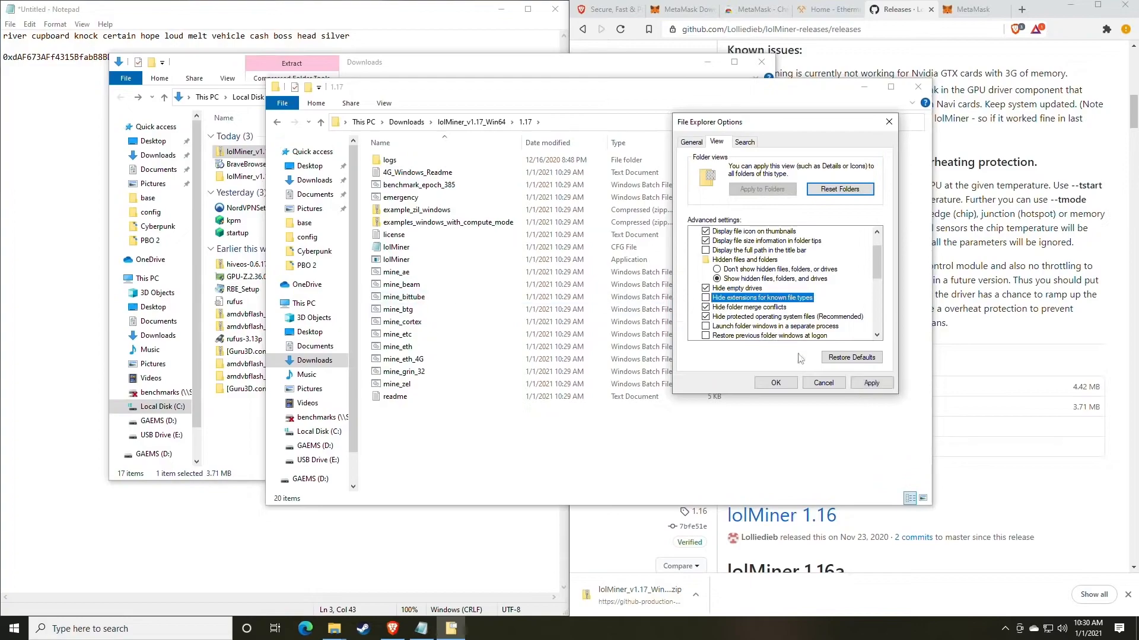
pyautogui.click(871, 383)
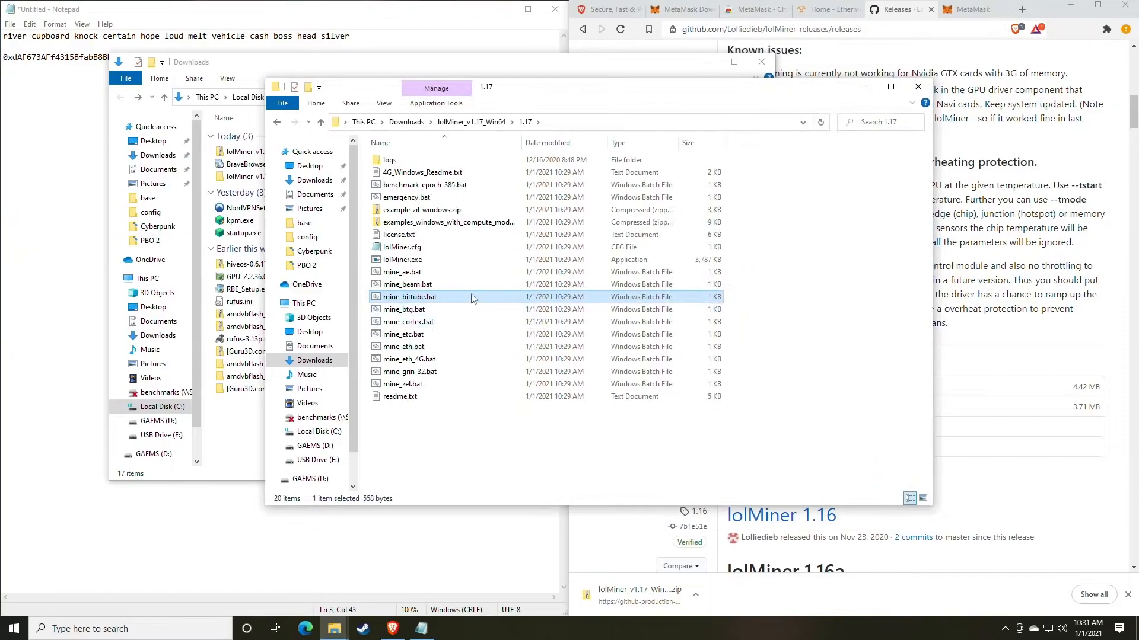
pyautogui.moveTo(558, 96); pyautogui.dragTo(560, 124)
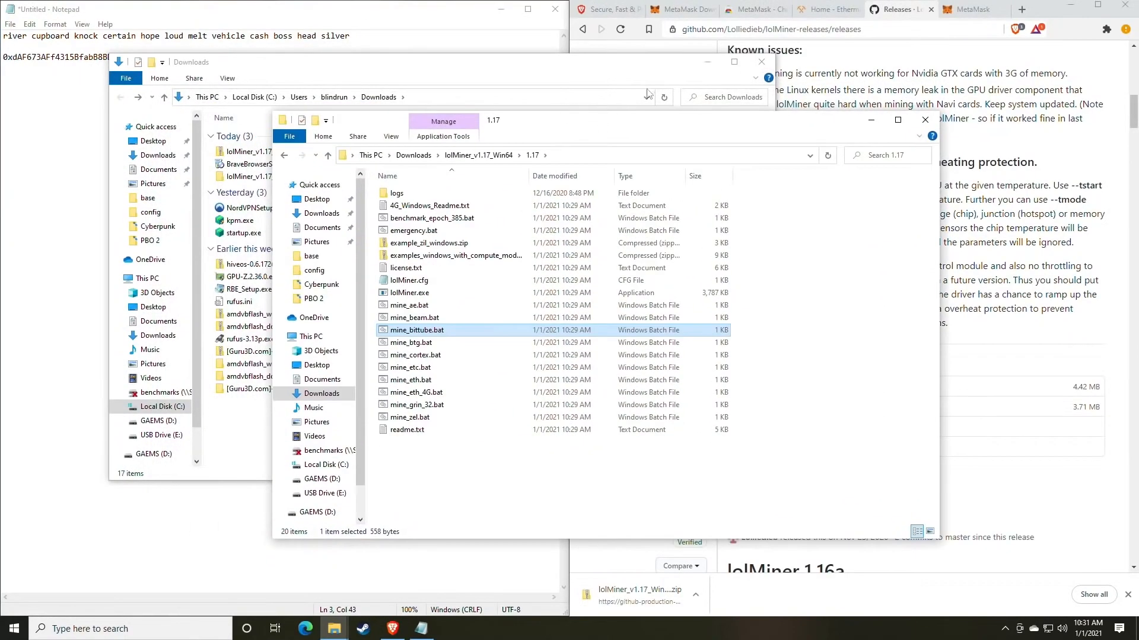
# - Switch to the Ethermine site in Brave, keep the wallet notes visible beside it, and open the Start Mining page
pyautogui.click(827, 12)
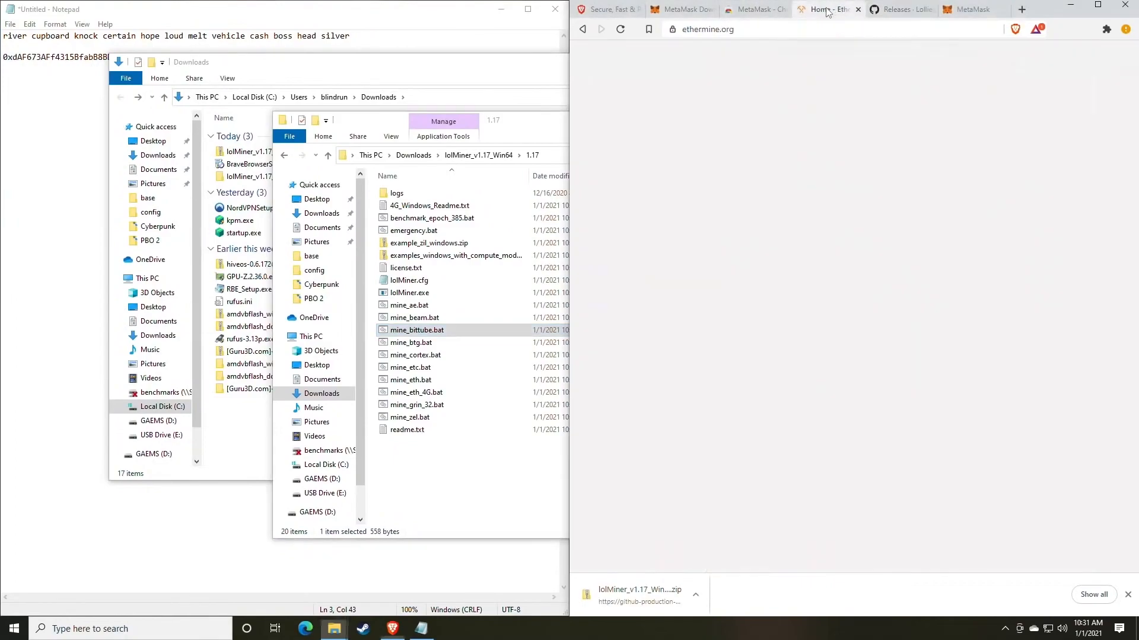
pyautogui.click(393, 16)
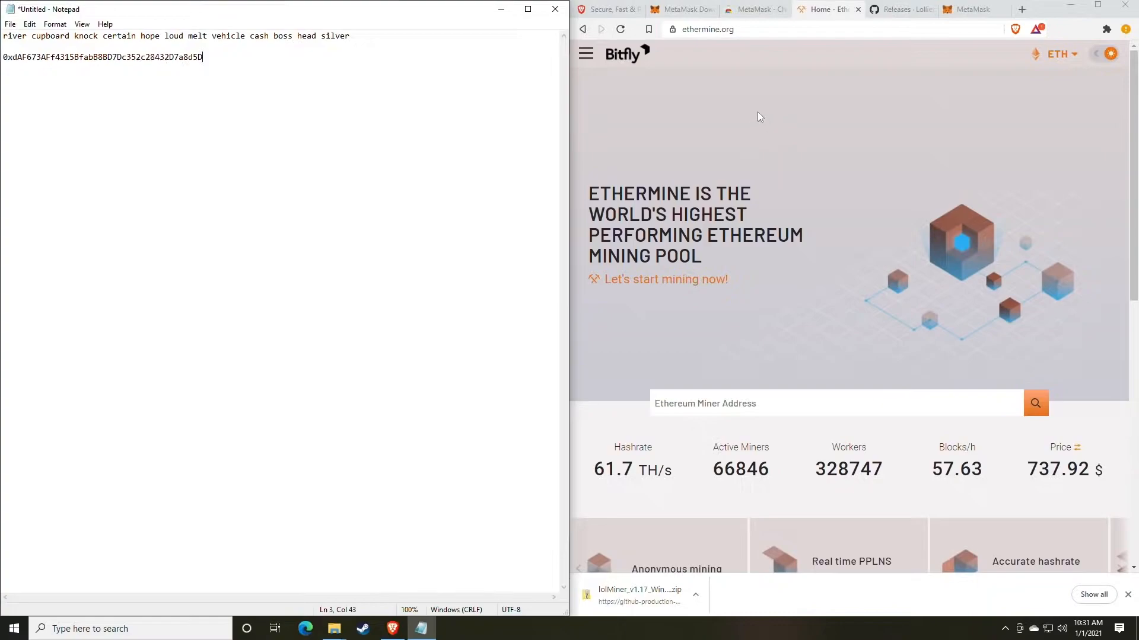
pyautogui.click(585, 54)
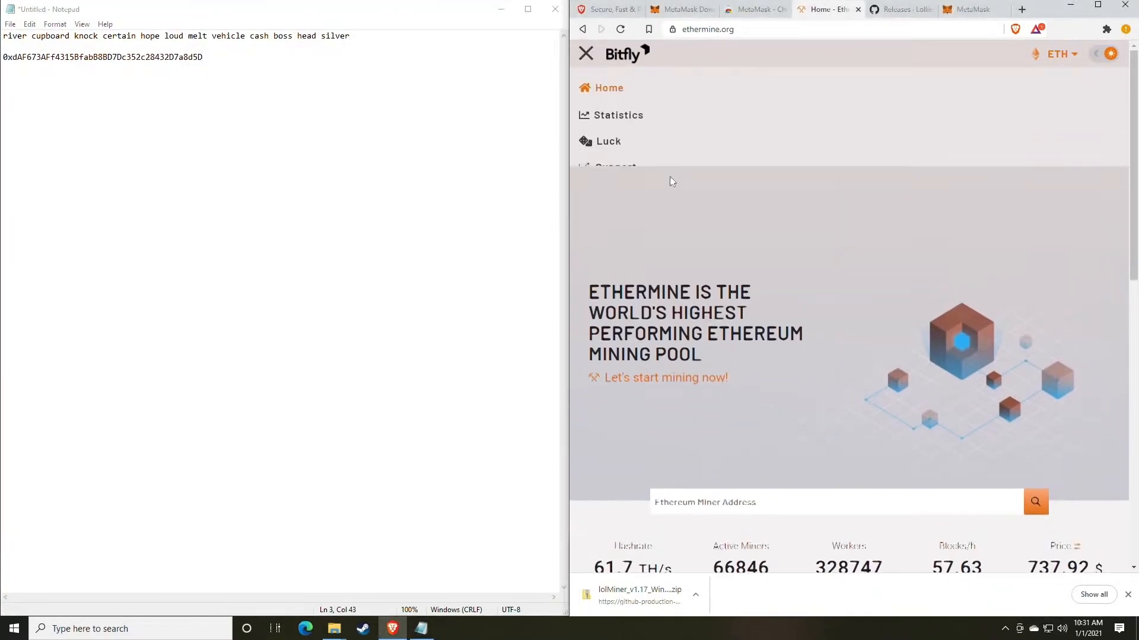
pyautogui.click(586, 54)
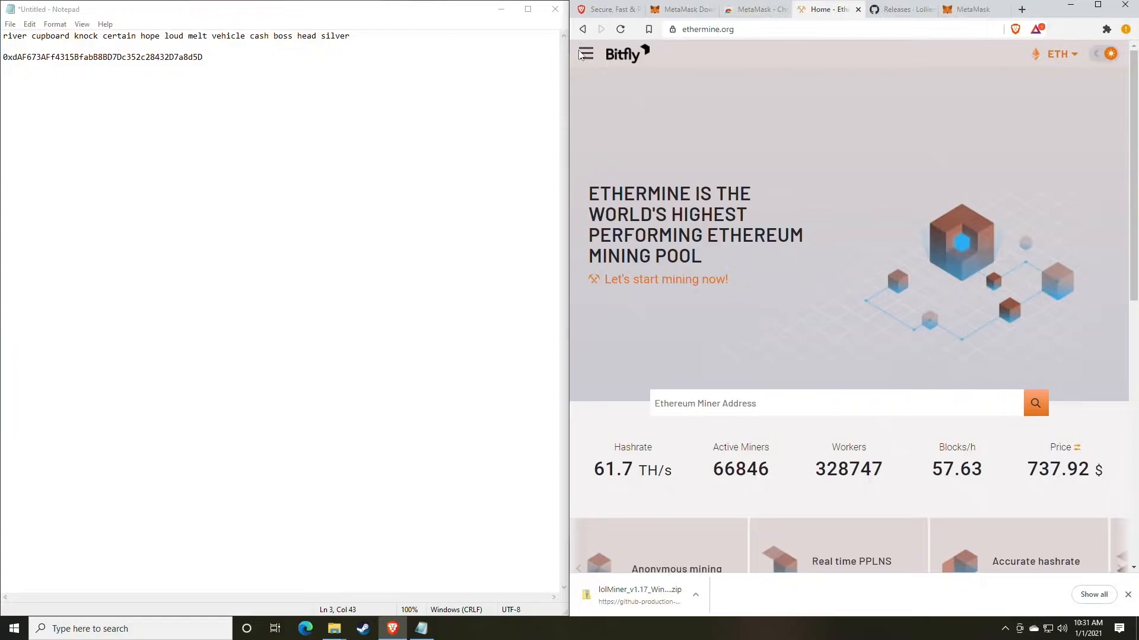
pyautogui.click(587, 56)
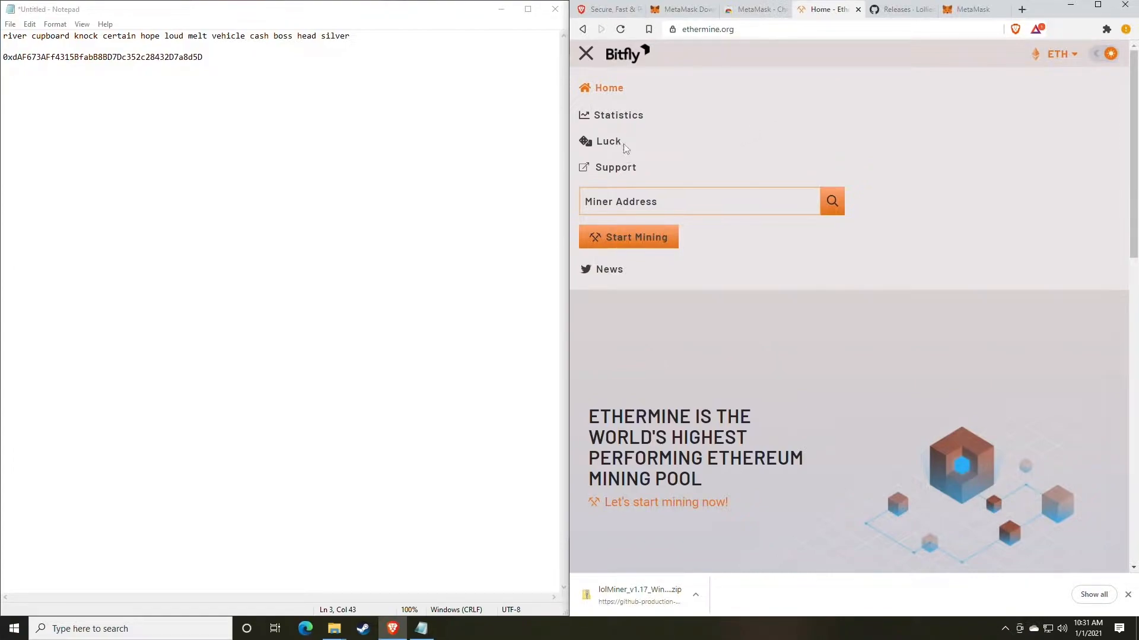
pyautogui.click(586, 54)
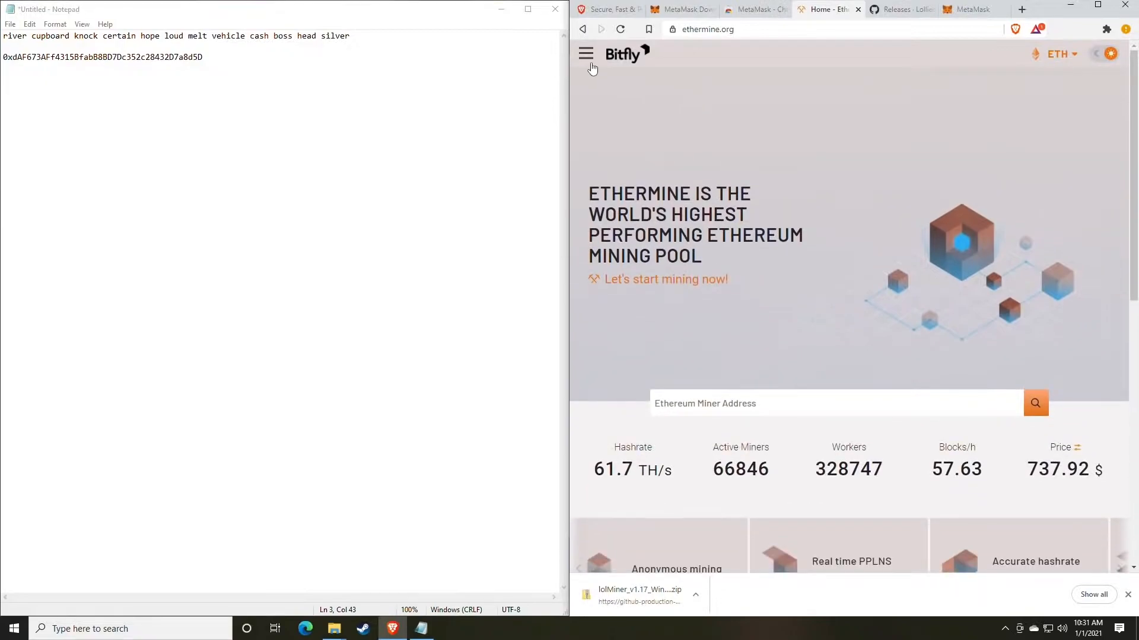
pyautogui.click(585, 57)
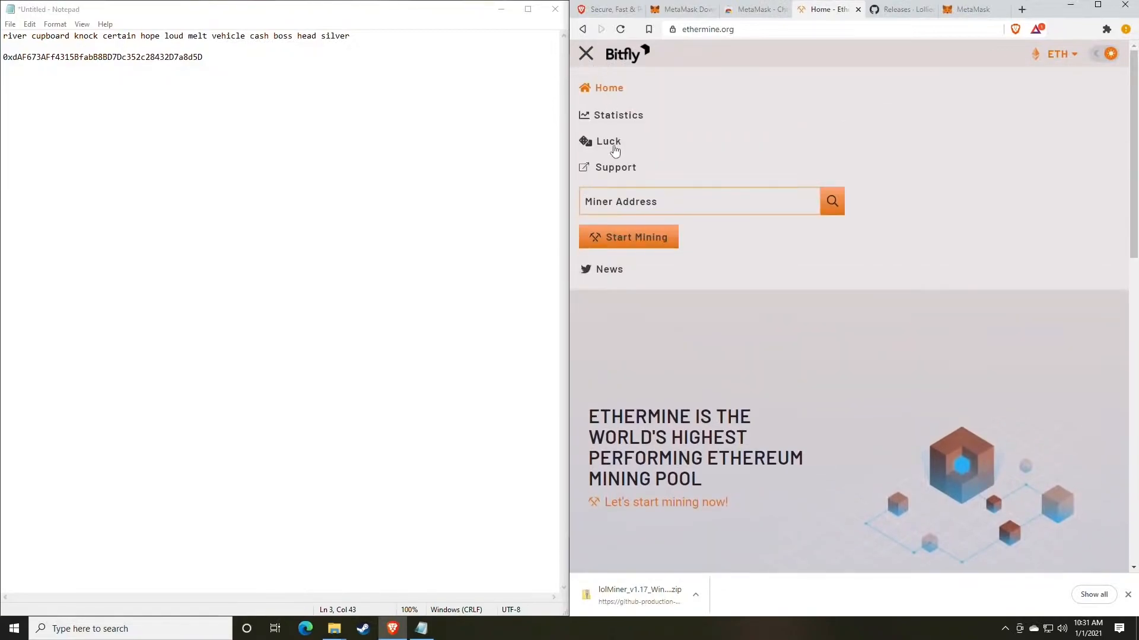
pyautogui.click(628, 240)
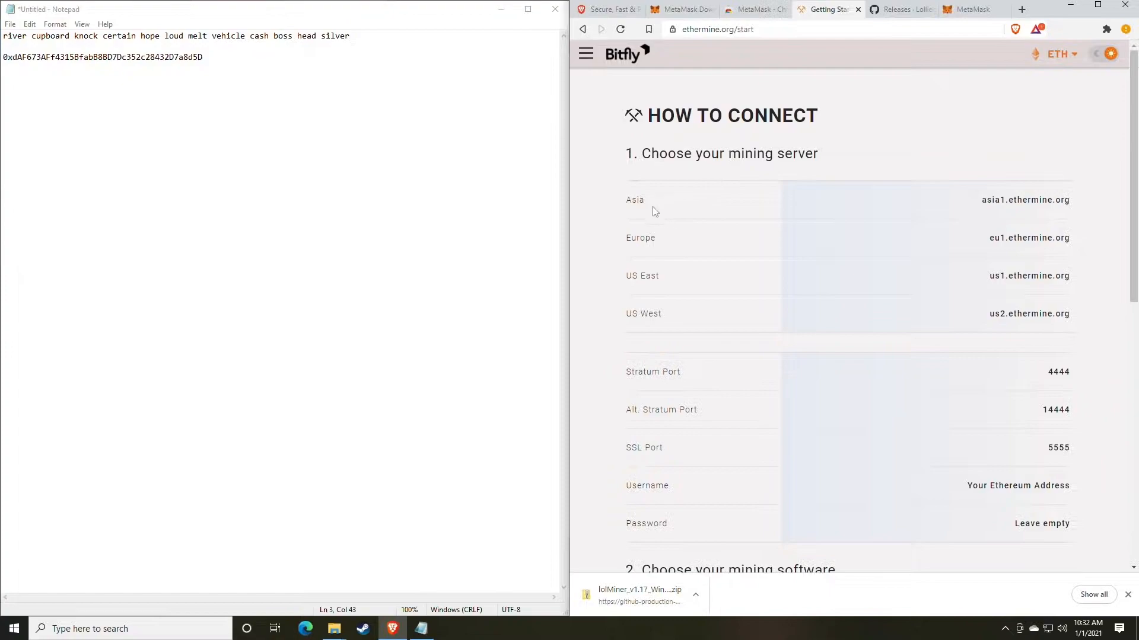
# - Examine the regional mining server addresses and the Stratum and SSL ports on the How to Connect page
pyautogui.moveTo(623, 207); pyautogui.dragTo(671, 208)
pyautogui.moveTo(638, 276); pyautogui.dragTo(717, 292)
pyautogui.moveTo(639, 321); pyautogui.dragTo(686, 322)
pyautogui.click(704, 323)
pyautogui.scroll(-3, 739, 302)
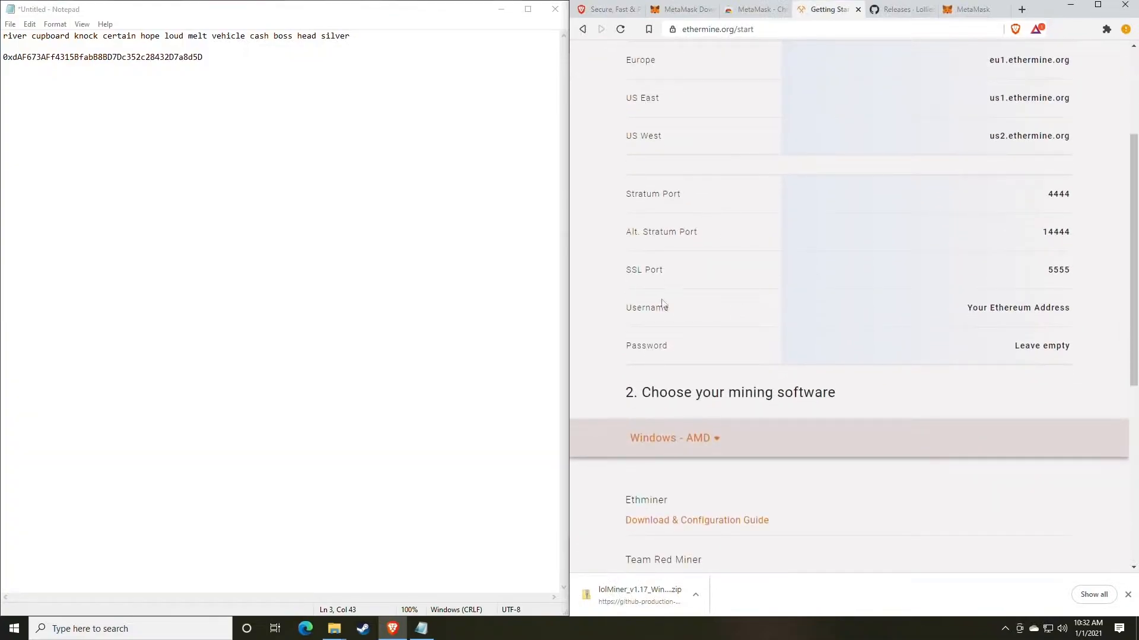
pyautogui.moveTo(1078, 271); pyautogui.dragTo(1030, 271)
pyautogui.click(890, 251)
pyautogui.moveTo(823, 233); pyautogui.dragTo(1078, 243)
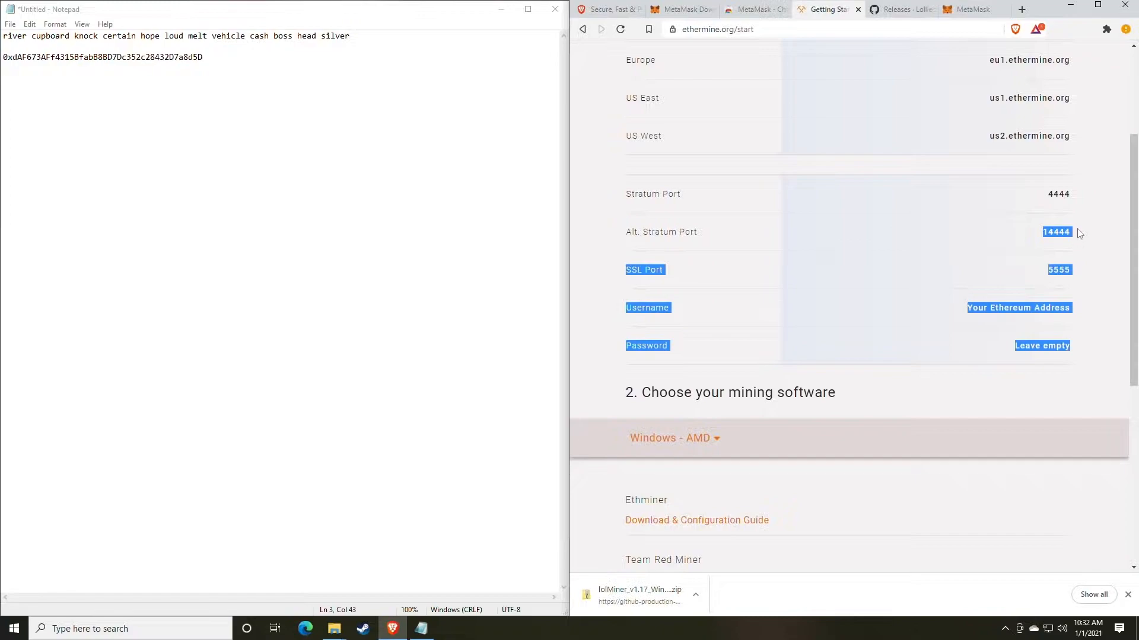
pyautogui.moveTo(1081, 195); pyautogui.dragTo(1002, 202)
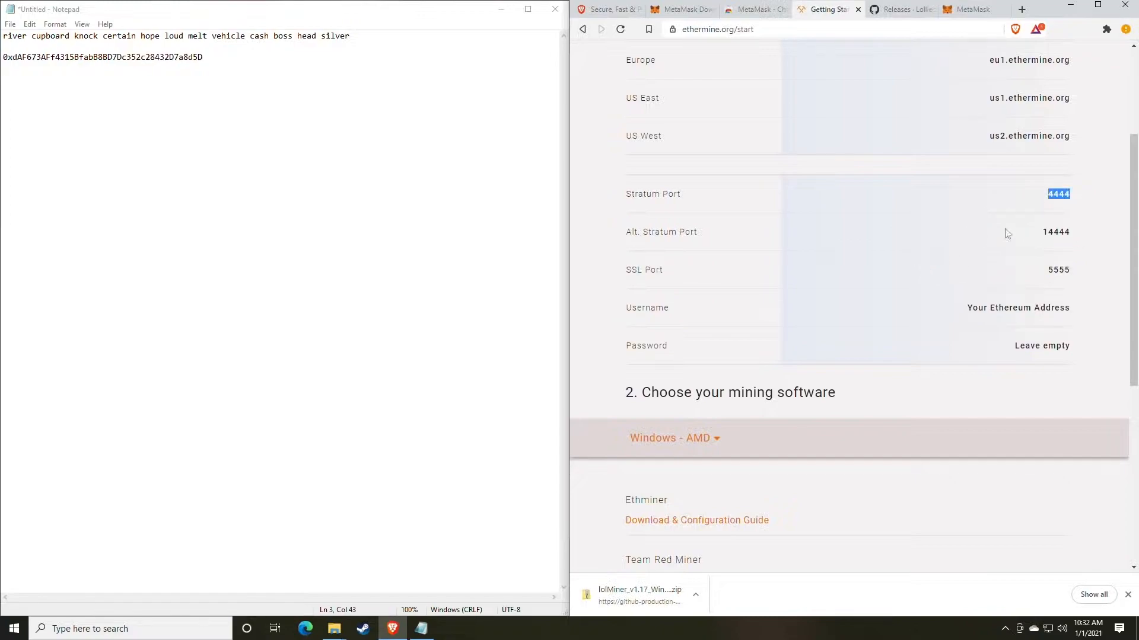
pyautogui.click(906, 287)
# - Bring the 1.17 folder window forward over the pool page and select mine_eth.bat rather than mine_eth_4G.bat
pyautogui.moveTo(334, 629)
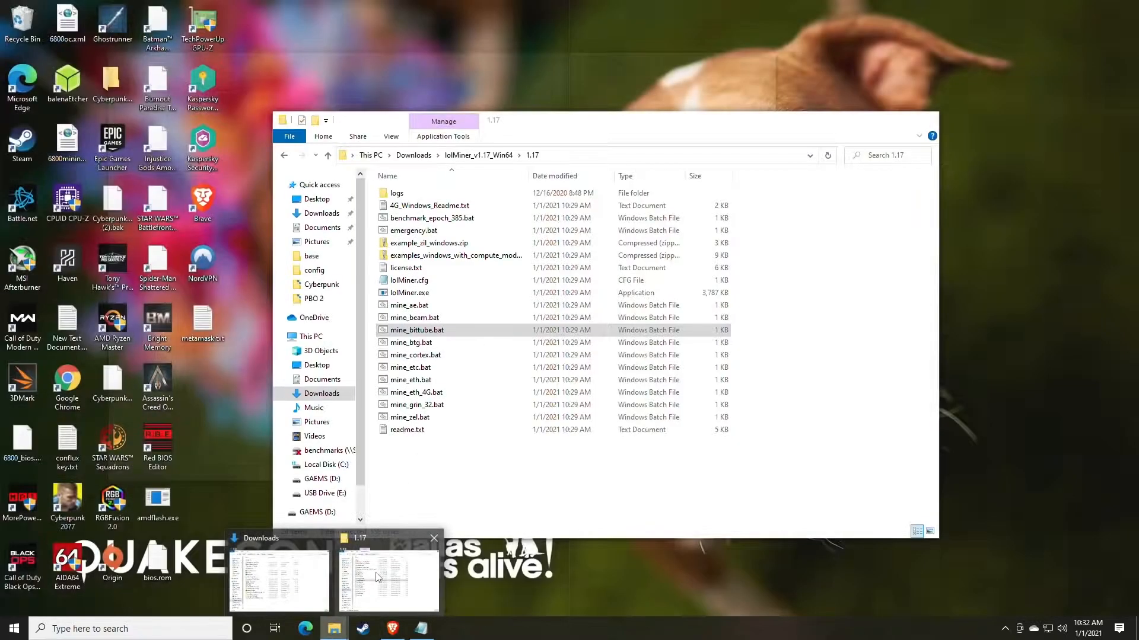
pyautogui.click(389, 564)
pyautogui.moveTo(538, 121); pyautogui.dragTo(650, 67)
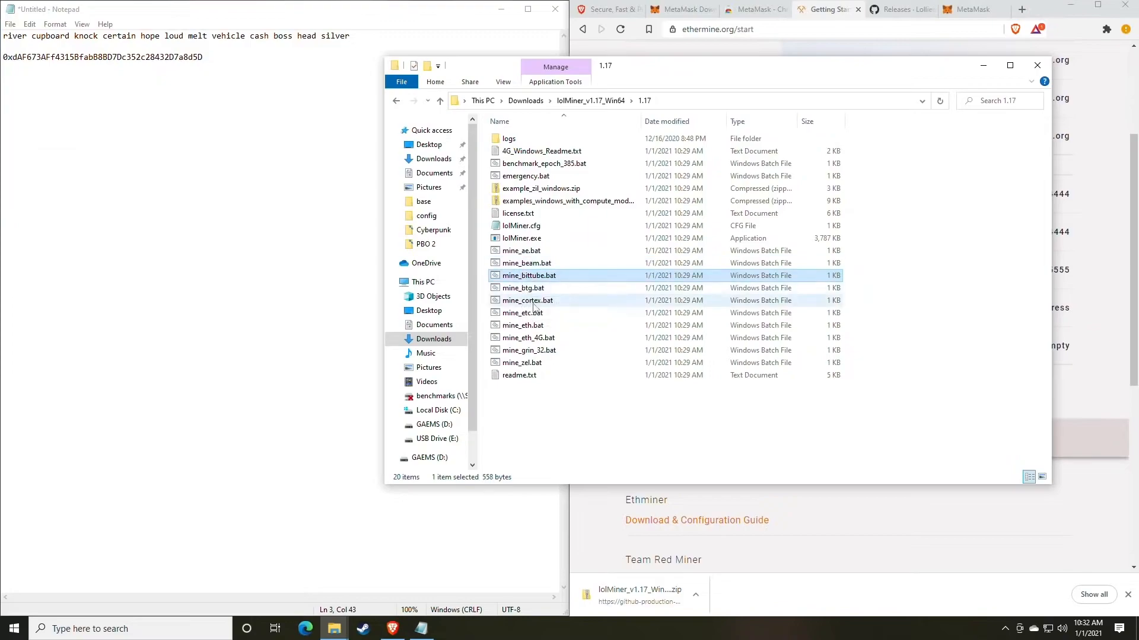
pyautogui.click(545, 326)
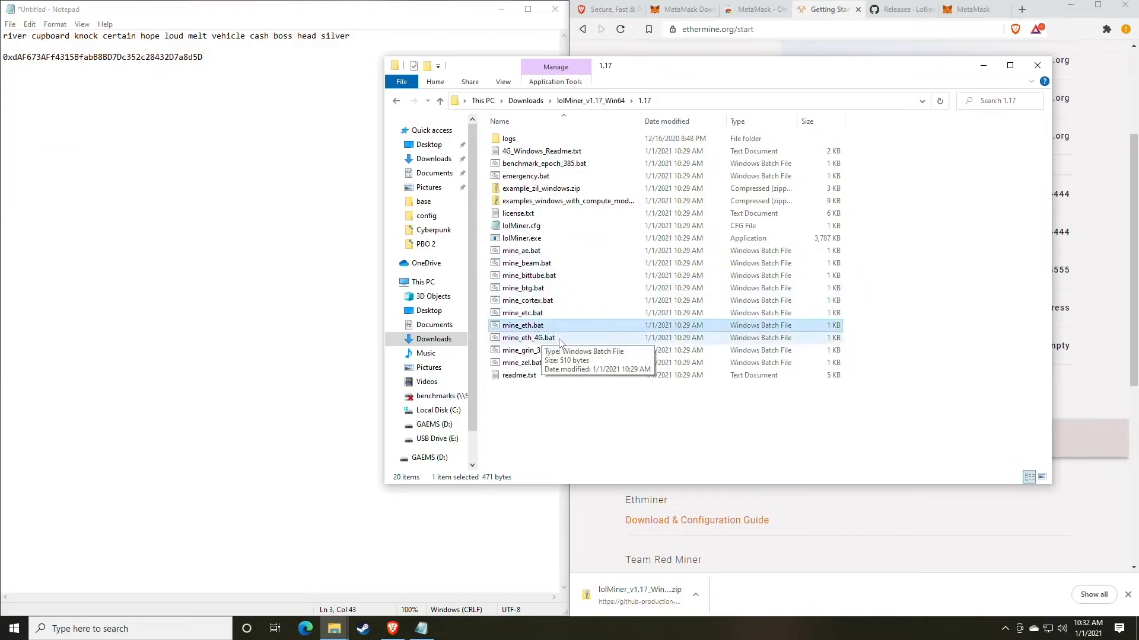
pyautogui.click(528, 341)
pyautogui.click(529, 326)
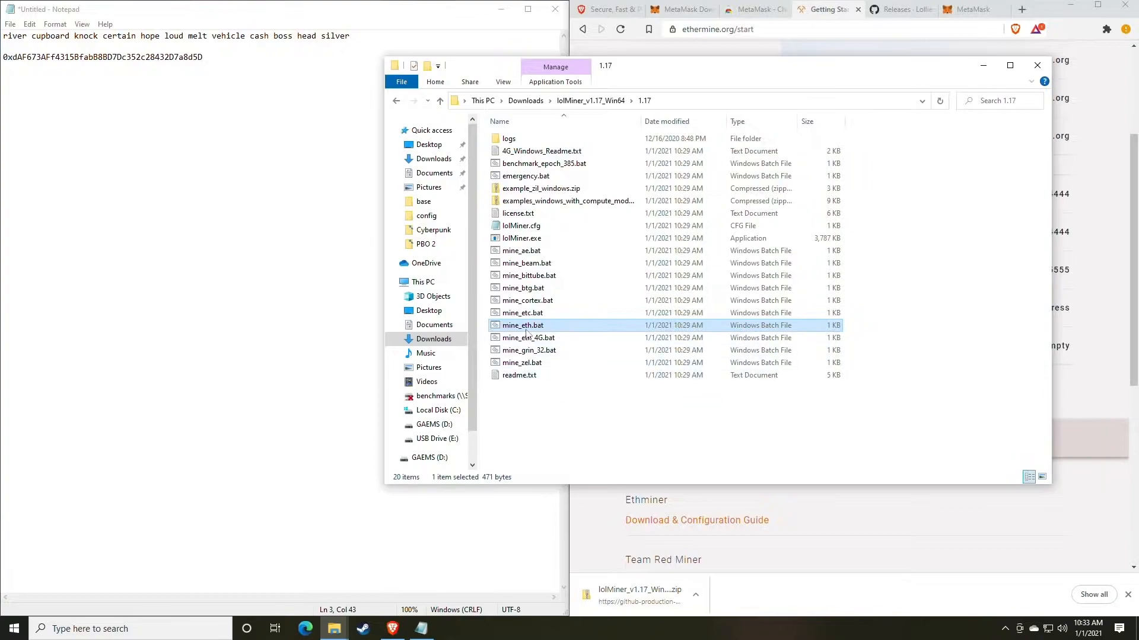
pyautogui.rightClick(526, 332)
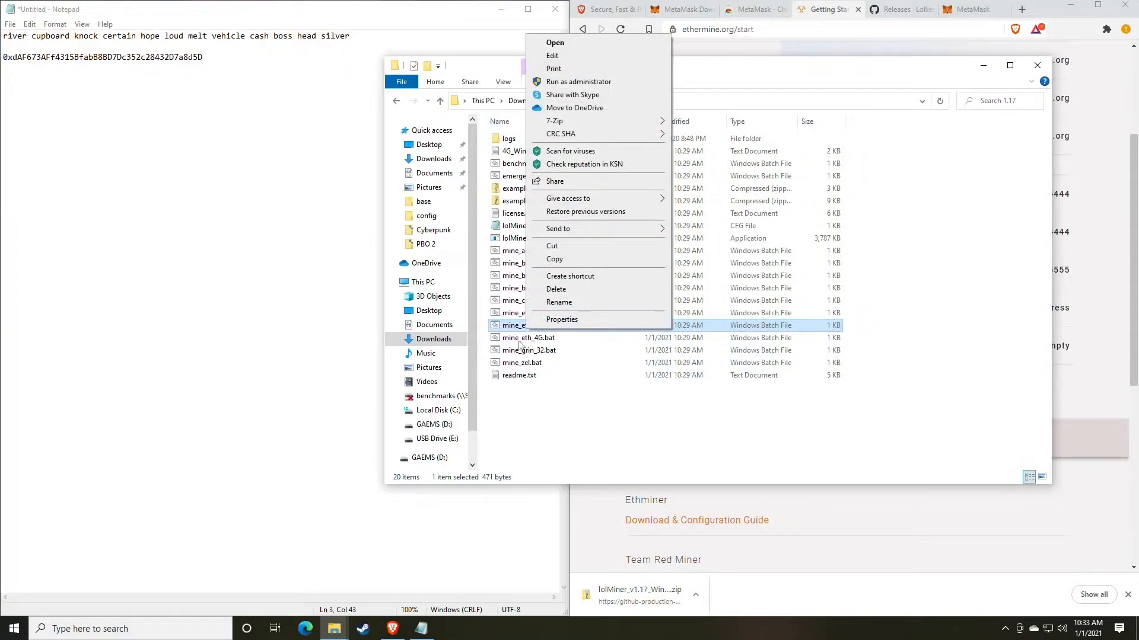
pyautogui.click(520, 341)
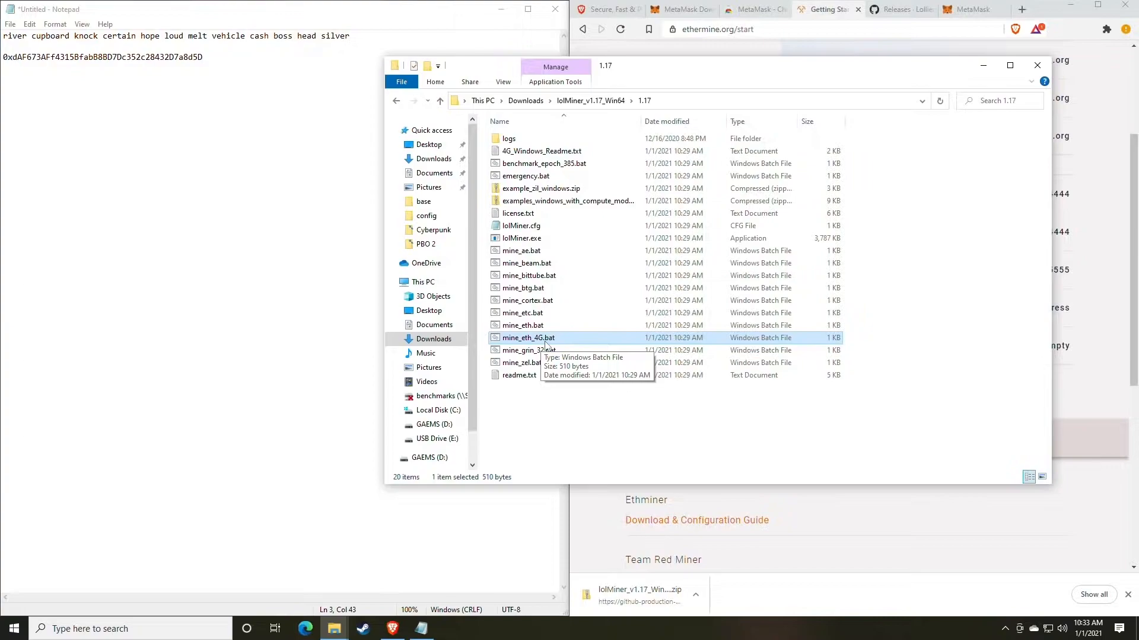
pyautogui.press('Up')
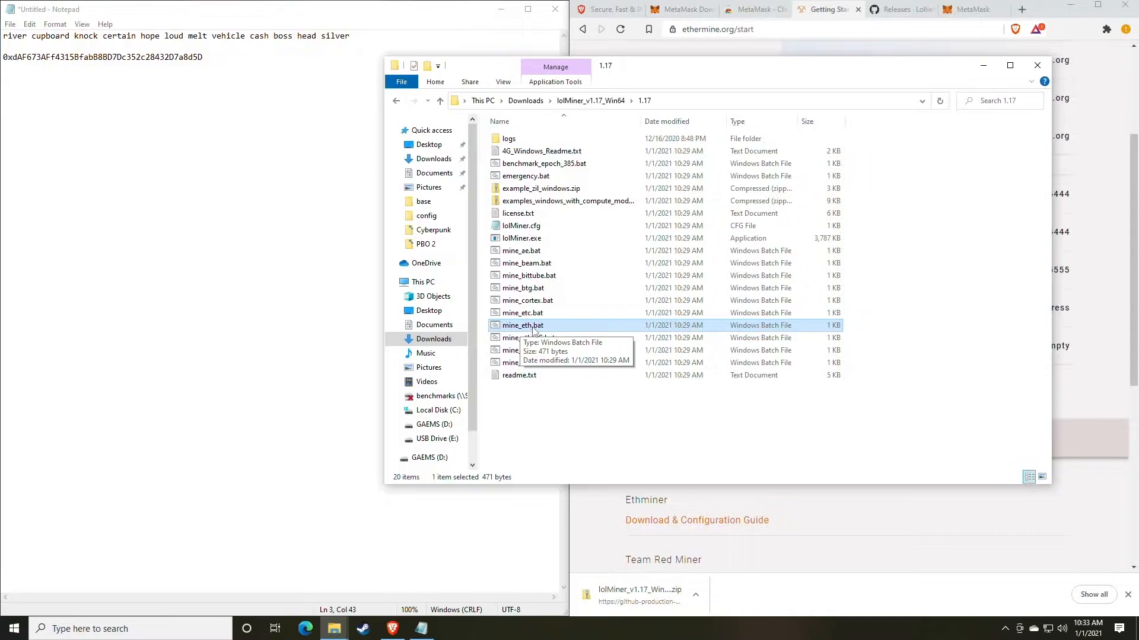
# - Open mine_eth.bat for editing in Notepad, allowing it past the SmartScreen block, and move its window clear of the pool page
pyautogui.rightClick(544, 326)
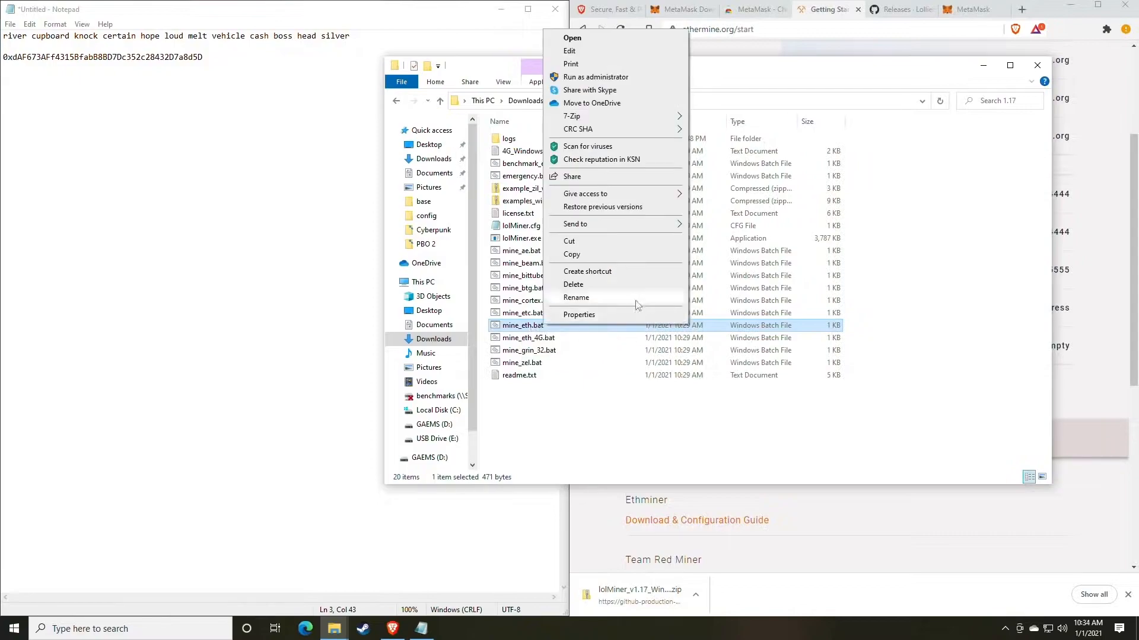
pyautogui.click(578, 54)
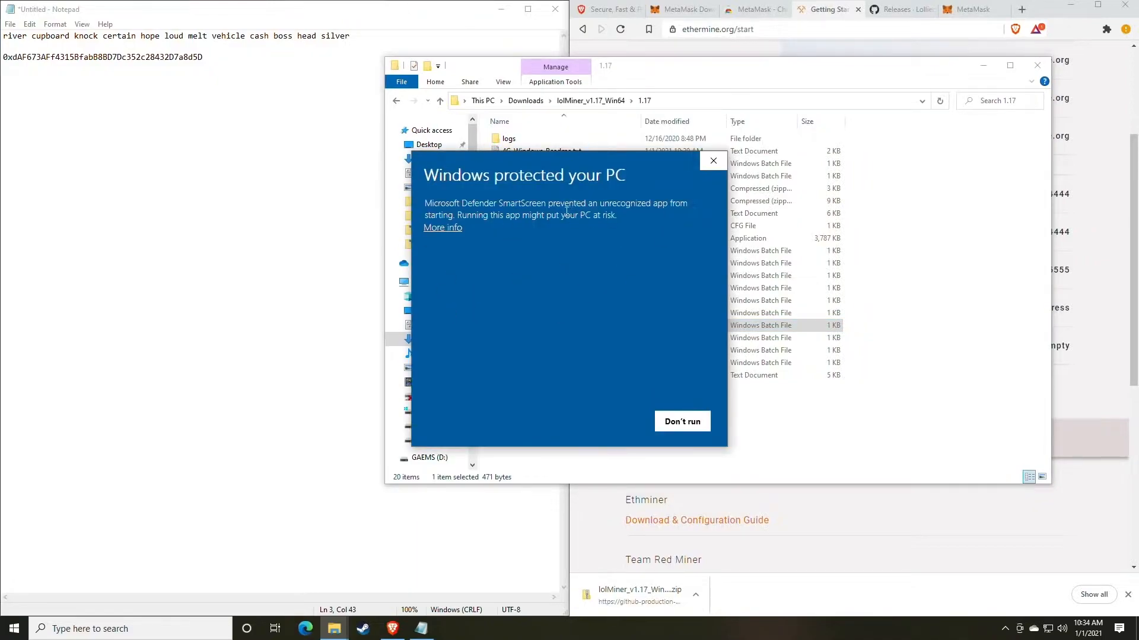
pyautogui.click(449, 229)
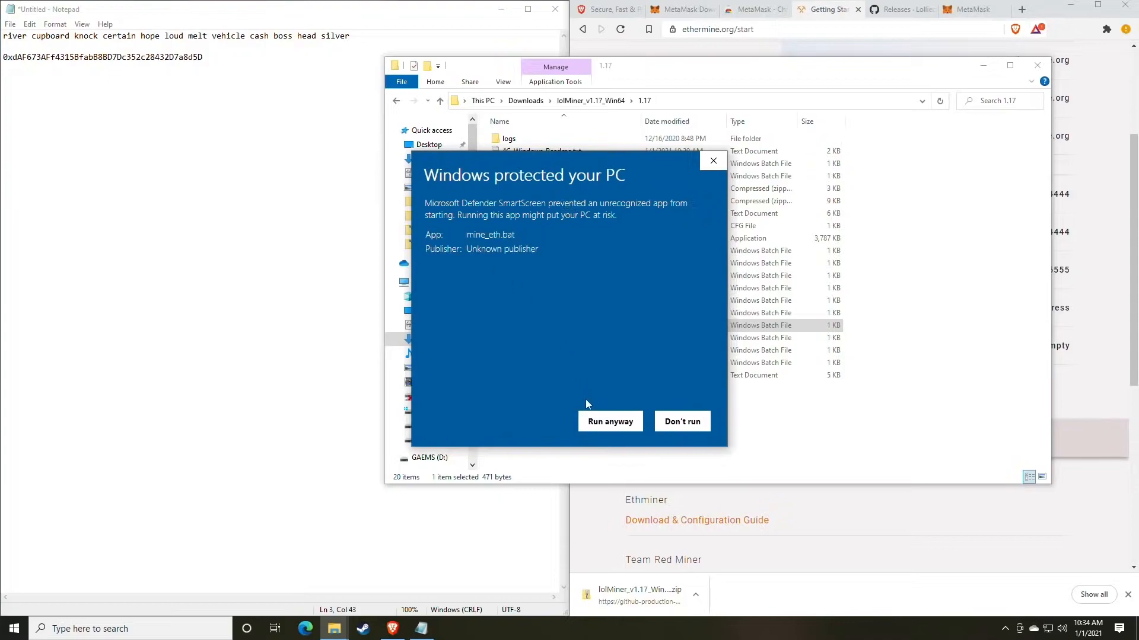
pyautogui.click(607, 426)
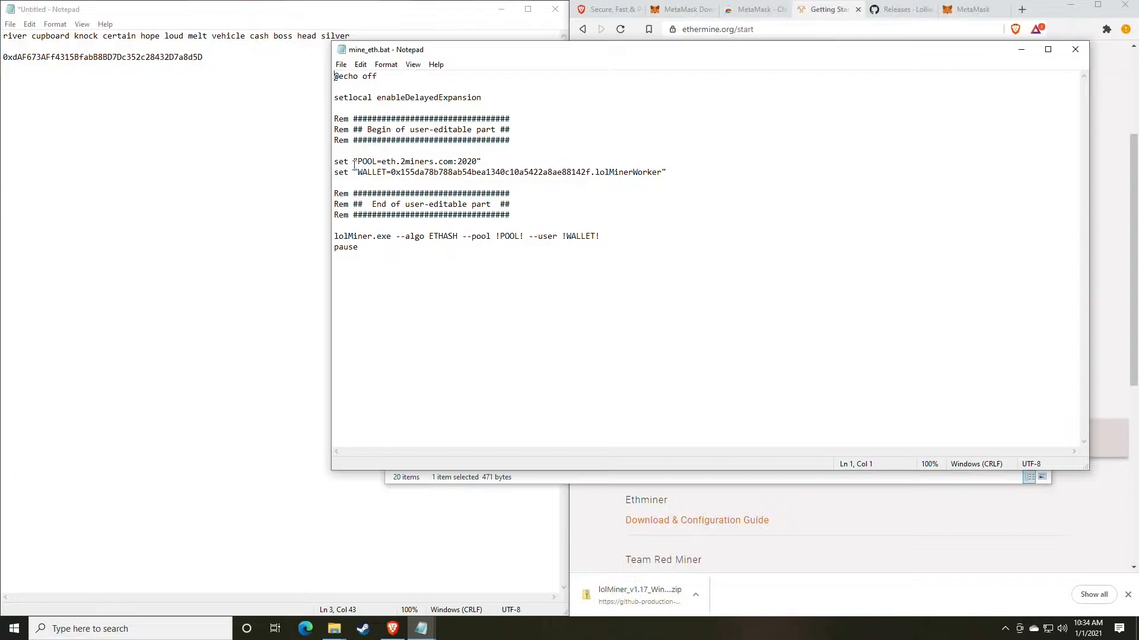
pyautogui.moveTo(539, 53); pyautogui.dragTo(248, 42)
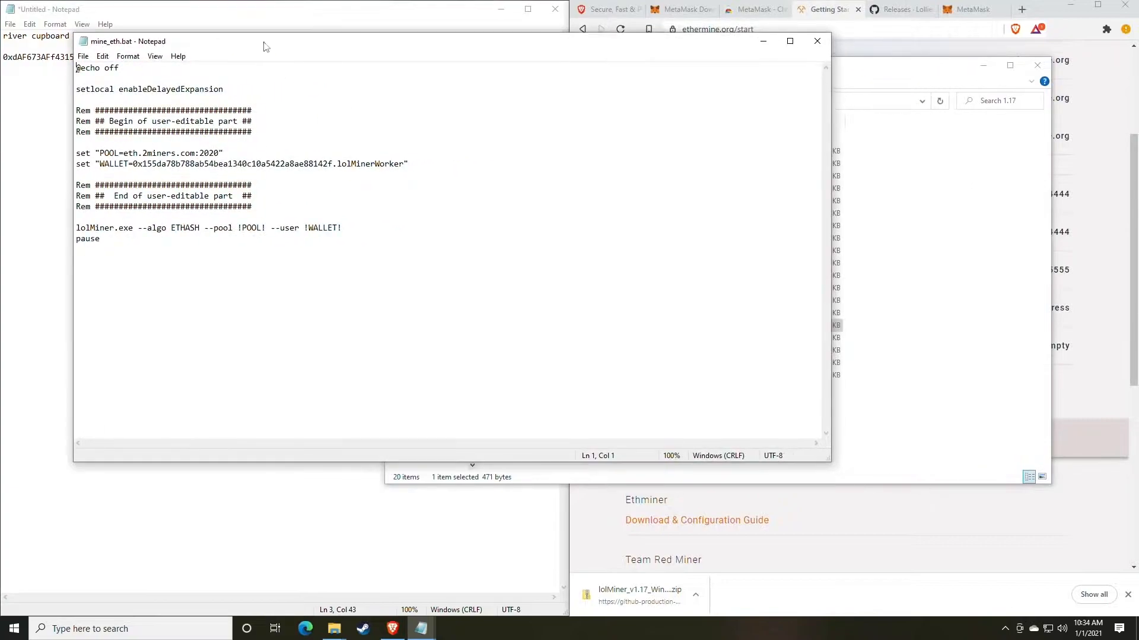
# - Copy the US East server address from Ethermine and replace the pool host in mine_eth.bat with us1.ethermine.org
pyautogui.click(826, 23)
pyautogui.scroll(2, 794, 239)
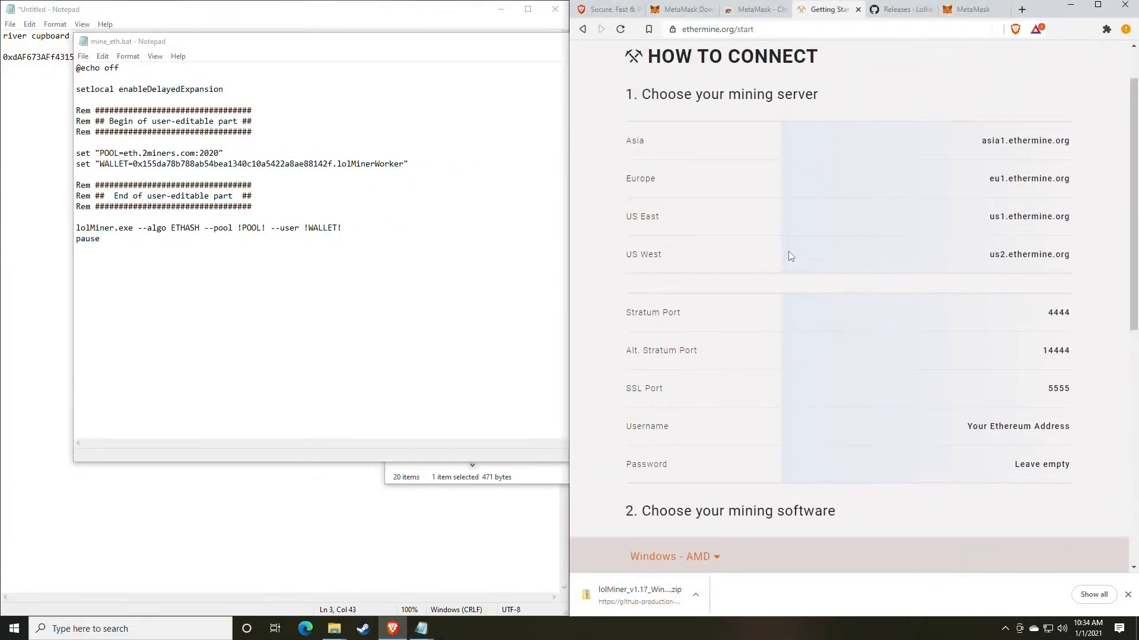
pyautogui.scroll(1, 789, 247)
pyautogui.scroll(-1, 788, 246)
pyautogui.moveTo(1075, 222)
pyautogui.mouseDown()
pyautogui.moveTo(989, 217)
pyautogui.moveTo(1071, 215)
pyautogui.mouseUp()
pyautogui.hotkey('ctrl', 'c')
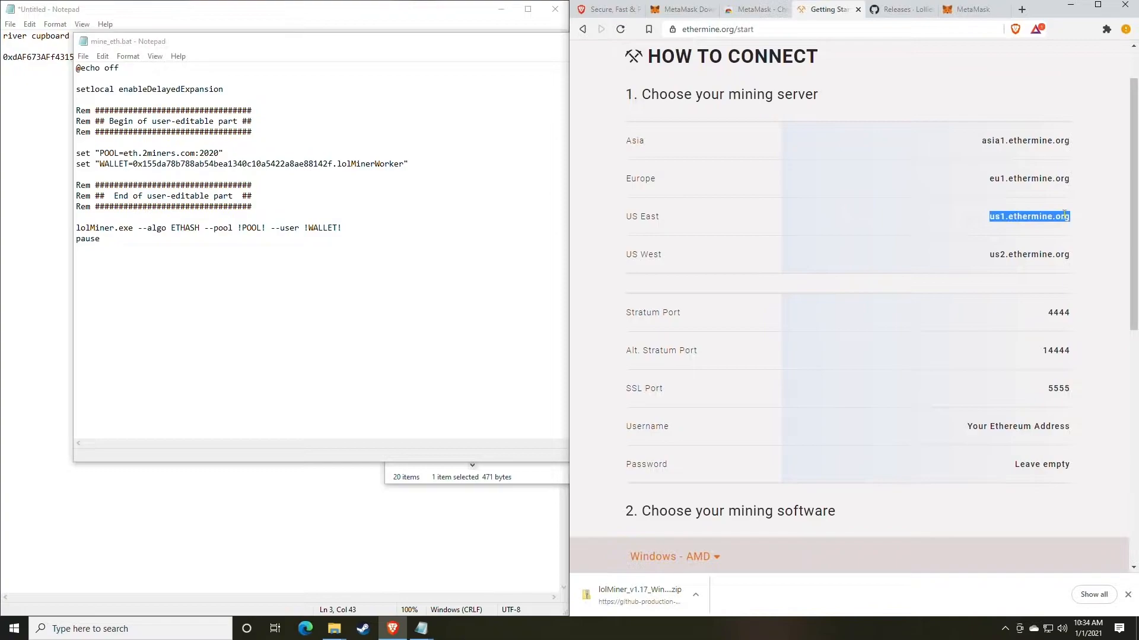
pyautogui.click(188, 154)
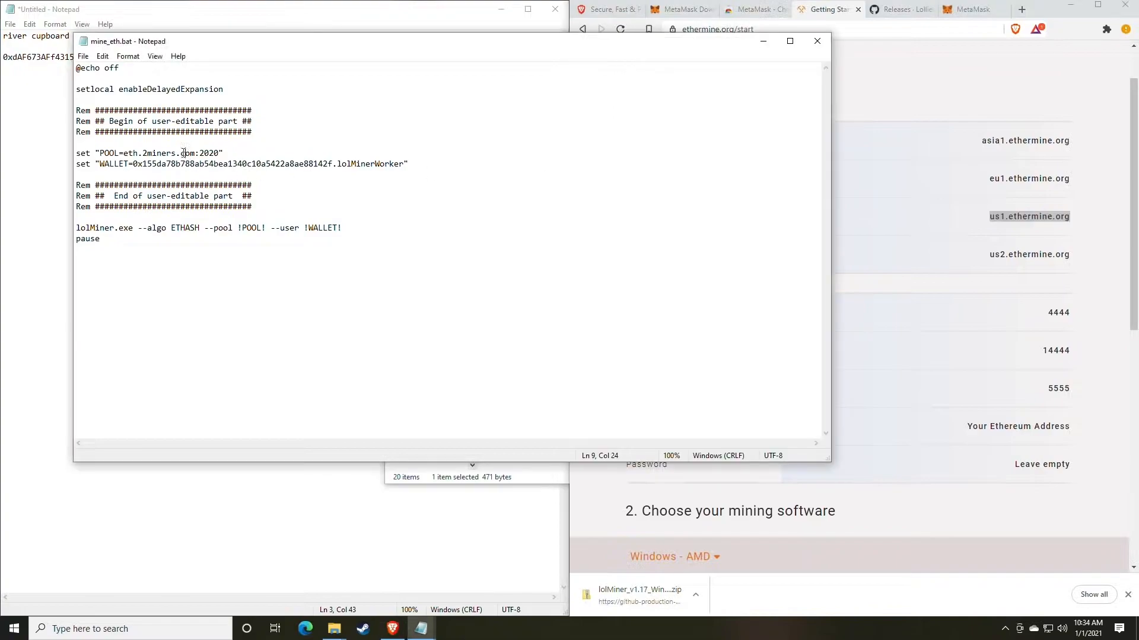
pyautogui.moveTo(196, 154); pyautogui.dragTo(125, 152)
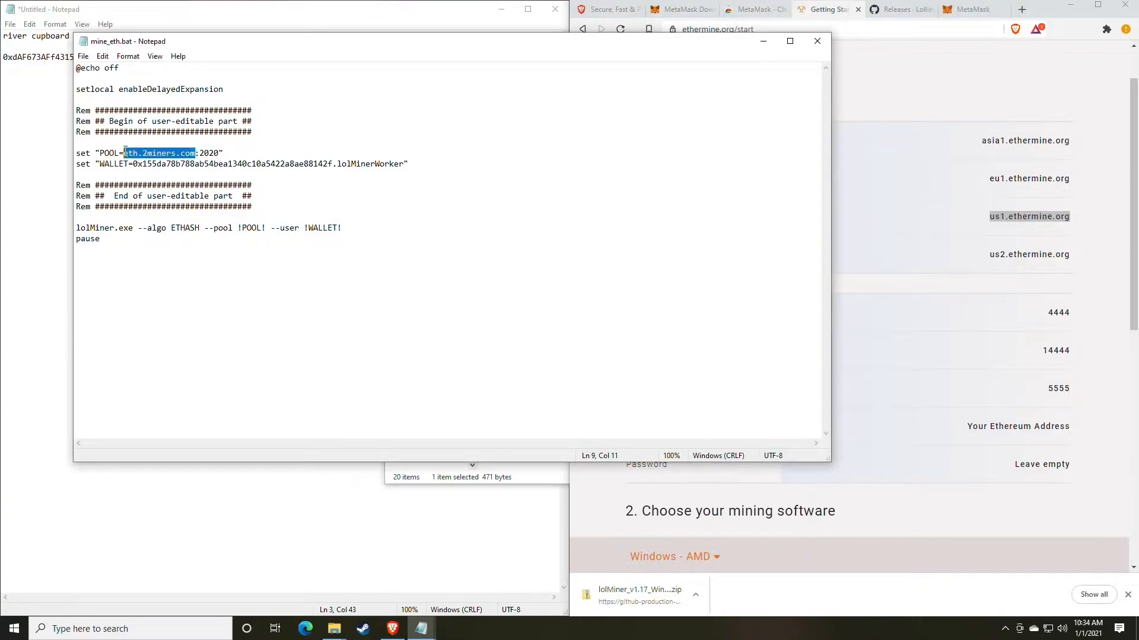
pyautogui.hotkey('ctrl', 'v')
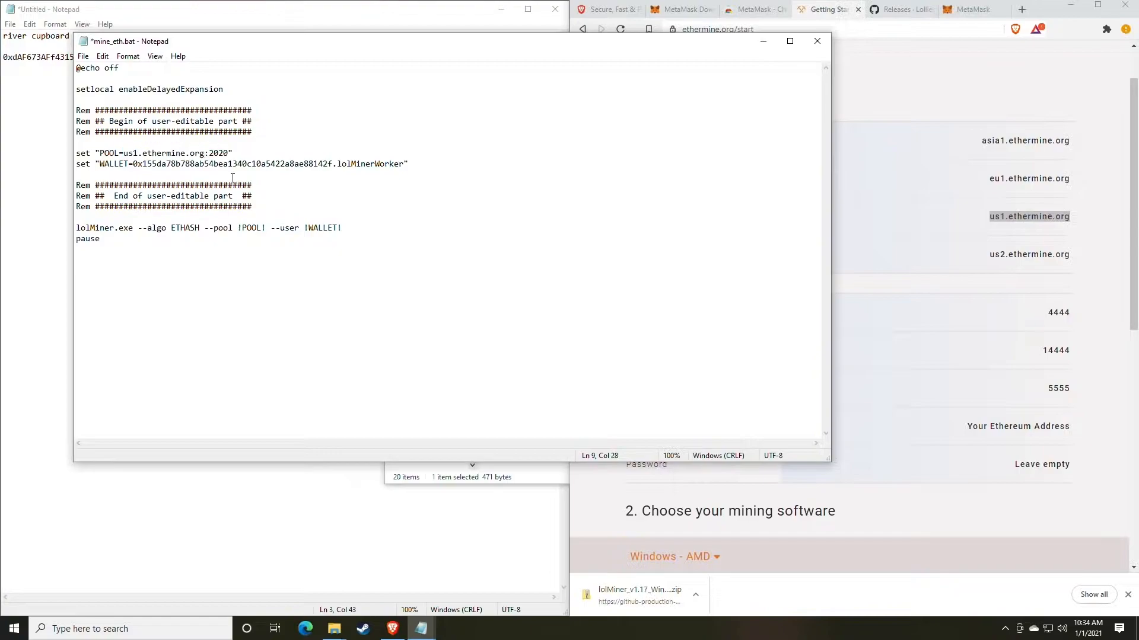
# - Copy the Stratum port from Ethermine and set the port in the POOL line of mine_eth.bat to 4444
pyautogui.click(1015, 357)
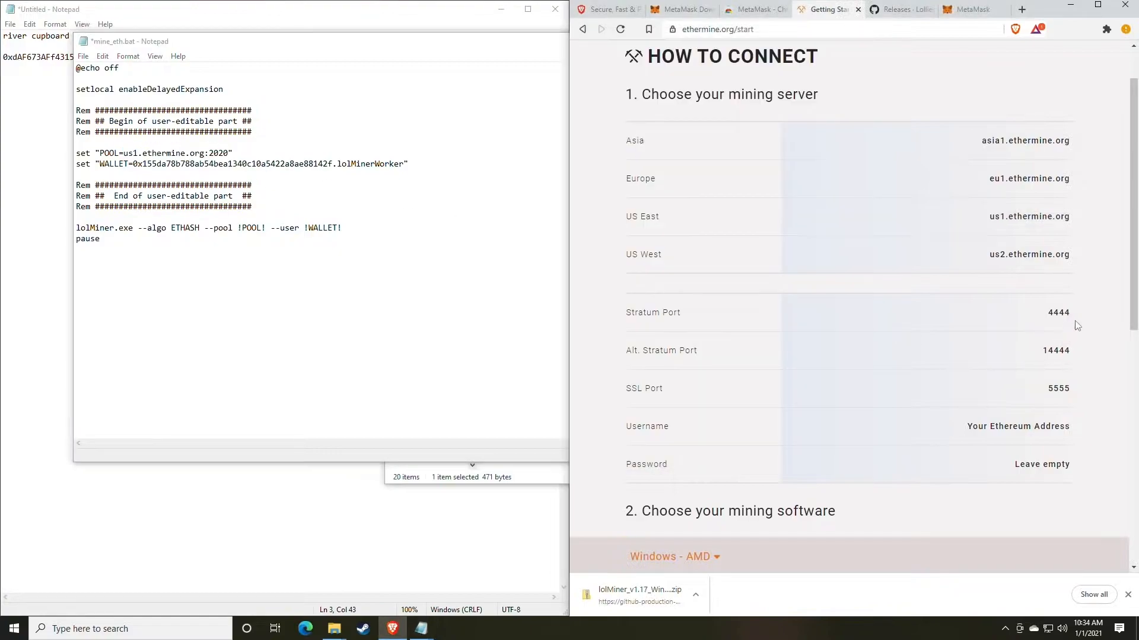
pyautogui.moveTo(1075, 319)
pyautogui.mouseDown()
pyautogui.moveTo(1042, 317)
pyautogui.moveTo(1070, 314)
pyautogui.mouseUp()
pyautogui.hotkey('ctrl', 'c')
pyautogui.click(1044, 317)
pyautogui.moveTo(229, 153); pyautogui.dragTo(210, 152)
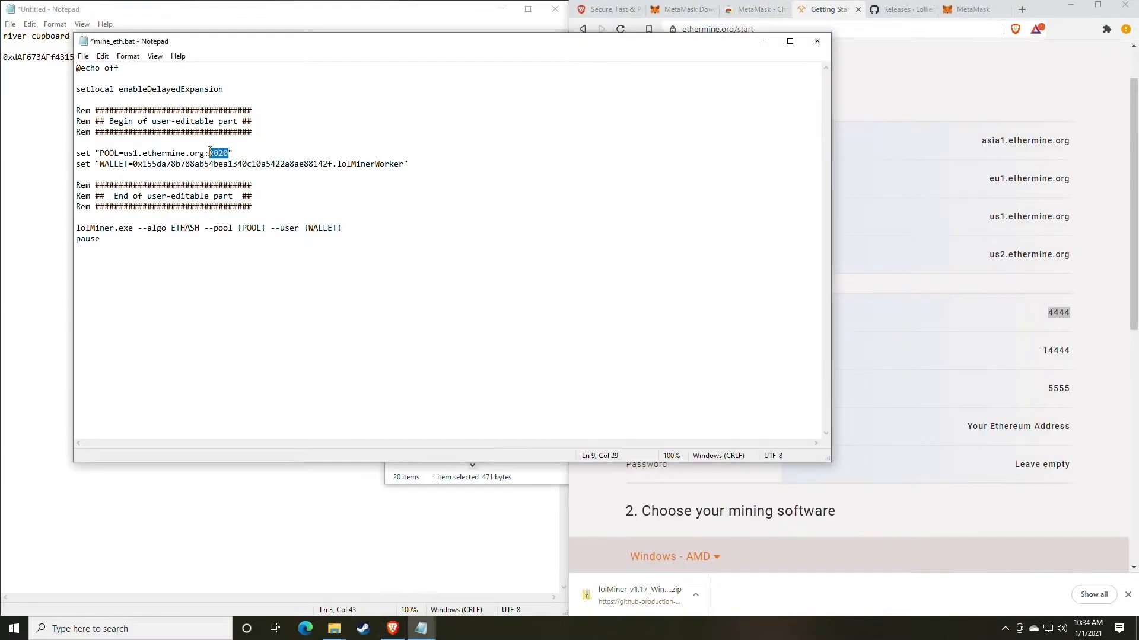
pyautogui.hotkey('ctrl', 'v')
pyautogui.click(210, 155)
# - Replace the sample wallet address in mine_eth.bat with the MetaMask address copied from the untitled note, keeping the .lolMinerWorker suffix, and save the file
pyautogui.moveTo(234, 50); pyautogui.dragTo(590, 62)
pyautogui.click(257, 112)
pyautogui.moveTo(204, 58); pyautogui.dragTo(3, 63)
pyautogui.hotkey('ctrl', 'c')
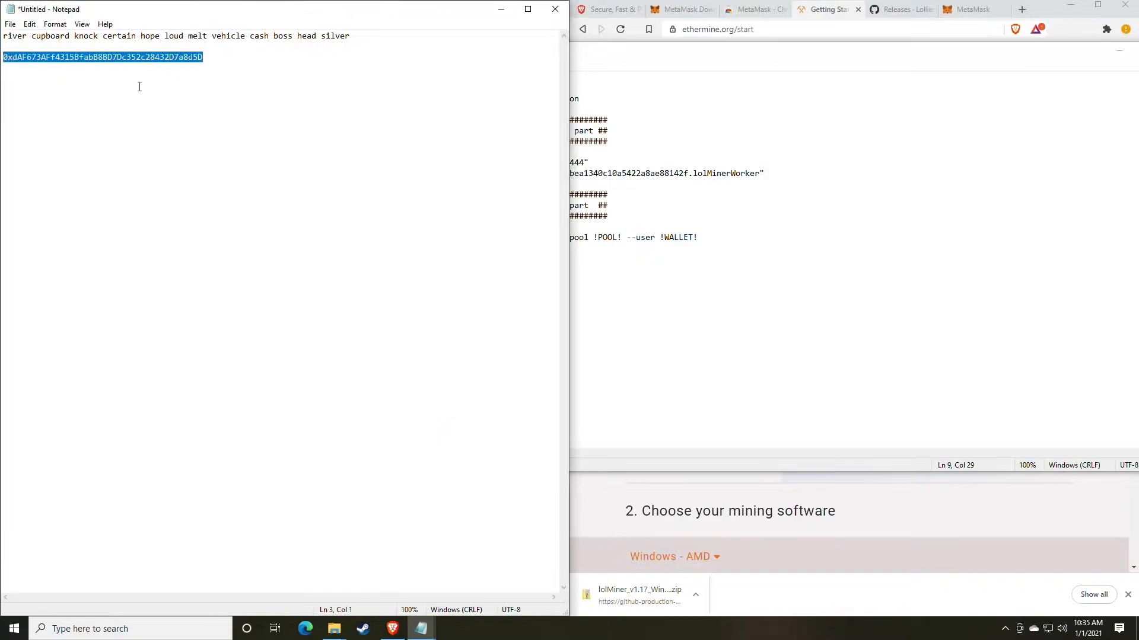
pyautogui.click(851, 252)
pyautogui.moveTo(688, 173); pyautogui.dragTo(490, 173)
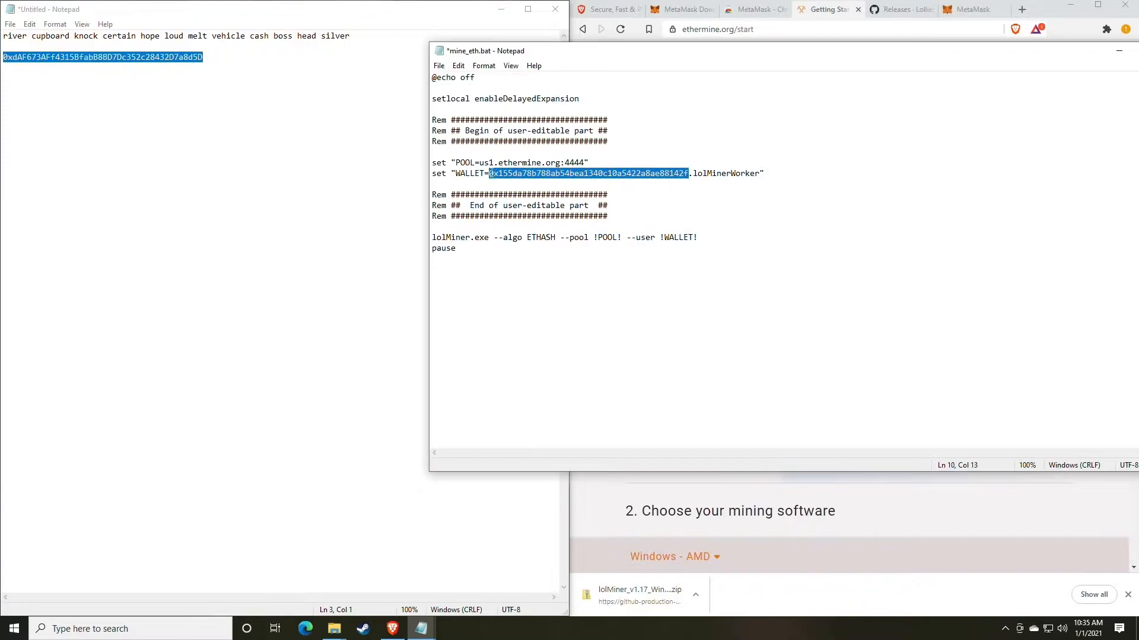
pyautogui.hotkey('ctrl', 'v')
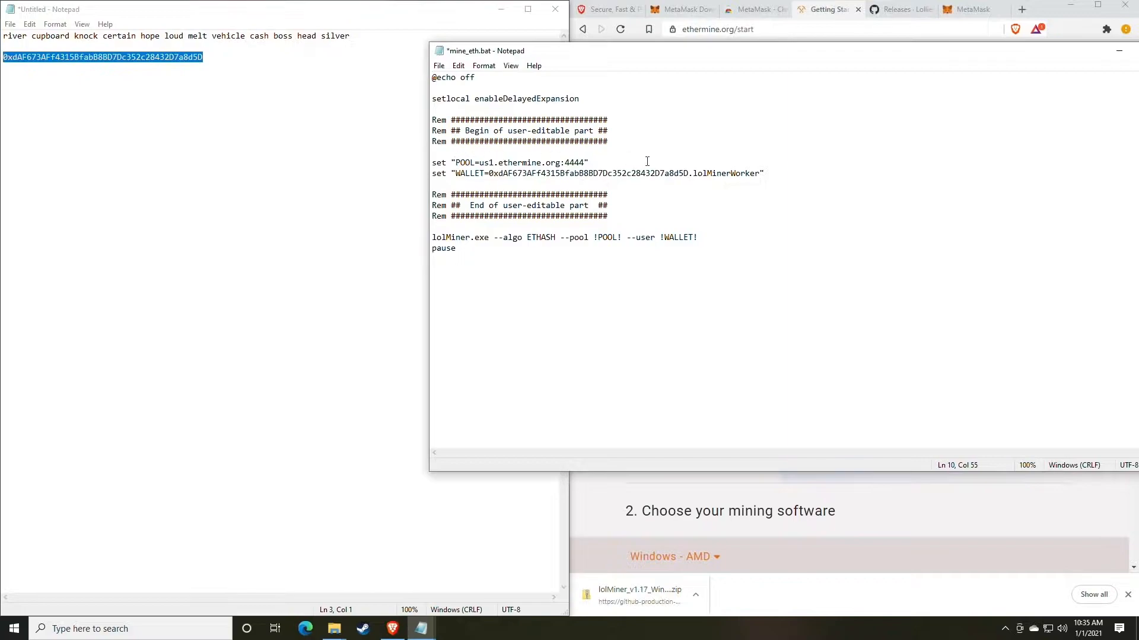
pyautogui.click(439, 66)
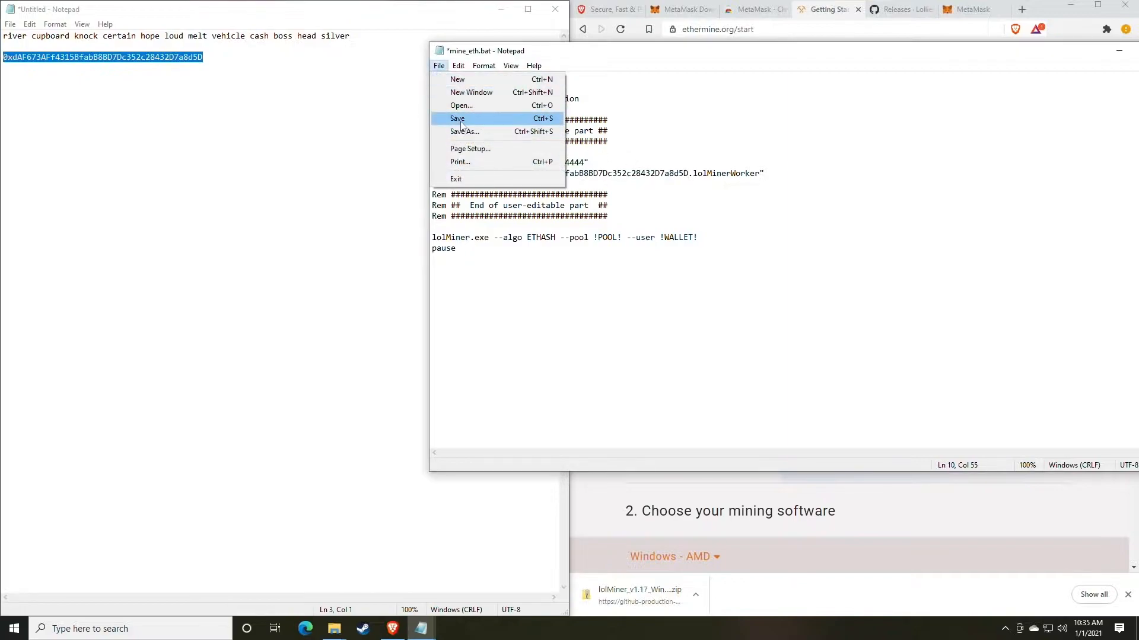
pyautogui.click(462, 120)
# - Return to the lolMiner 1.17 folder window and run mine_eth.bat to start mining
pyautogui.click(364, 452)
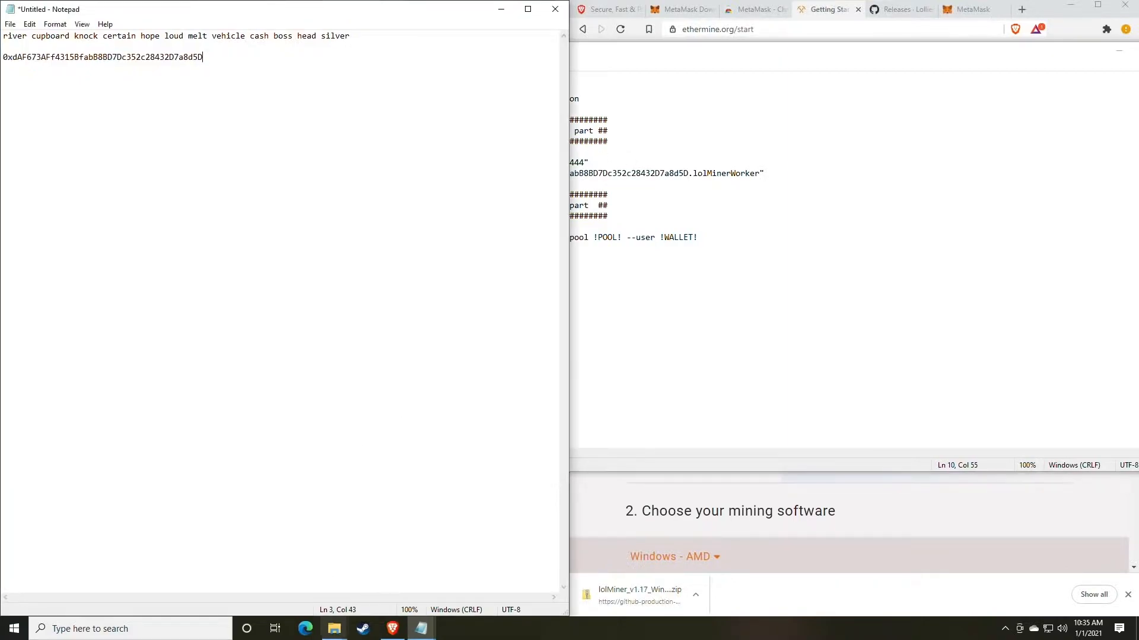
pyautogui.moveTo(334, 629)
pyautogui.click(369, 580)
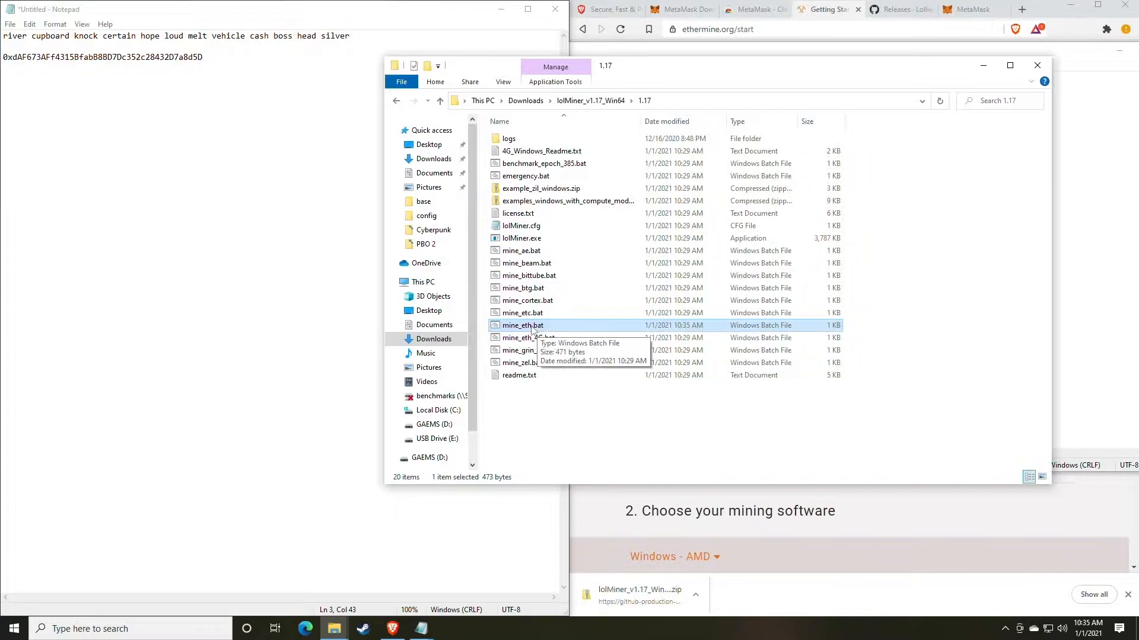
pyautogui.doubleClick(531, 327)
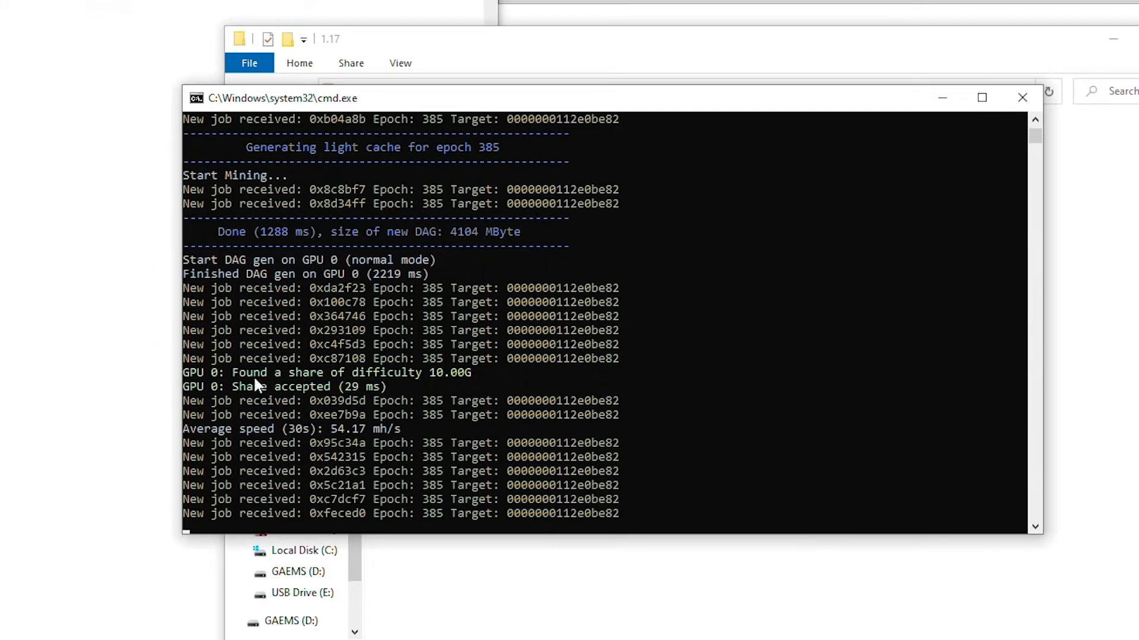
# - Examine the found share, share acceptance and 30-second average speed lines in the miner's console output
pyautogui.moveTo(233, 374); pyautogui.dragTo(470, 378)
pyautogui.click(241, 388)
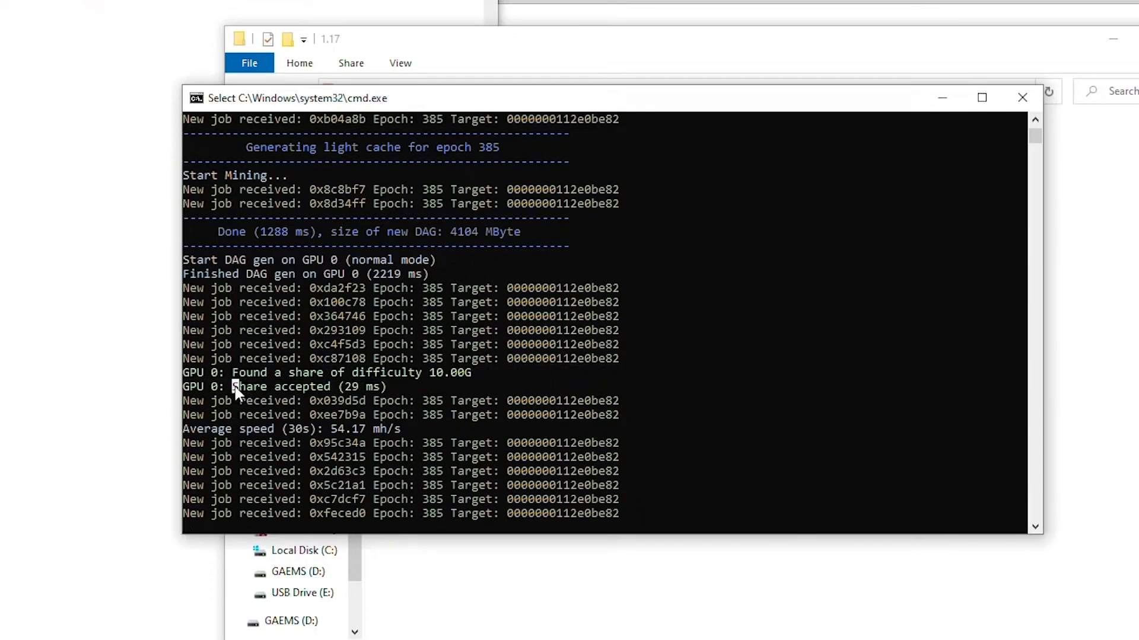
pyautogui.moveTo(236, 392); pyautogui.dragTo(326, 386)
pyautogui.click(348, 387)
pyautogui.click(332, 429)
pyautogui.moveTo(331, 429); pyautogui.dragTo(364, 434)
pyautogui.click(334, 433)
pyautogui.moveTo(331, 432); pyautogui.dragTo(362, 435)
pyautogui.rightClick(360, 429)
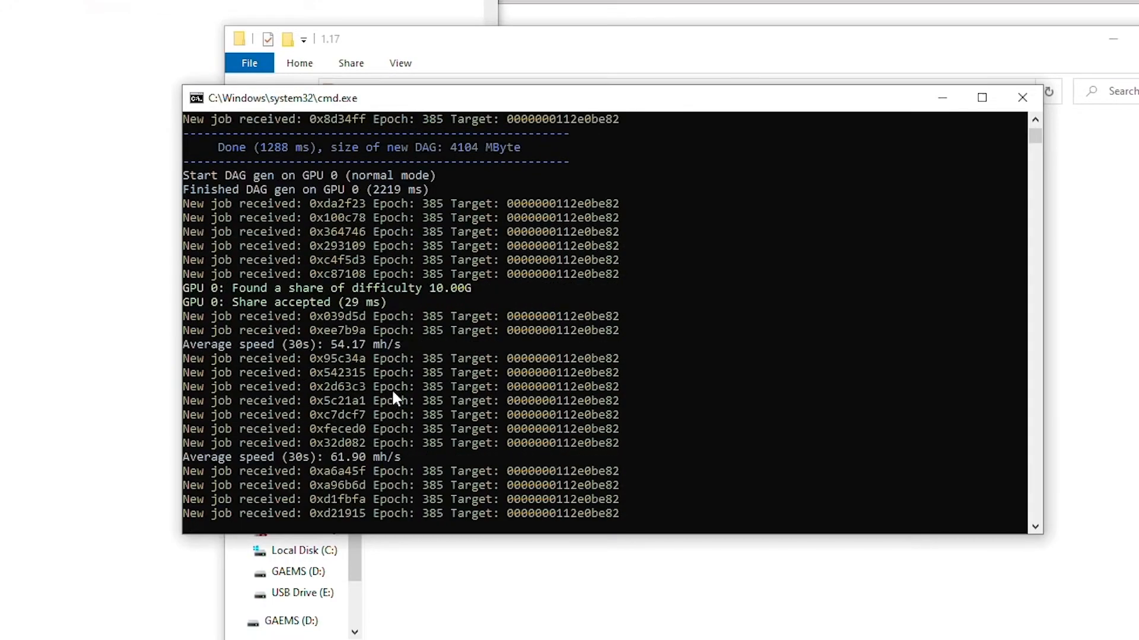
pyautogui.click(320, 471)
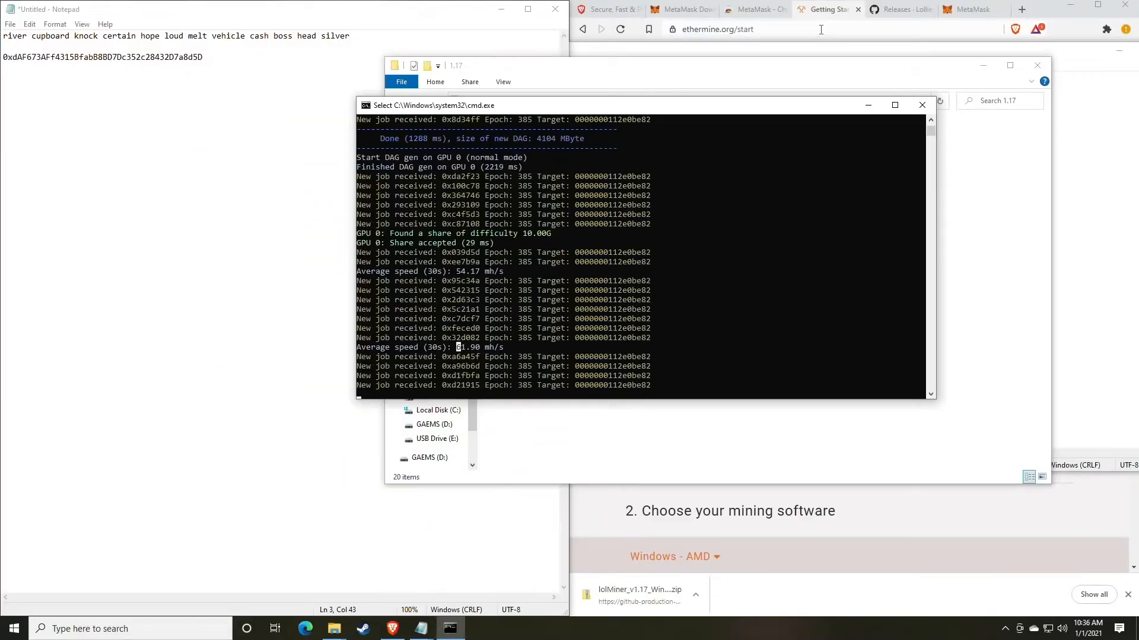
# - Switch to the browser and load whattomine.com in place of the MetaMask page
pyautogui.click(902, 9)
pyautogui.click(973, 9)
pyautogui.click(834, 29)
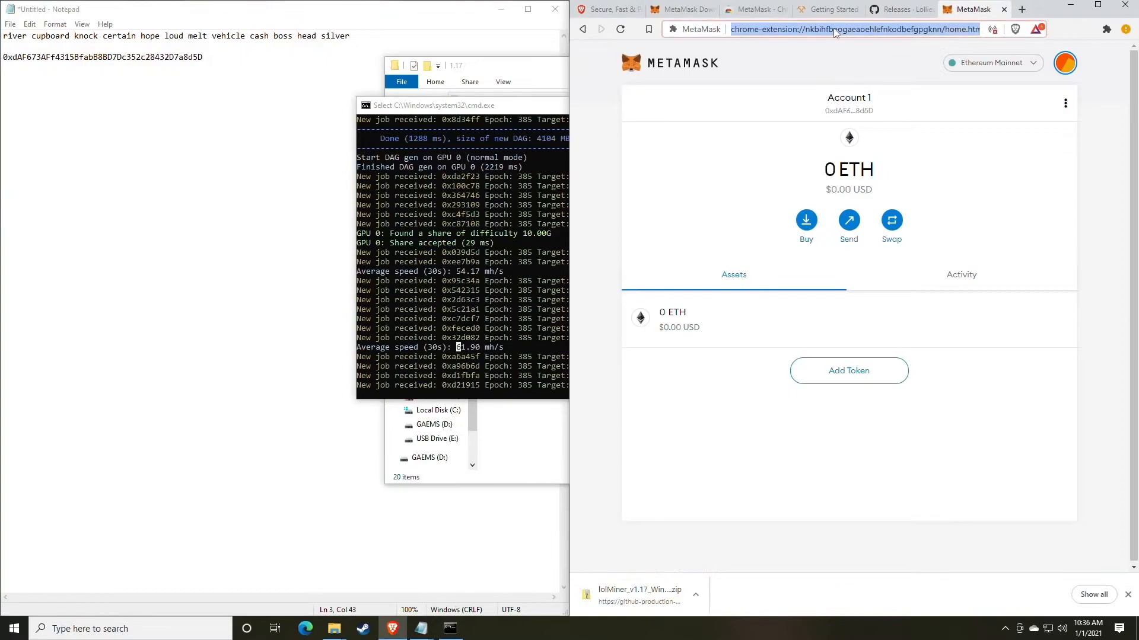
pyautogui.write('what')
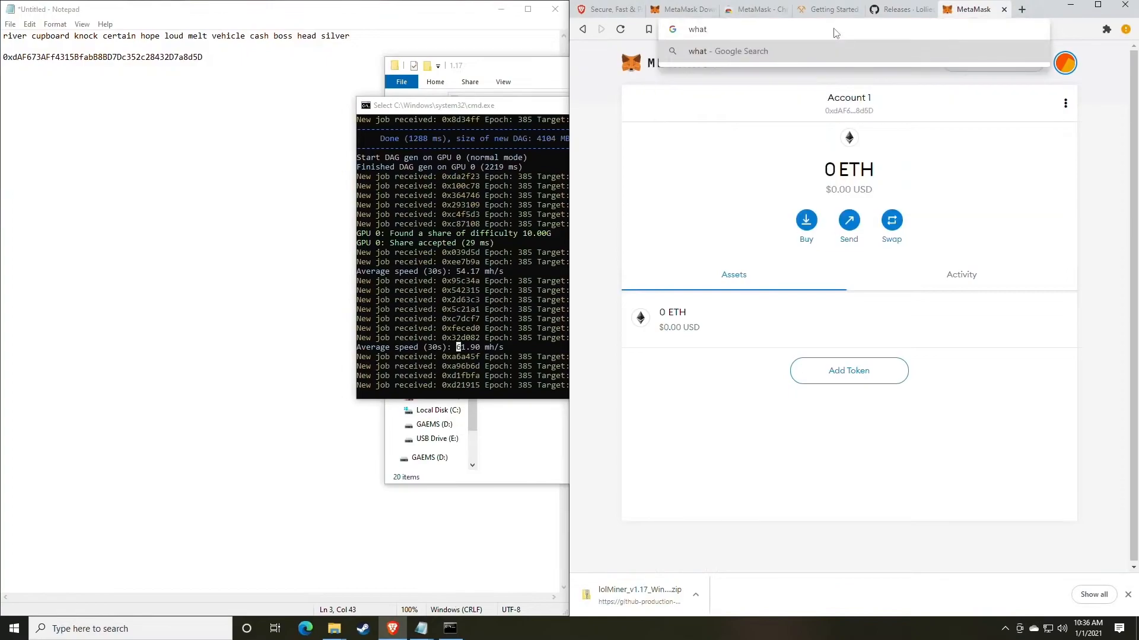
pyautogui.write('tomine.com')
pyautogui.press('Return')
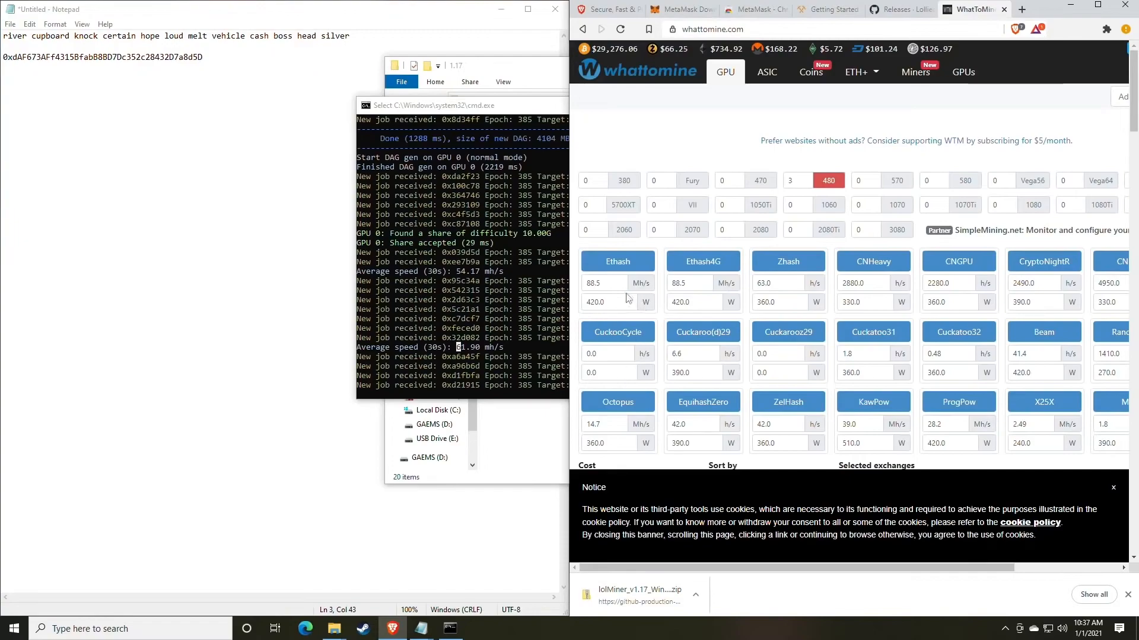
# - Set the Ethash hashrate to 61 Mh/s and clear its power consumption value
pyautogui.doubleClick(617, 286)
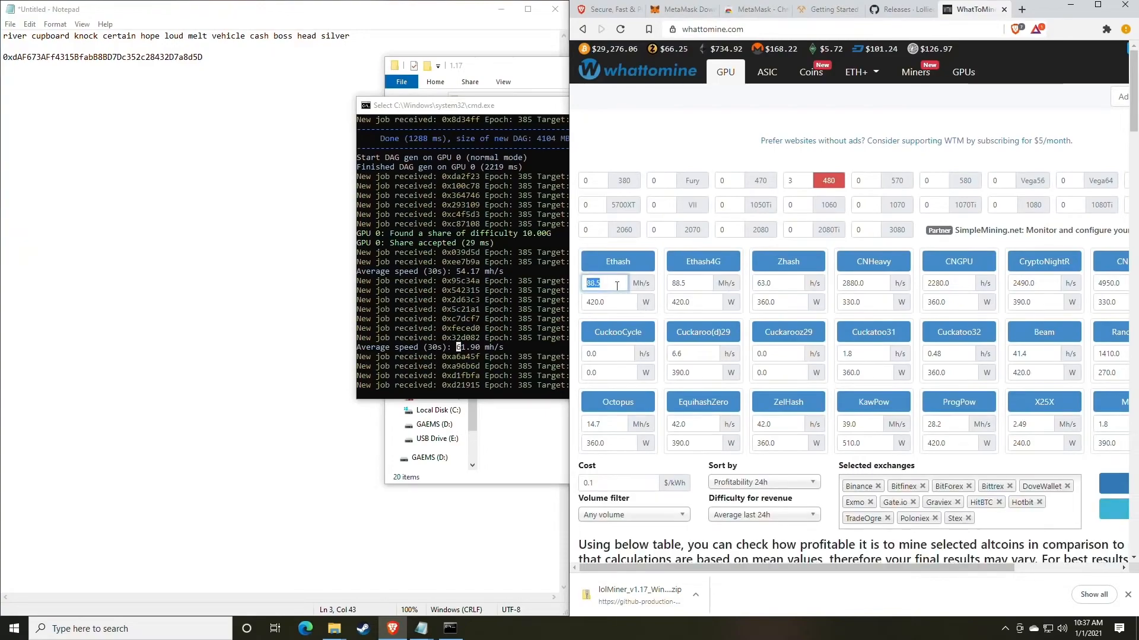
pyautogui.write('61')
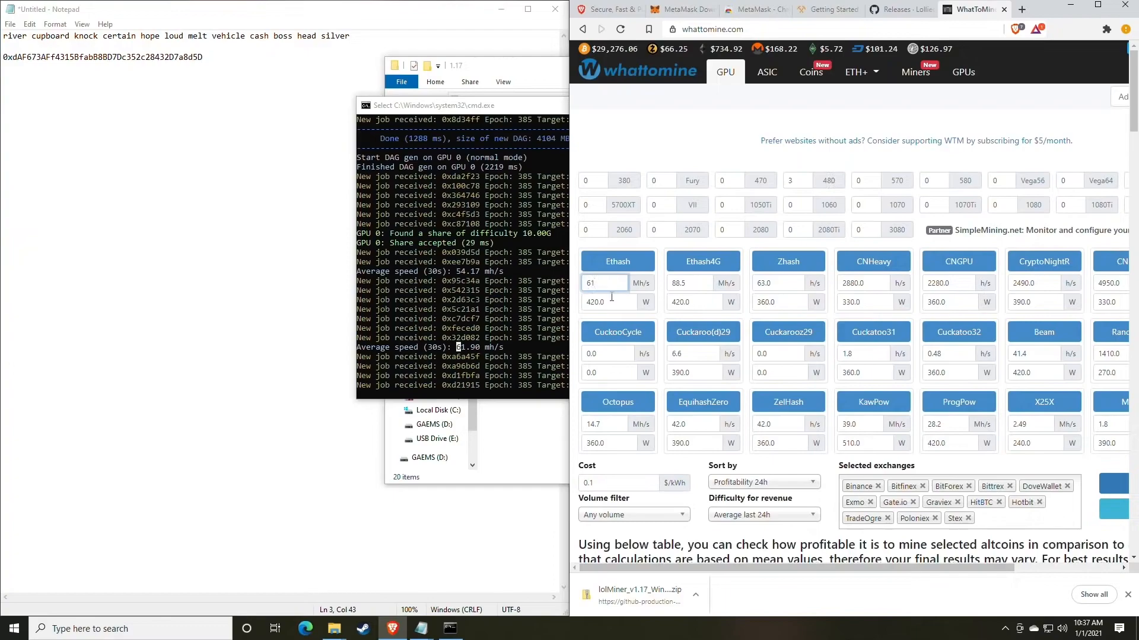
pyautogui.doubleClick(612, 303)
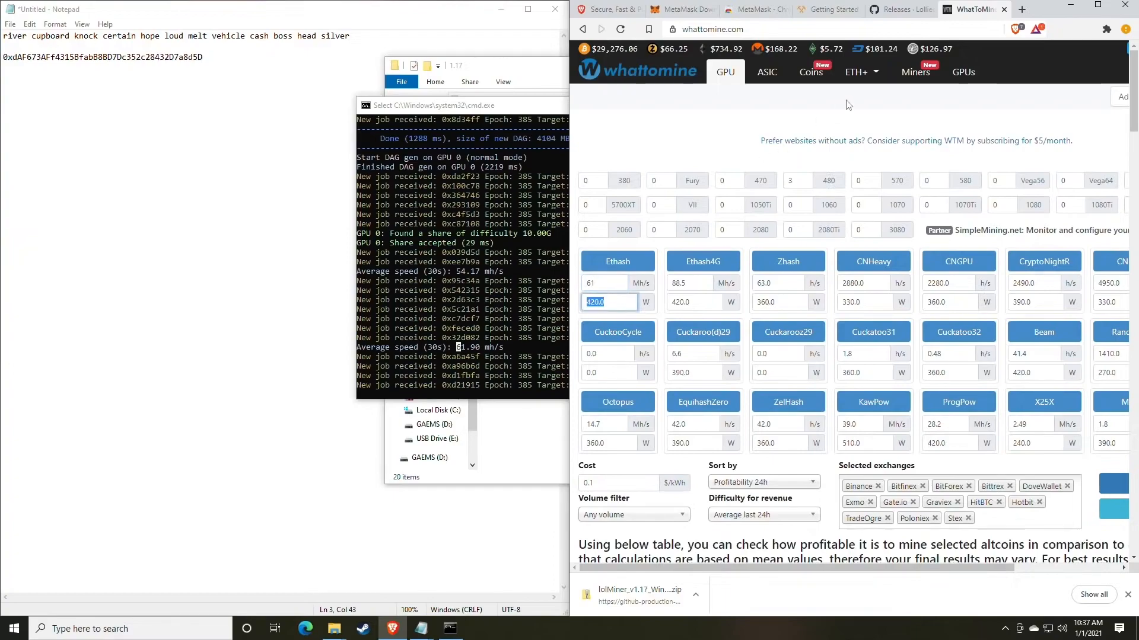
pyautogui.scroll(-3, 682, 273)
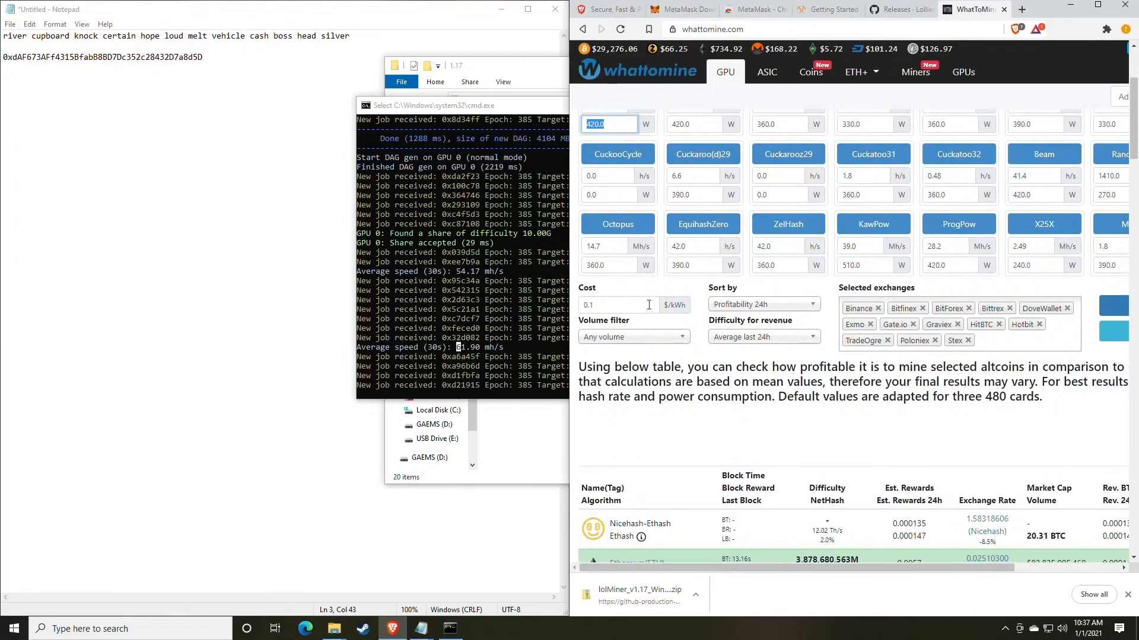
pyautogui.press('BackSpace')
pyautogui.scroll(1, 649, 304)
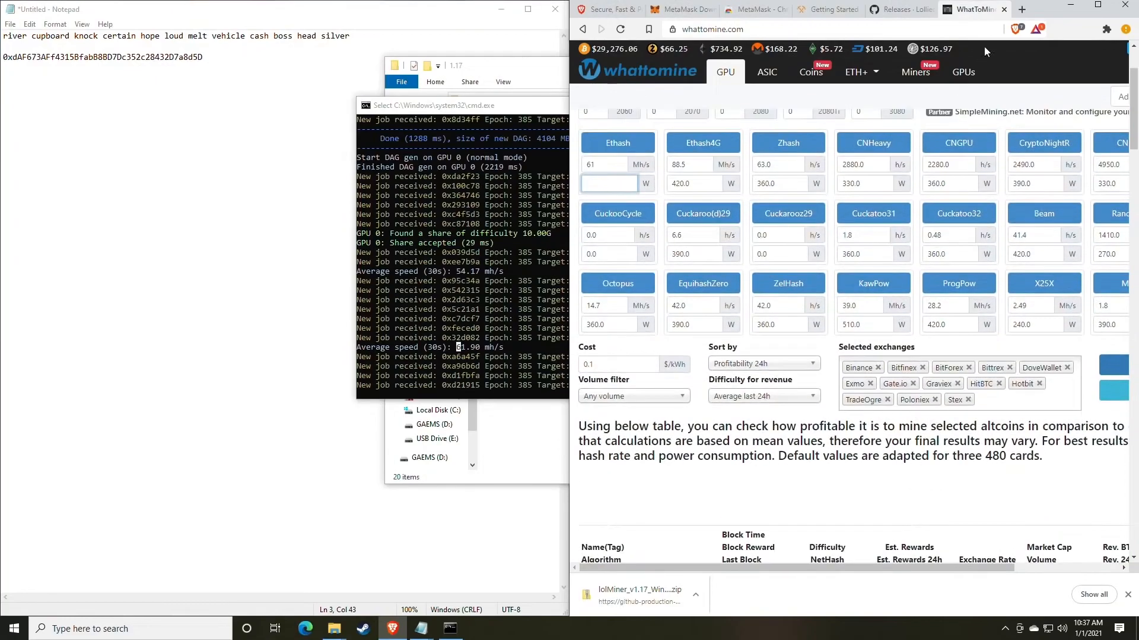
# - Maximize the browser, calculate the mining profitability, and check the daily profit in the Ethereum (ETH) row
pyautogui.click(1097, 9)
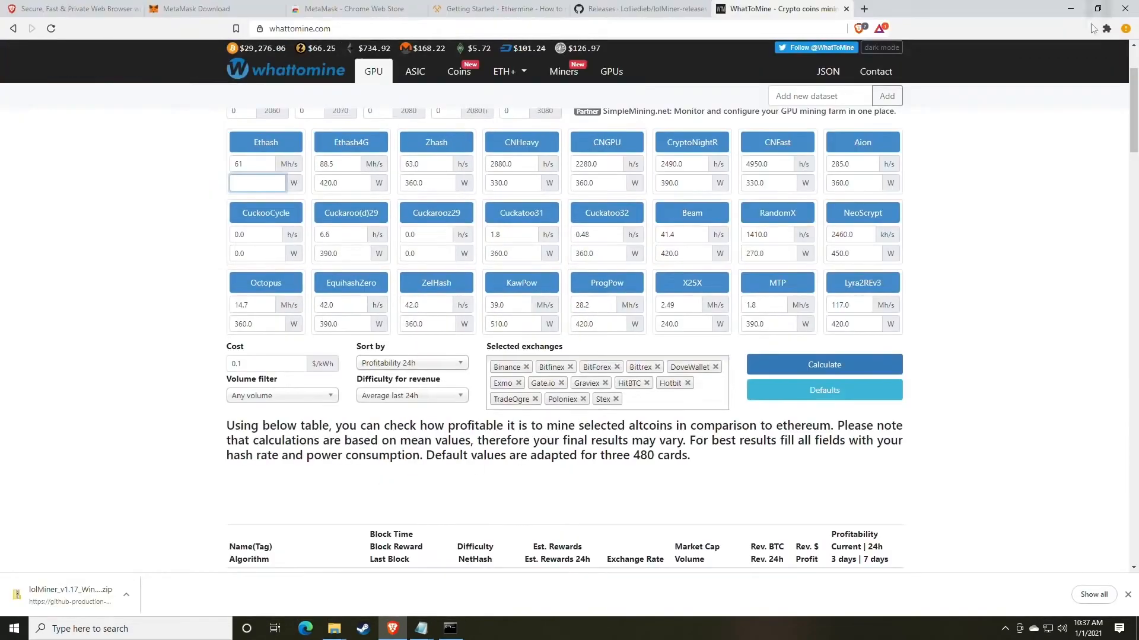
pyautogui.click(807, 366)
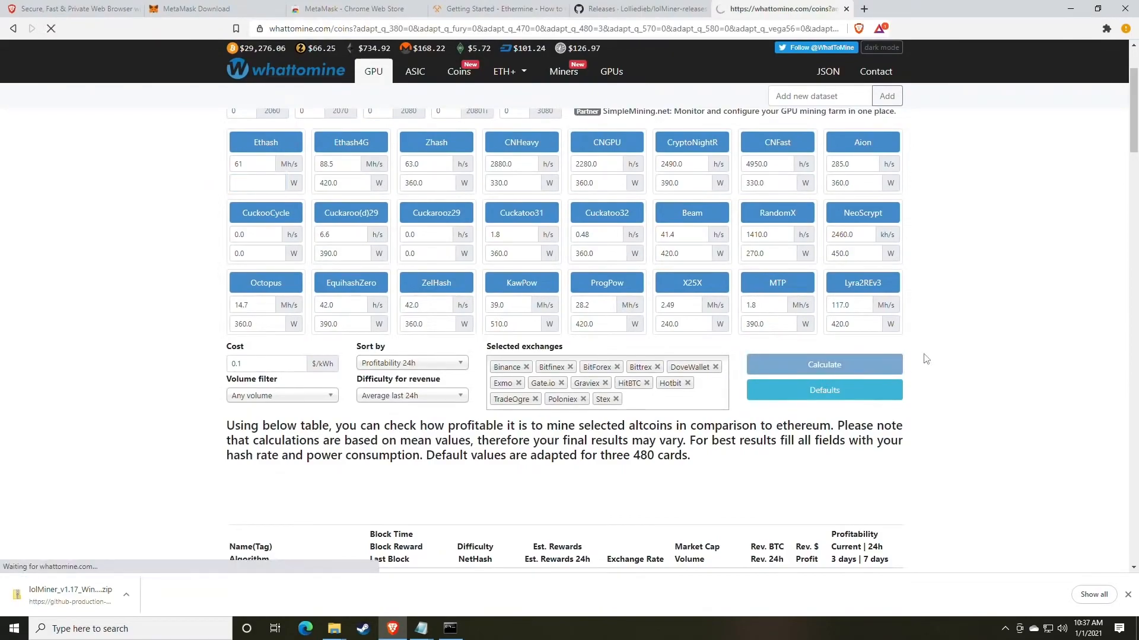
pyautogui.scroll(-6, 926, 359)
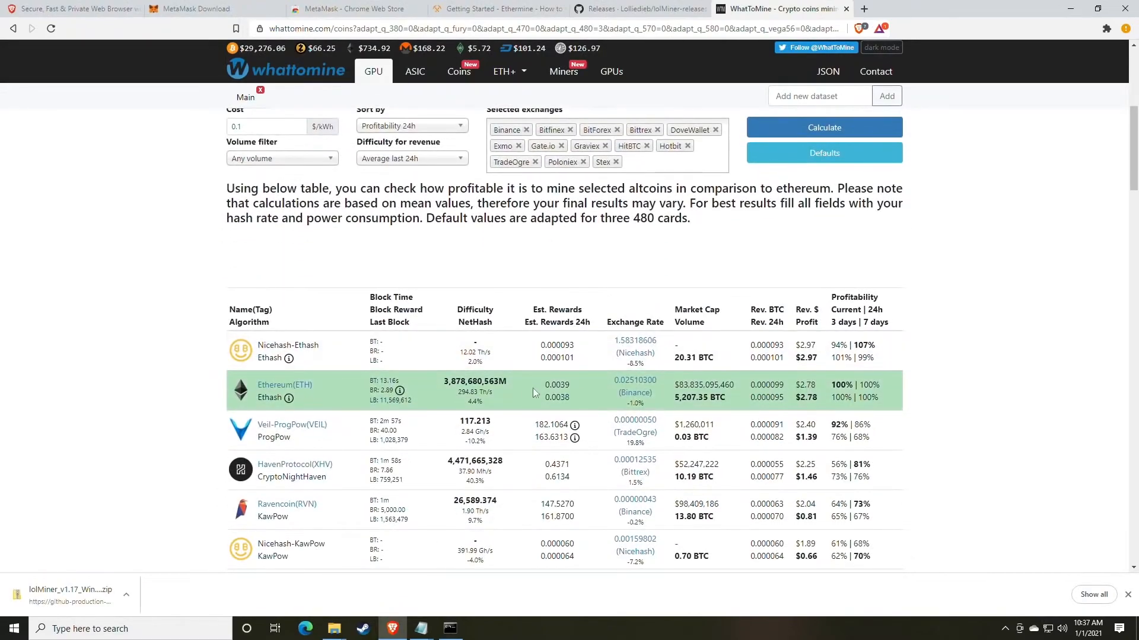
pyautogui.moveTo(818, 403); pyautogui.dragTo(796, 406)
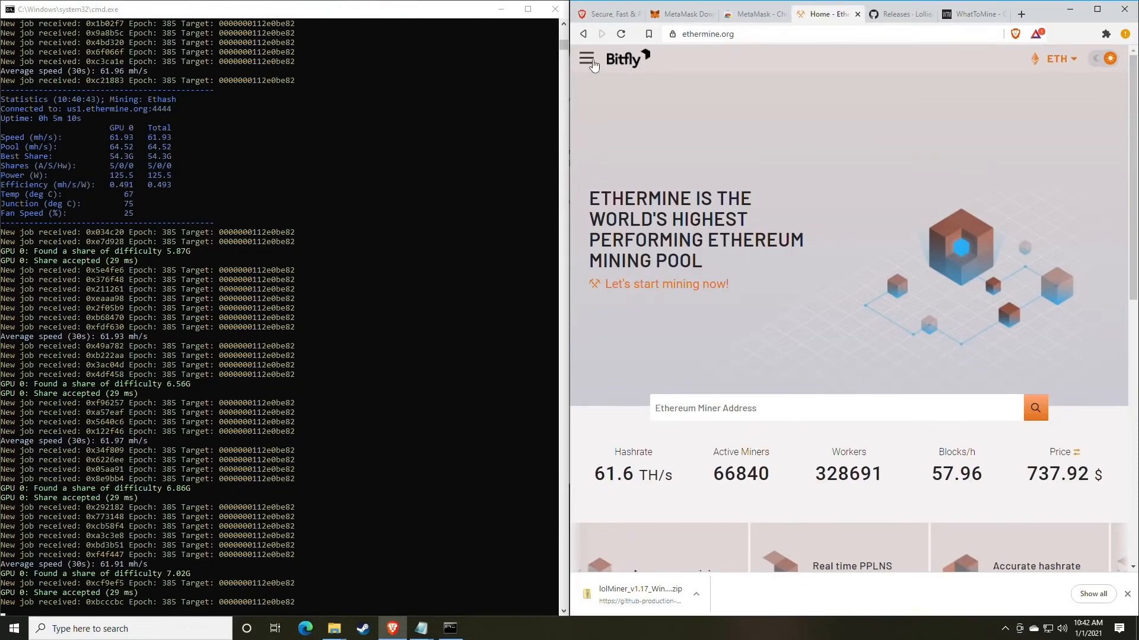
# - Go to the Ethermine home page and locate the Ethereum Miner Address search
pyautogui.click(586, 58)
pyautogui.click(680, 153)
pyautogui.scroll(-2, 742, 179)
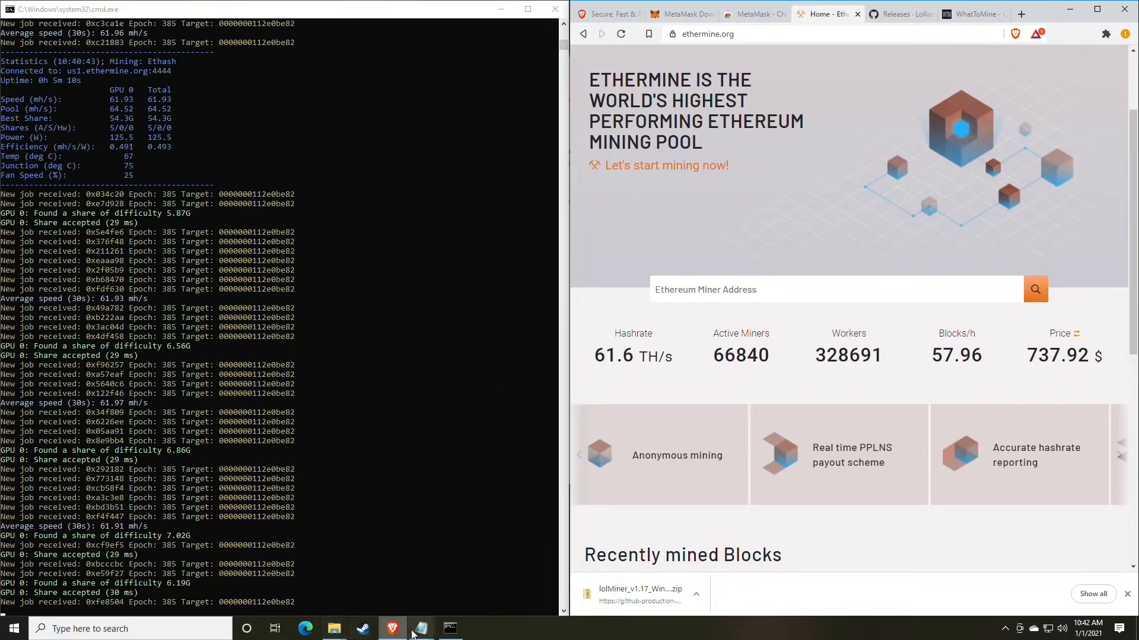
# - Copy the wallet address from mine_eth.bat in Notepad and move its window clear of the Ethermine page
pyautogui.moveTo(420, 633)
pyautogui.click(455, 566)
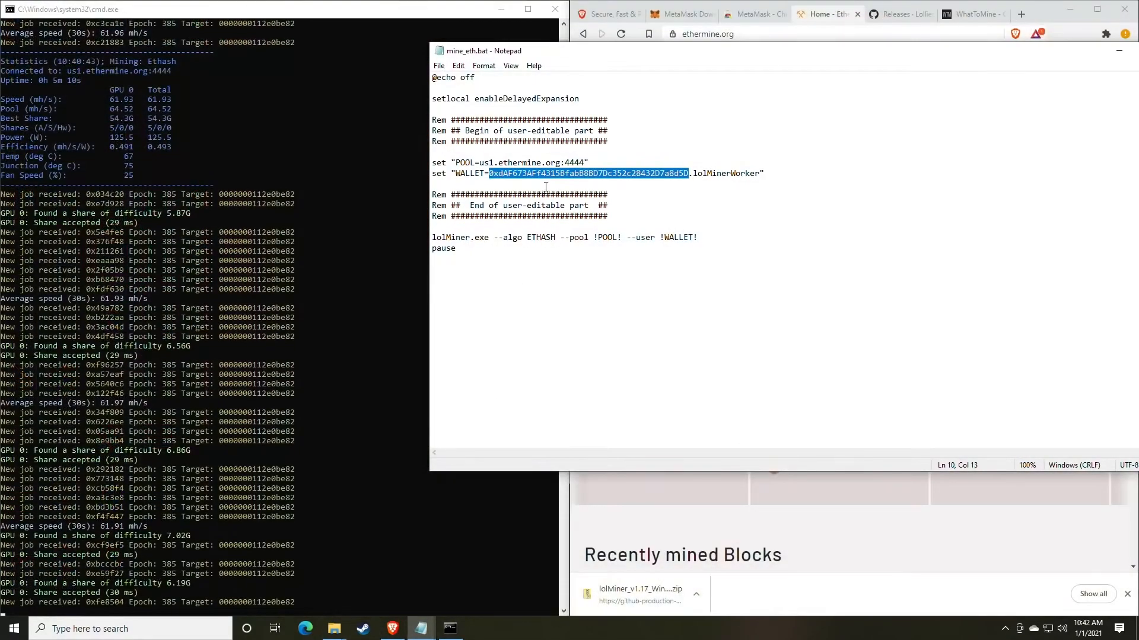
pyautogui.rightClick(548, 177)
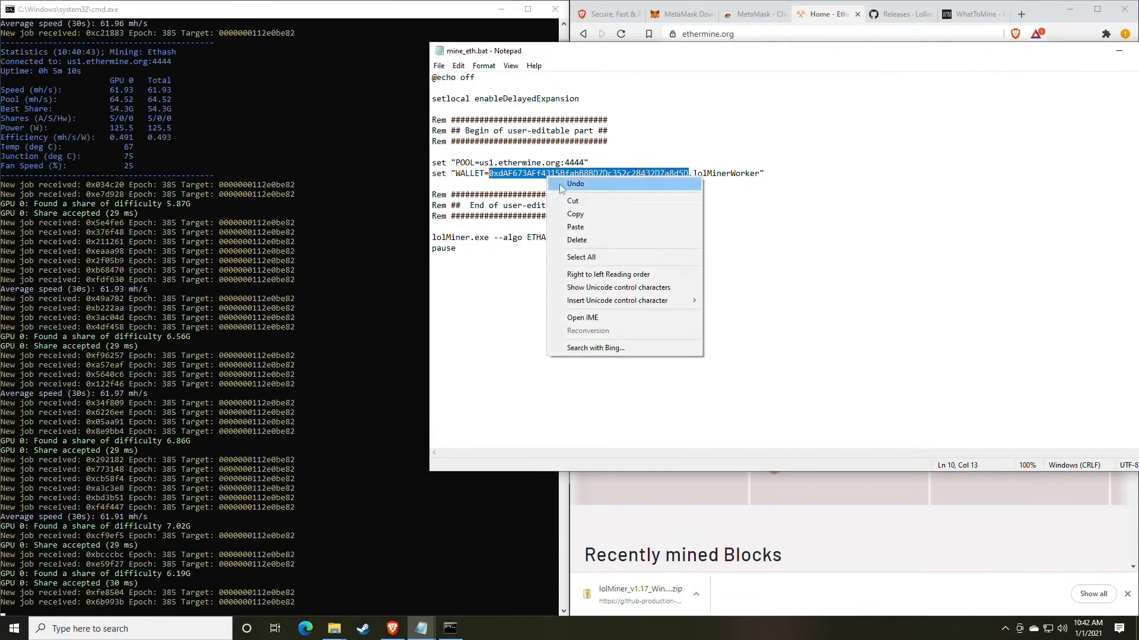
pyautogui.click(575, 215)
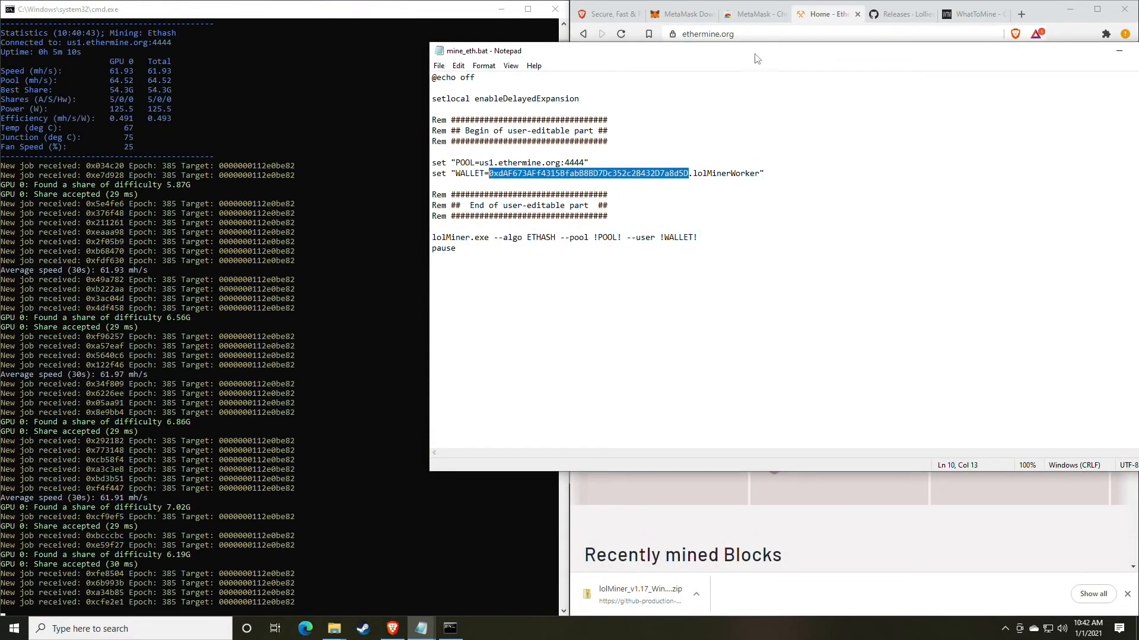
pyautogui.moveTo(758, 59); pyautogui.dragTo(539, 145)
# - Paste the wallet address into Ethermine's miner address search and open the matching miner dashboard
pyautogui.click(831, 89)
pyautogui.click(749, 290)
pyautogui.rightClick(725, 292)
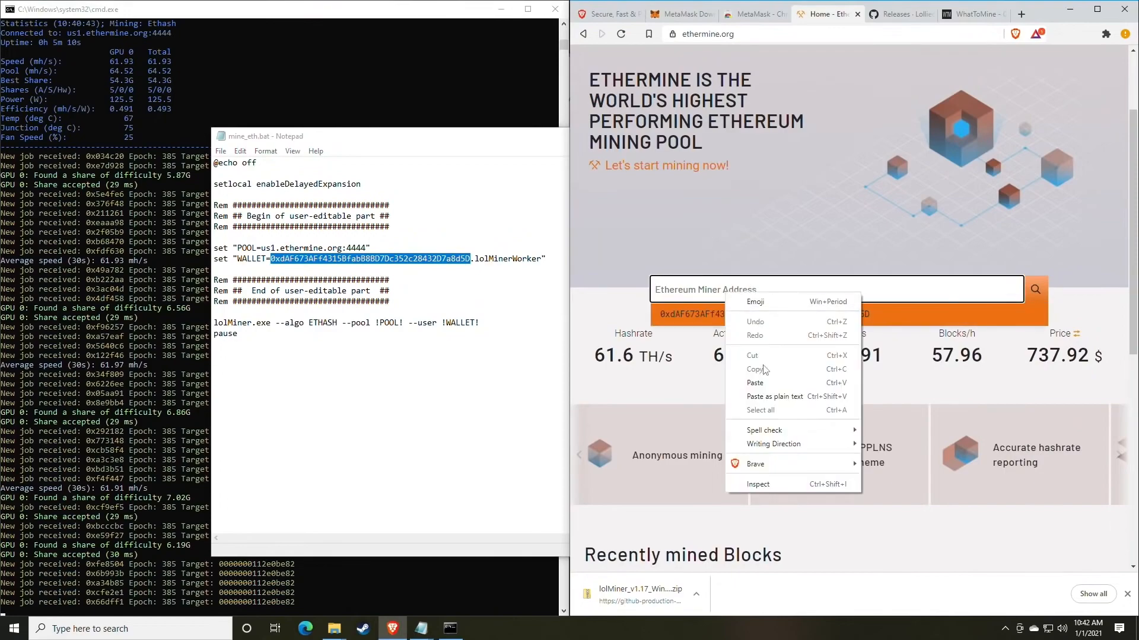
pyautogui.click(758, 383)
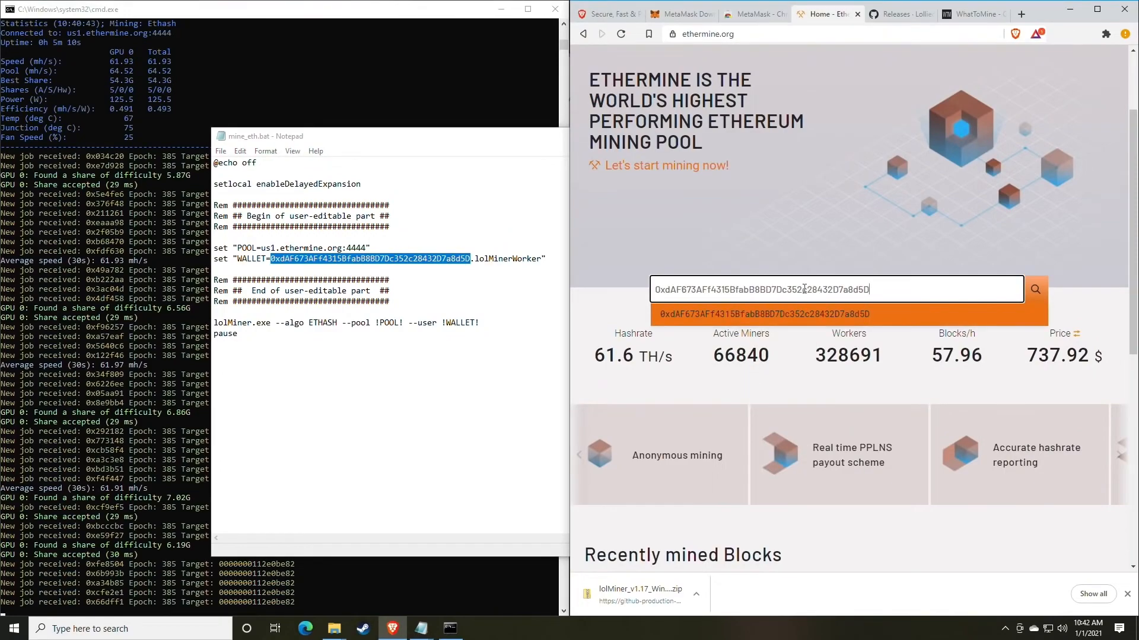
pyautogui.click(1034, 291)
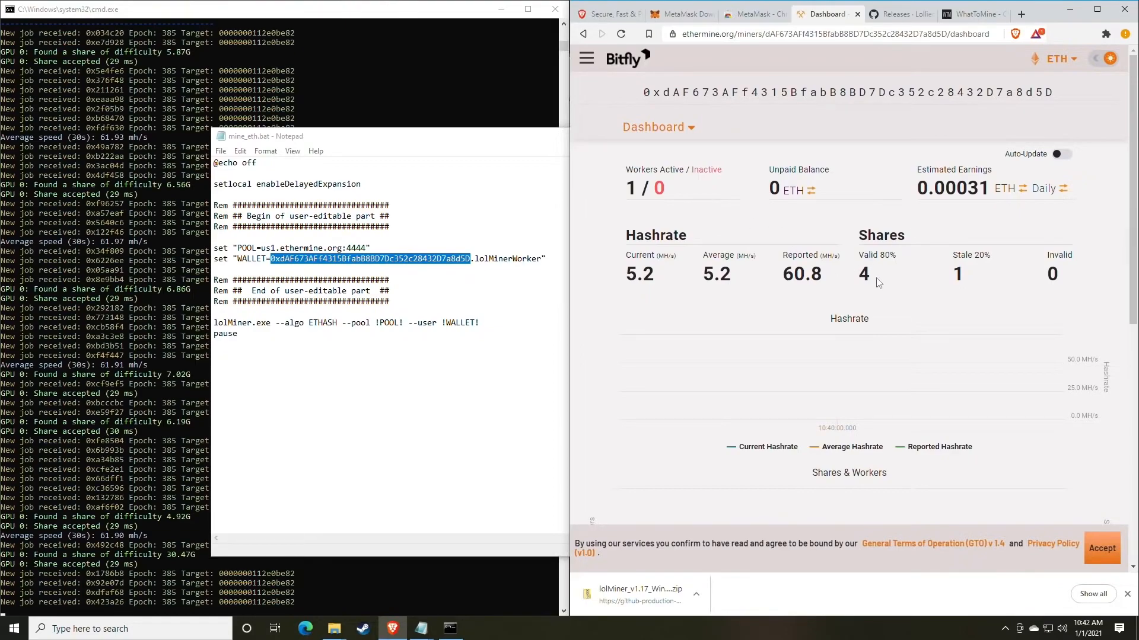
# - Examine the reported and current hashrates and the active and inactive worker figures on the miner dashboard
pyautogui.moveTo(826, 281); pyautogui.dragTo(779, 280)
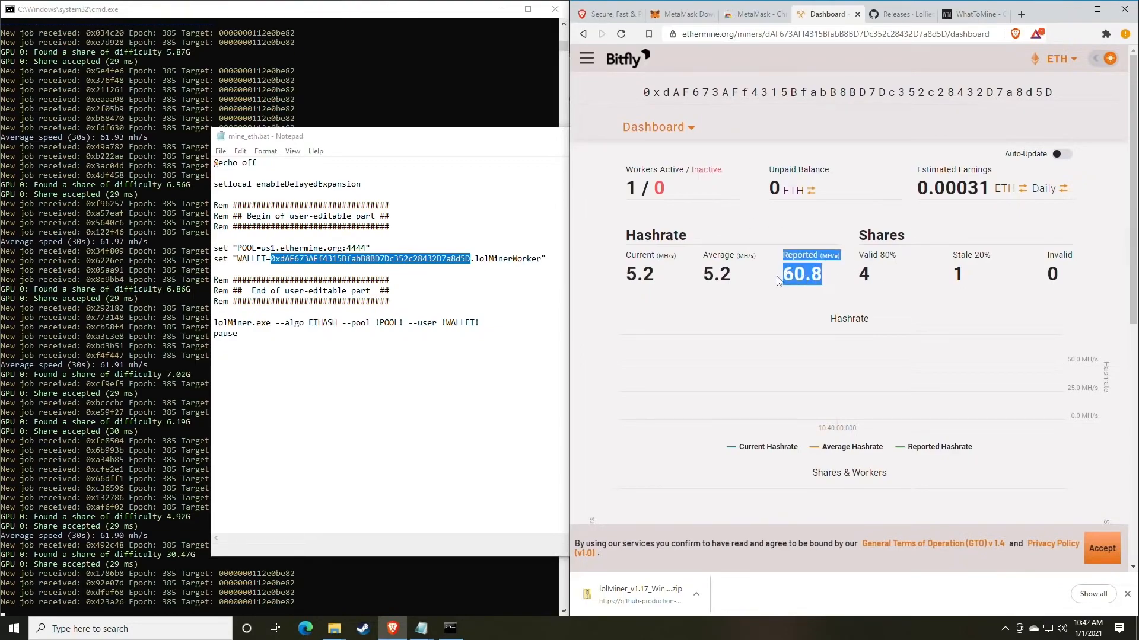
pyautogui.click(780, 280)
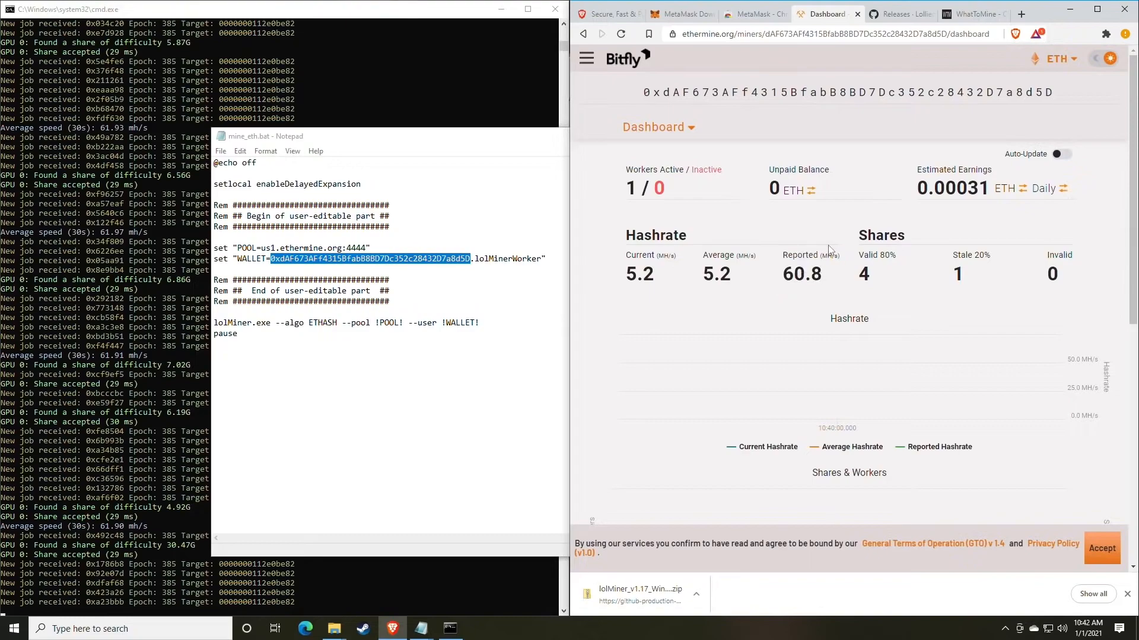
pyautogui.scroll(-1, 771, 255)
pyautogui.moveTo(657, 214); pyautogui.dragTo(639, 216)
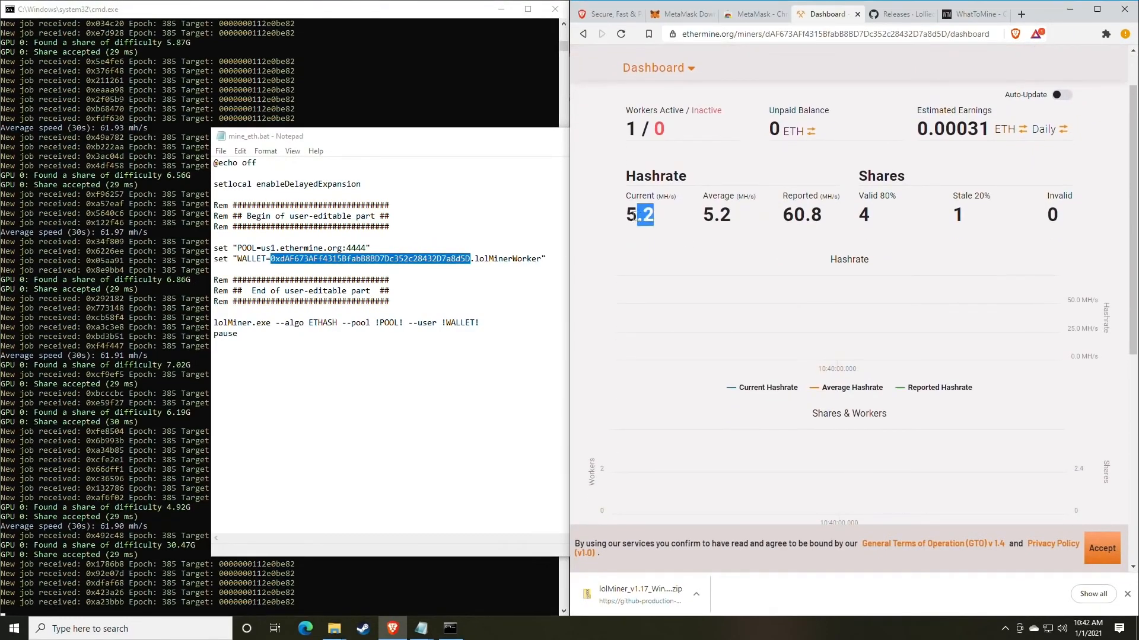
pyautogui.click(684, 222)
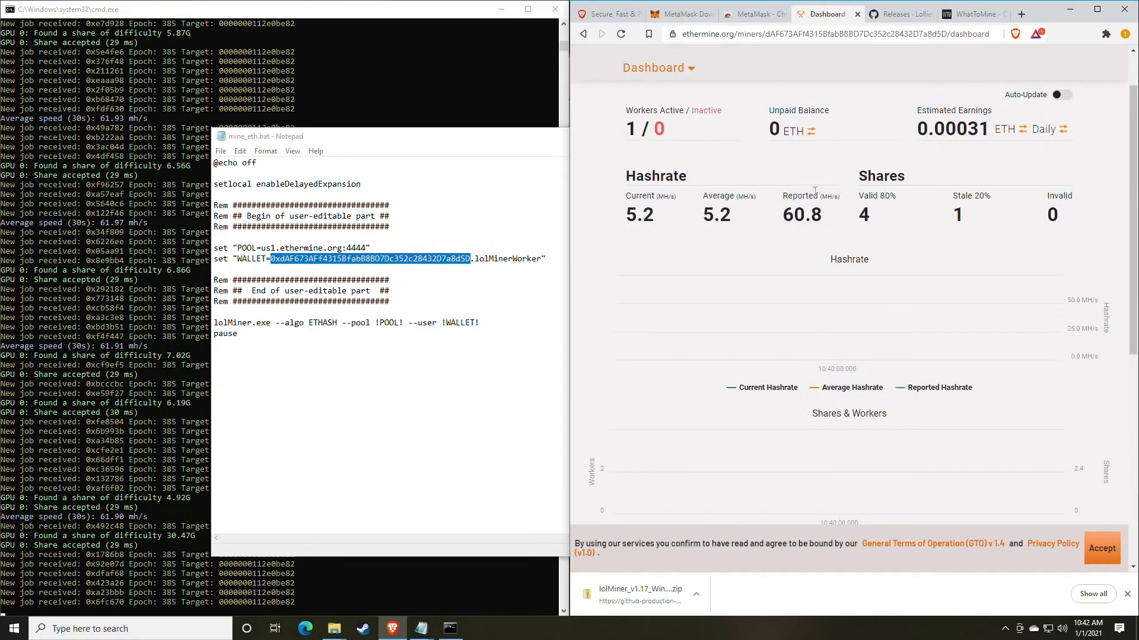
pyautogui.moveTo(628, 116); pyautogui.dragTo(668, 128)
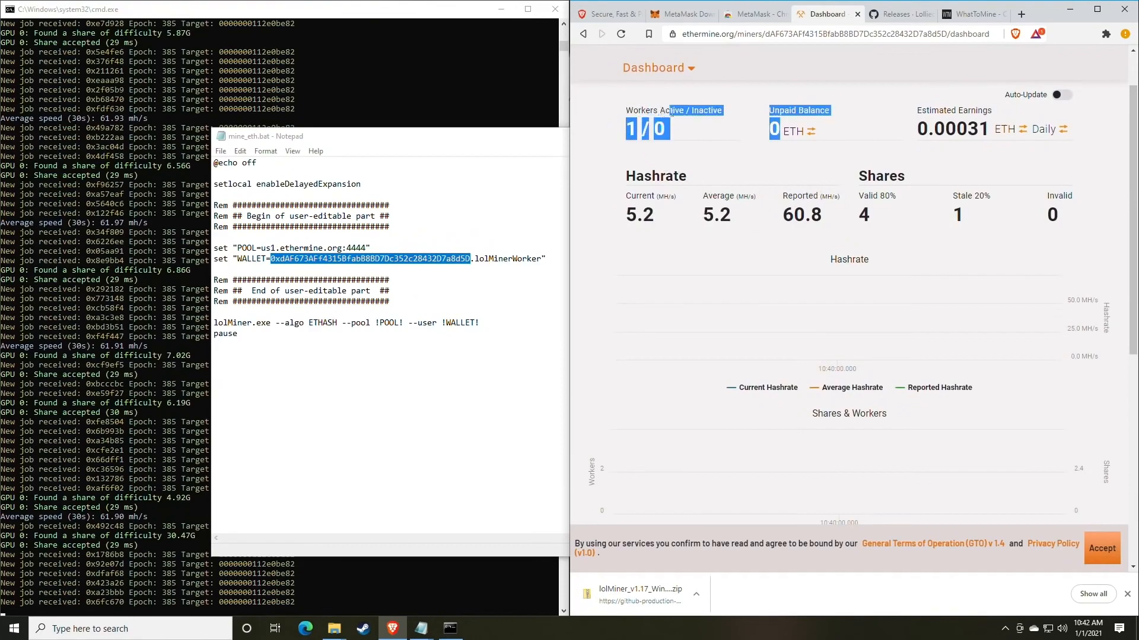
pyautogui.click(667, 129)
pyautogui.doubleClick(658, 128)
pyautogui.click(674, 135)
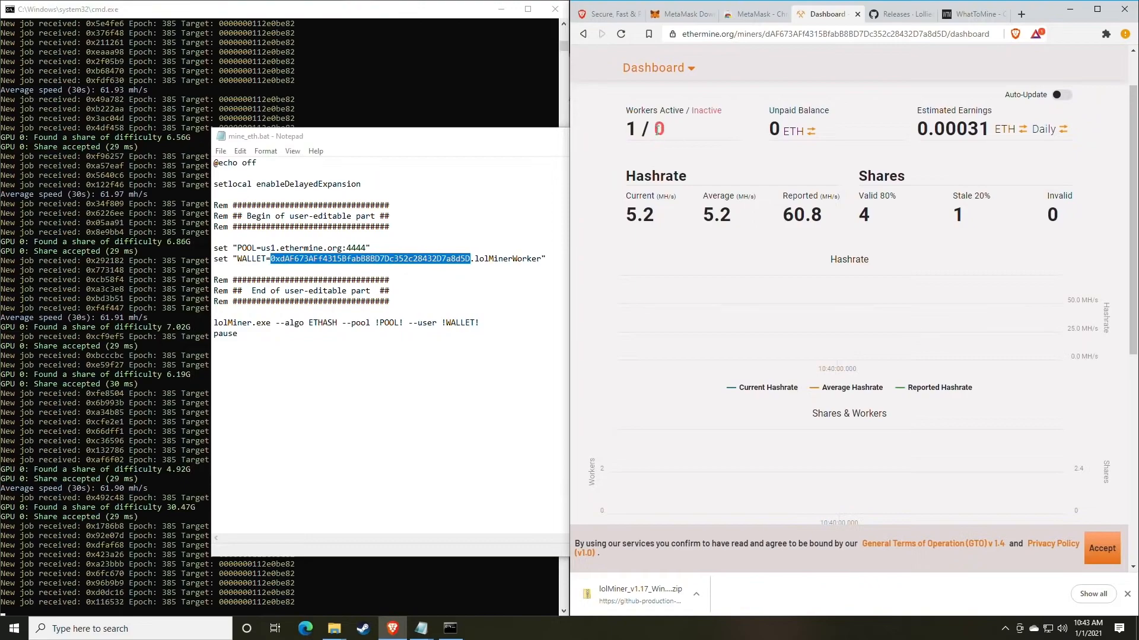
# - Show the miner dashboard's estimated earnings as a monthly amount in USD and examine the figure
pyautogui.moveTo(655, 130); pyautogui.dragTo(676, 135)
pyautogui.click(692, 138)
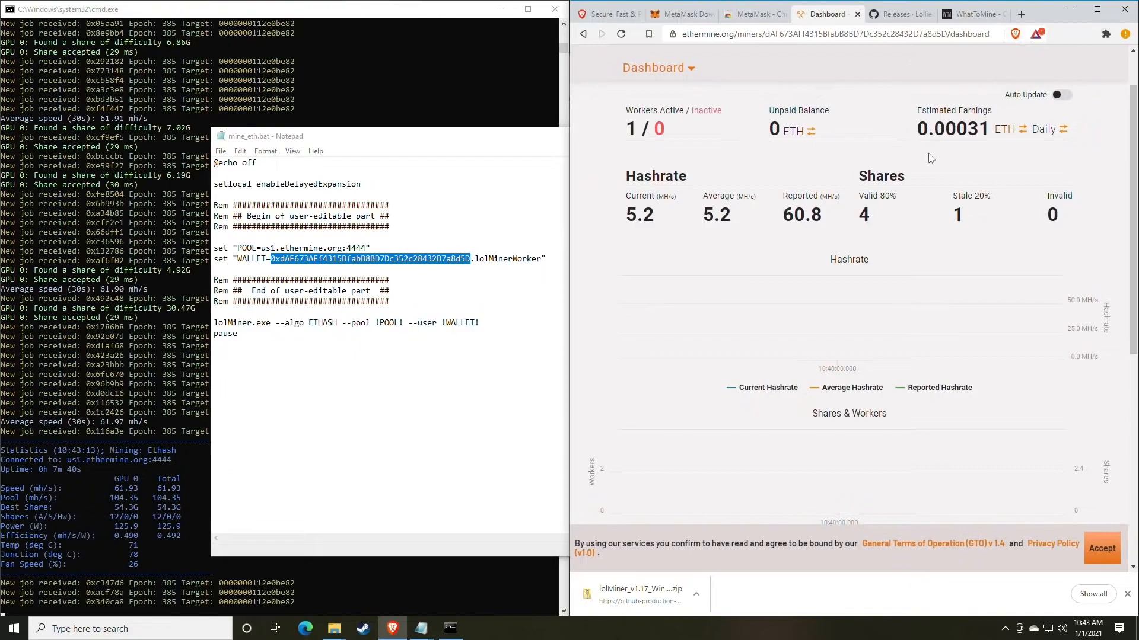
pyautogui.scroll(1, 905, 176)
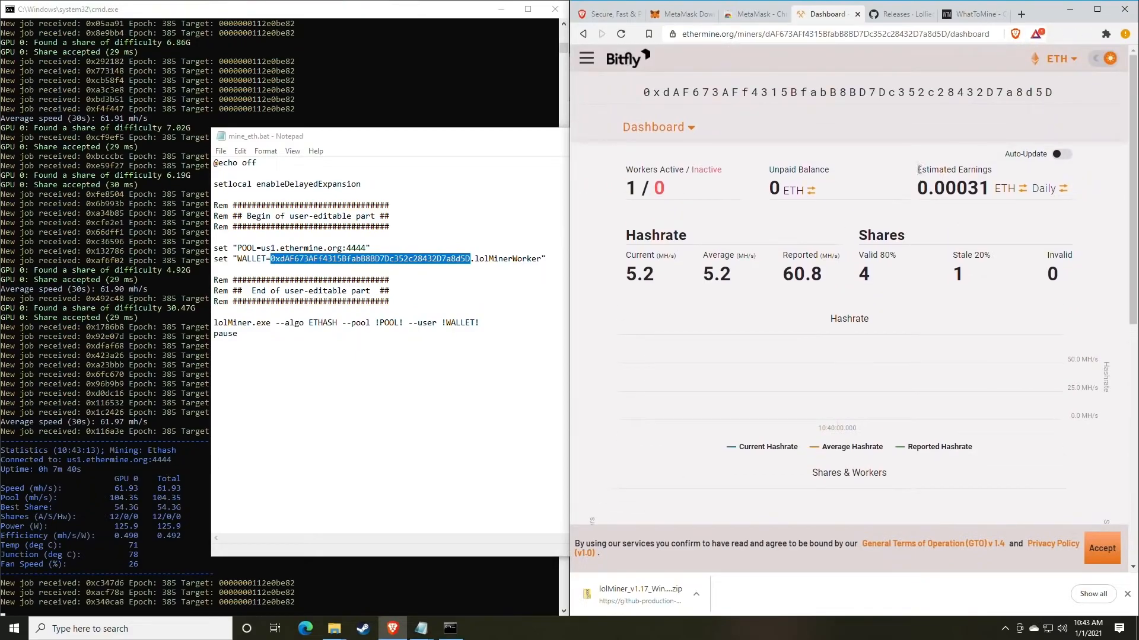
pyautogui.moveTo(919, 170); pyautogui.dragTo(991, 170)
pyautogui.click(976, 190)
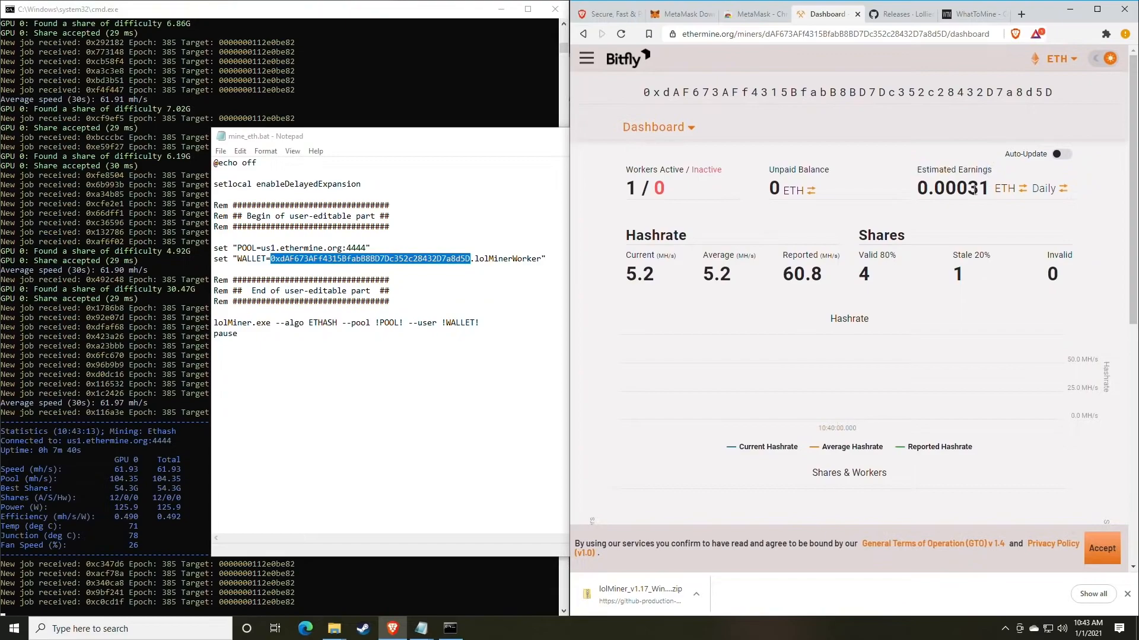
pyautogui.click(1047, 197)
pyautogui.click(1046, 196)
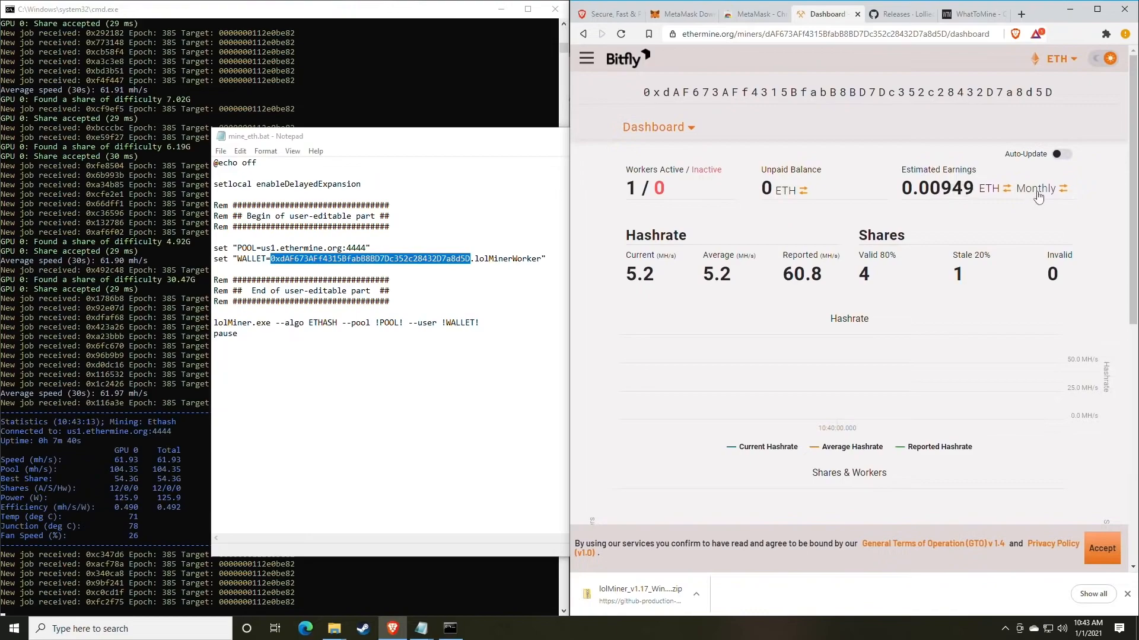
pyautogui.click(995, 194)
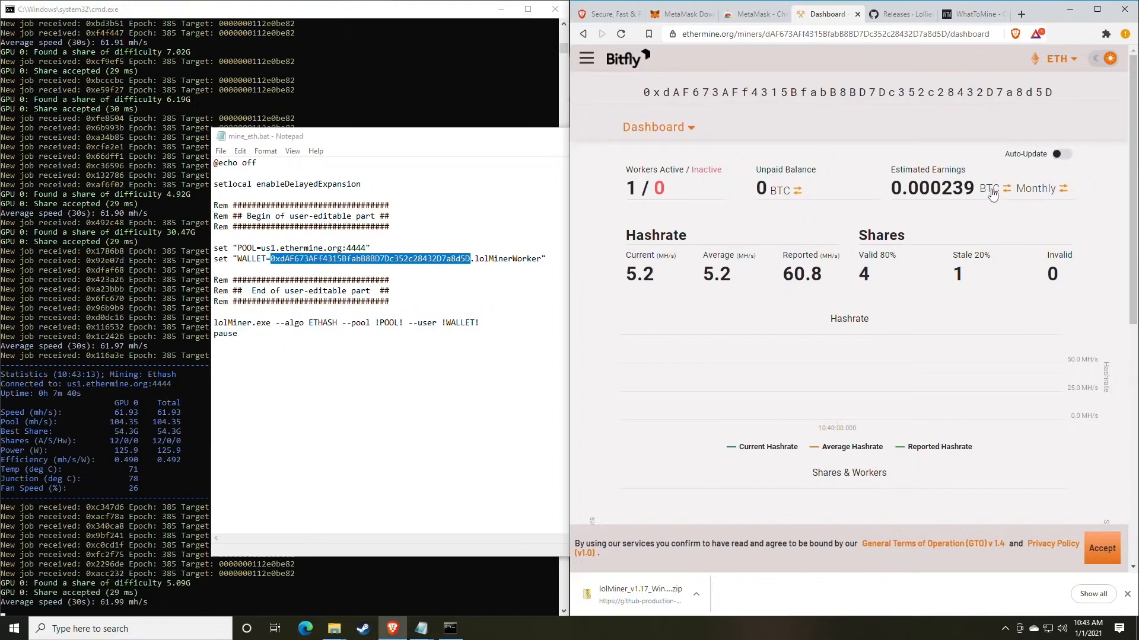
pyautogui.click(992, 192)
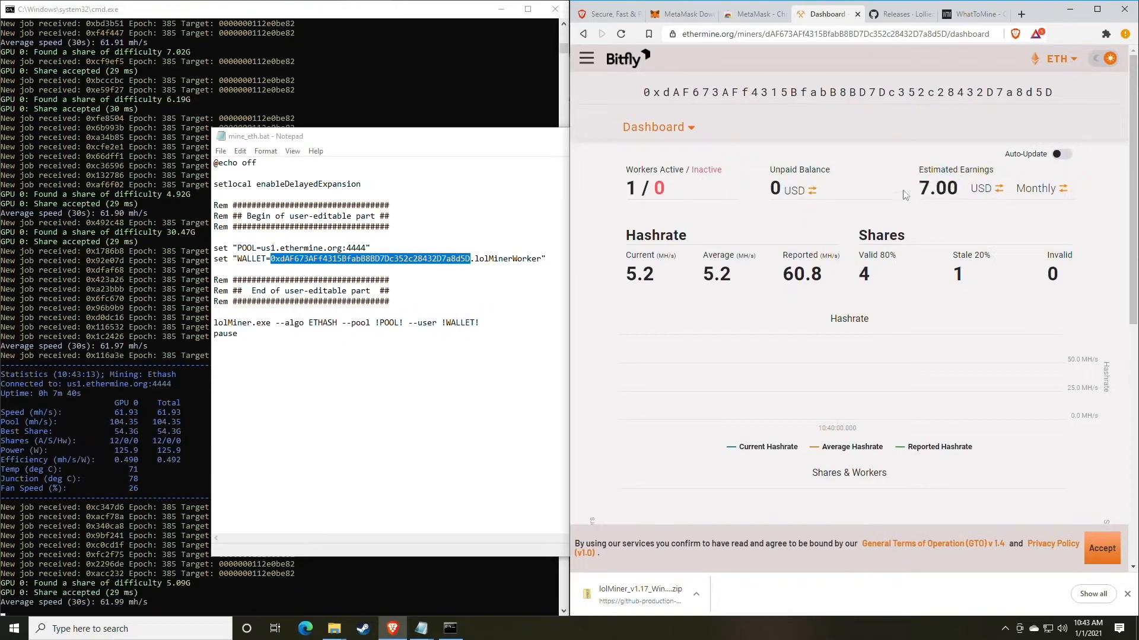
pyautogui.moveTo(919, 170); pyautogui.dragTo(995, 172)
pyautogui.click(986, 197)
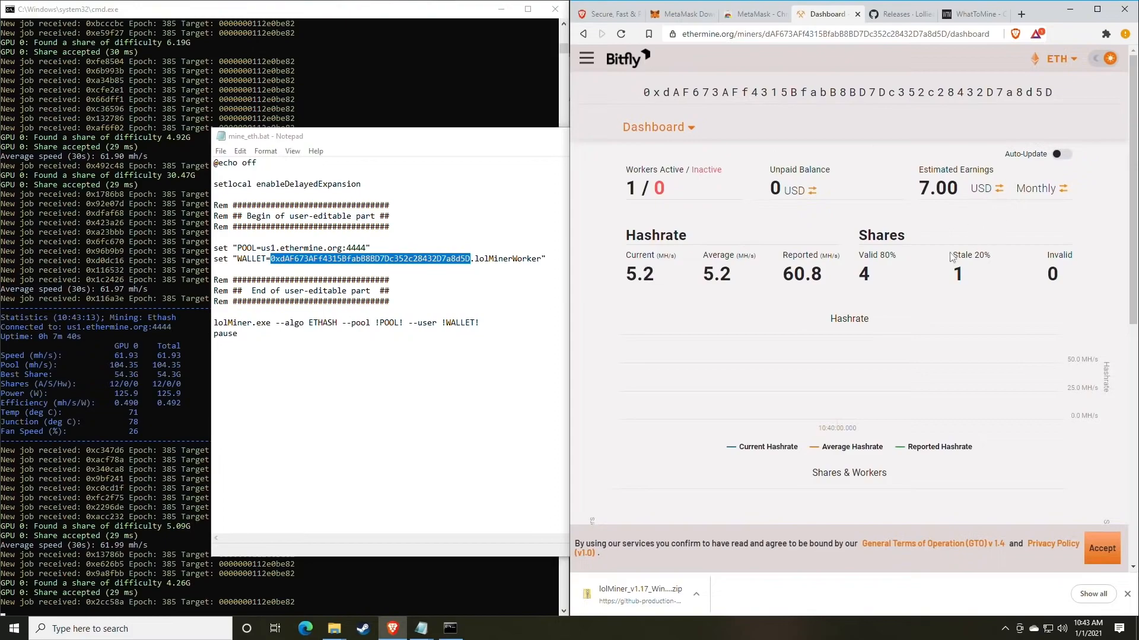
# - Examine the Hashrate chart, the Shares & Workers chart and the Active Workers table on the miner dashboard
pyautogui.moveTo(941, 285); pyautogui.dragTo(781, 268)
pyautogui.click(781, 268)
pyautogui.scroll(-2, 779, 245)
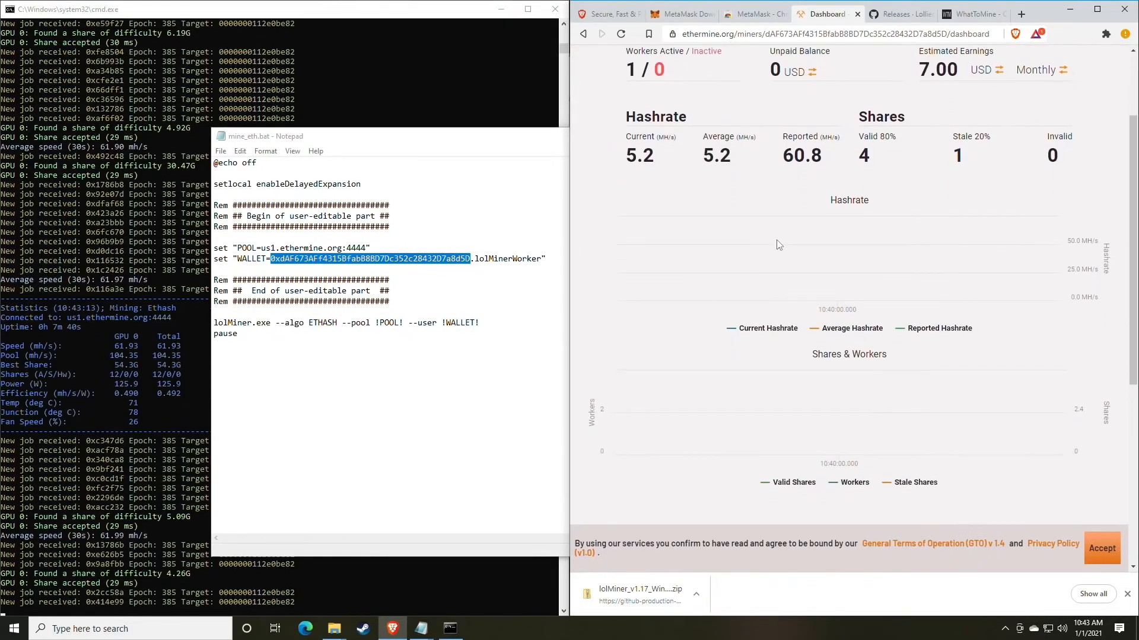
pyautogui.scroll(2, 775, 242)
pyautogui.scroll(-2, 773, 242)
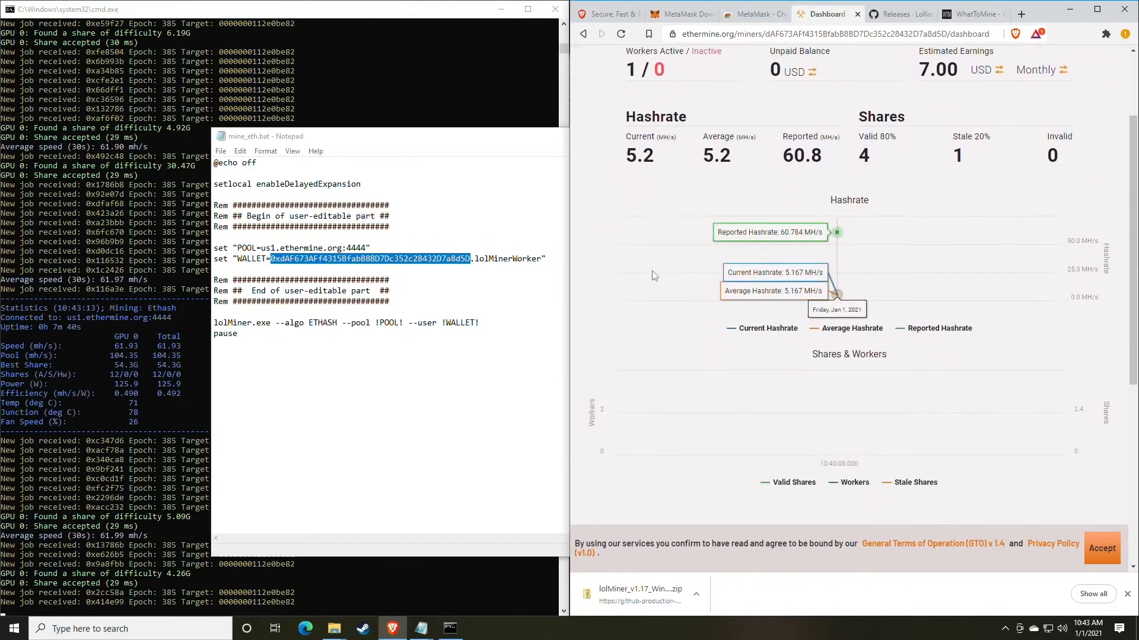
pyautogui.scroll(-1, 874, 259)
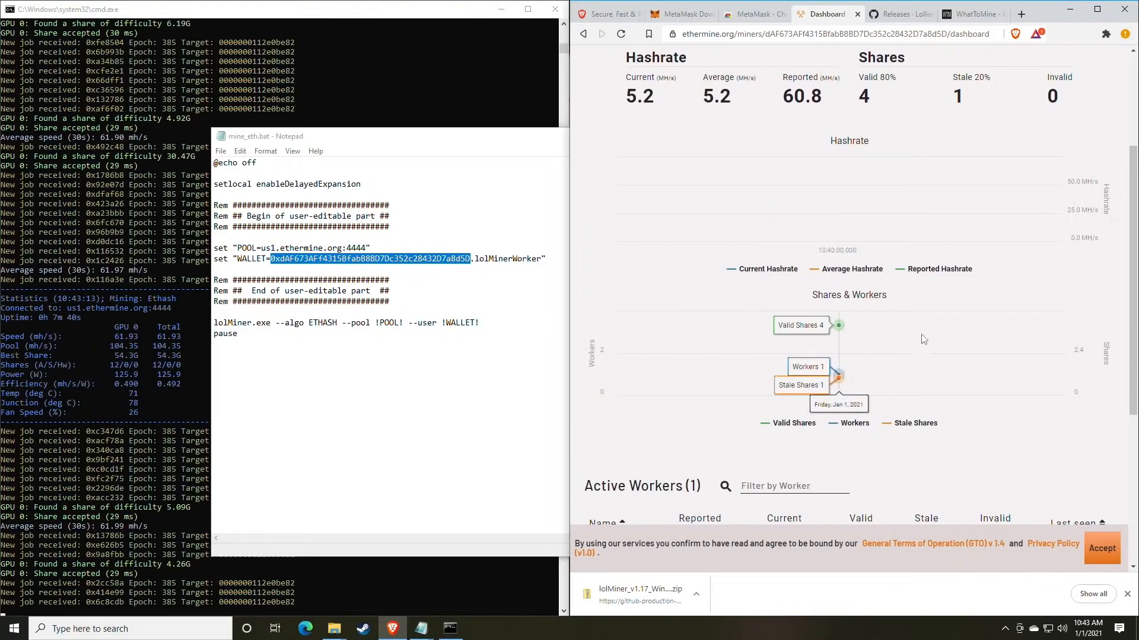
pyautogui.scroll(-1, 918, 353)
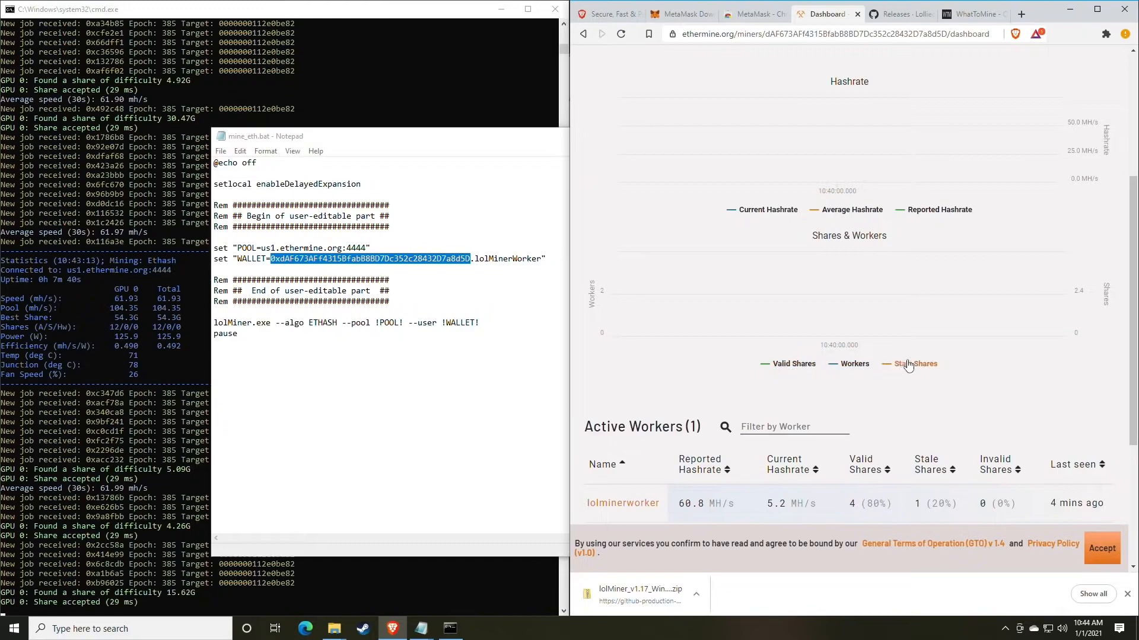
pyautogui.scroll(1, 914, 368)
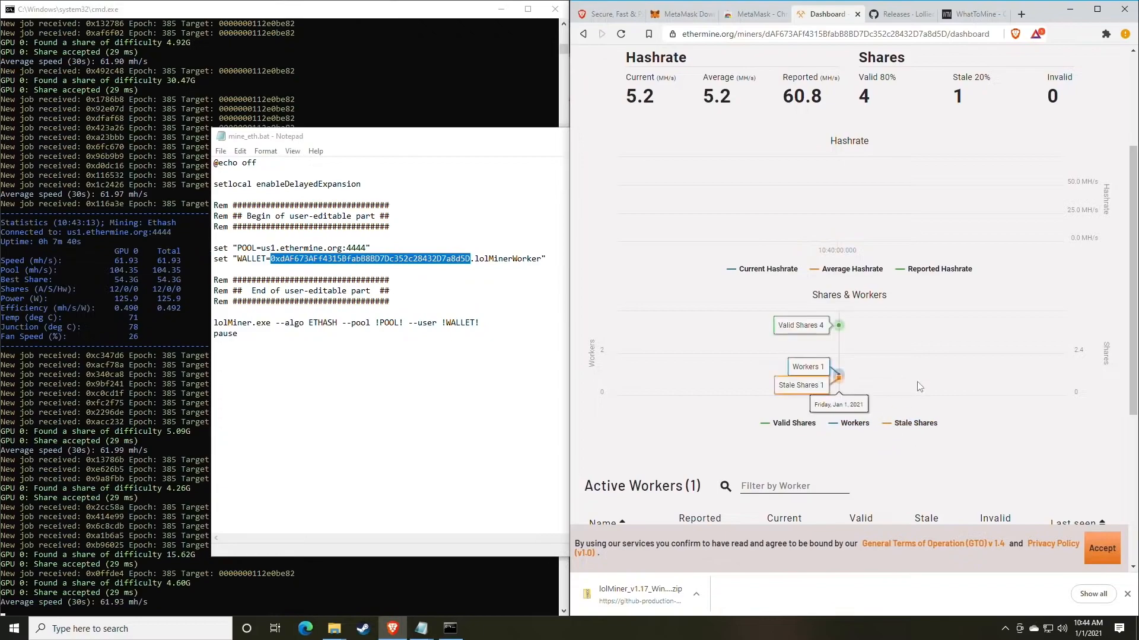
pyautogui.scroll(1, 920, 387)
pyautogui.scroll(-2, 919, 386)
pyautogui.scroll(4, 859, 314)
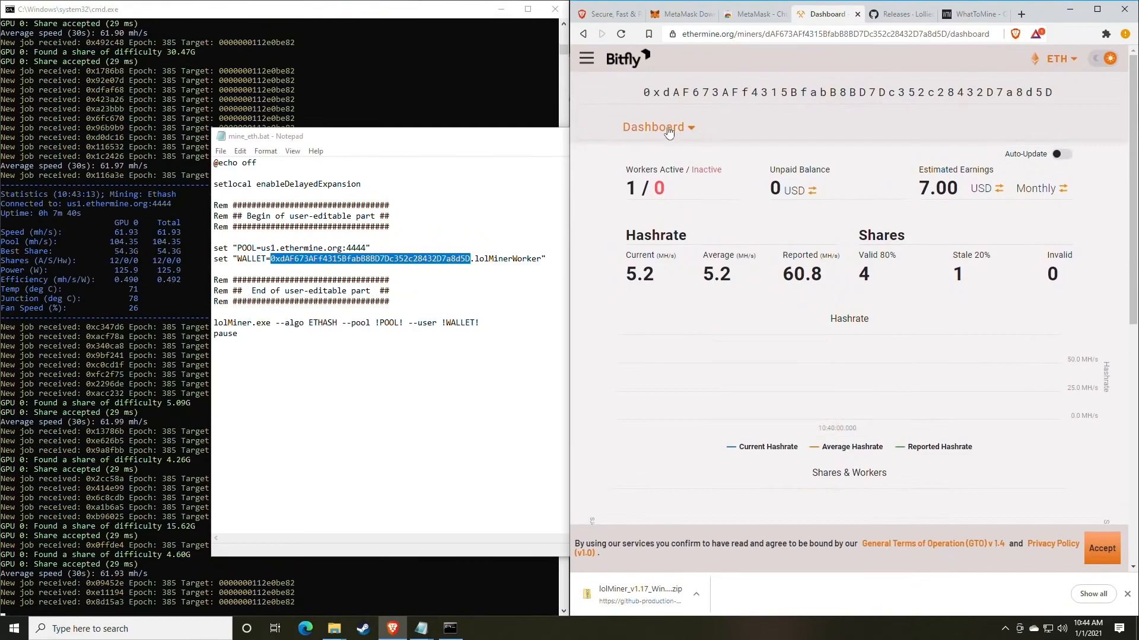
# - Open the miner's Settings page and review the worker-offline mail, email address and payment threshold options
pyautogui.click(687, 130)
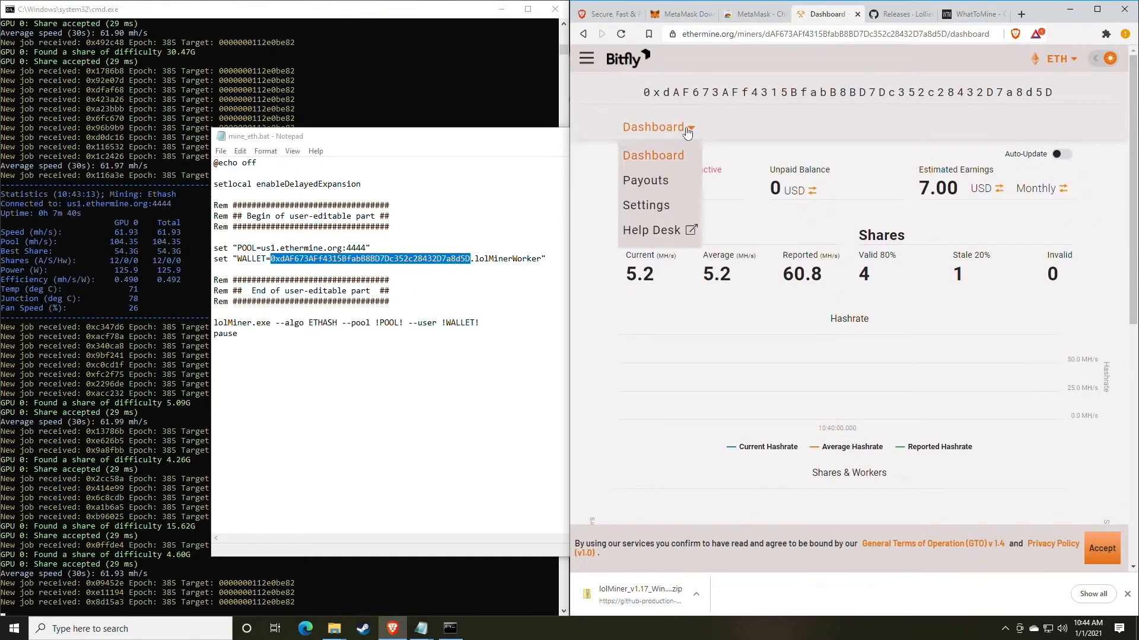
pyautogui.click(655, 208)
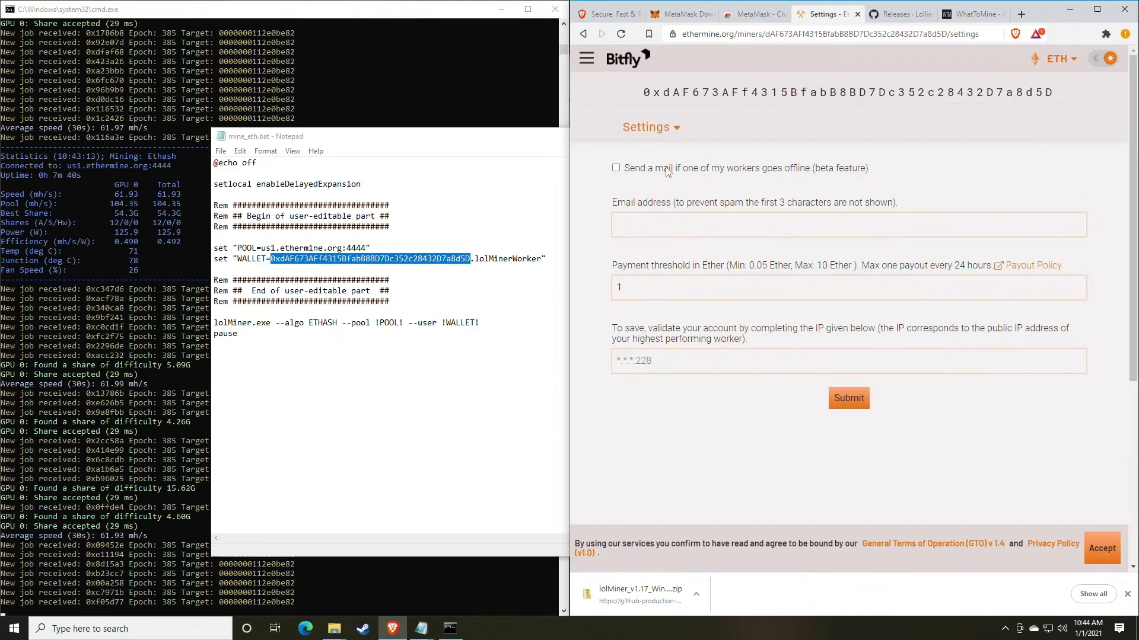
pyautogui.click(658, 224)
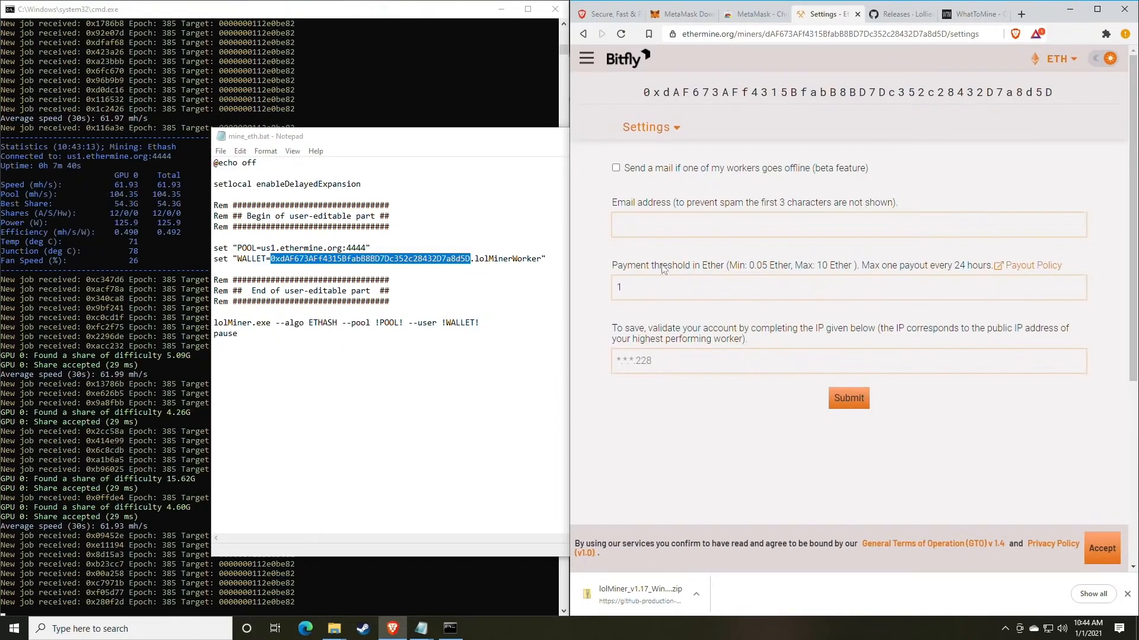
pyautogui.moveTo(619, 267); pyautogui.dragTo(714, 270)
pyautogui.click(713, 271)
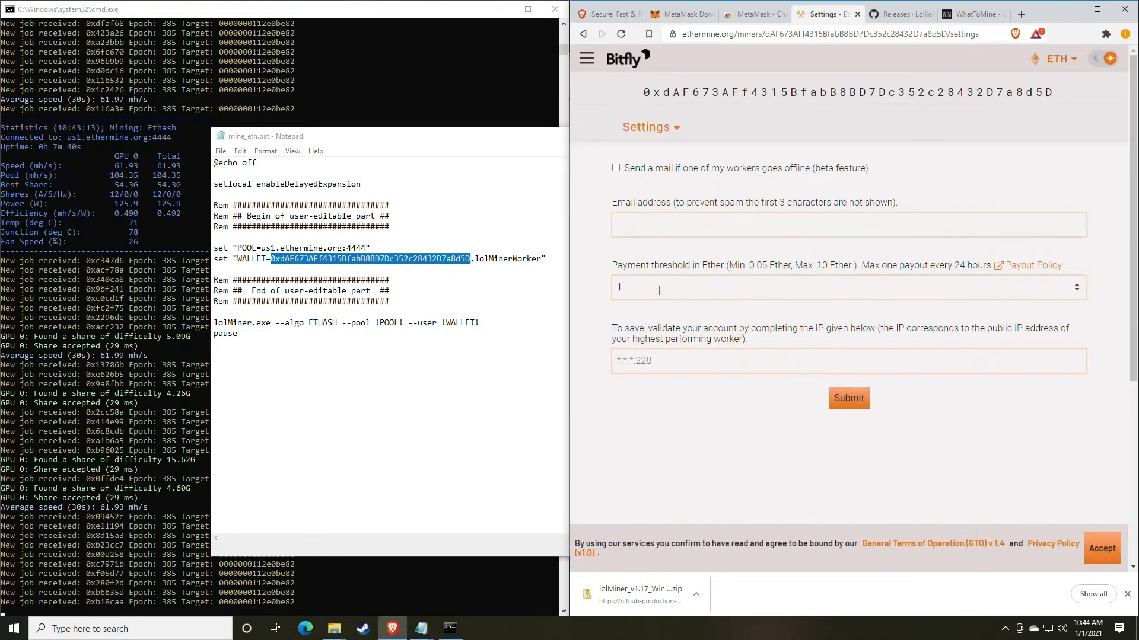
# - Enter 0.05 Ether as the payment threshold, go to the IP validation field, and return to the miner dashboard without submitting
pyautogui.moveTo(656, 291); pyautogui.dragTo(601, 290)
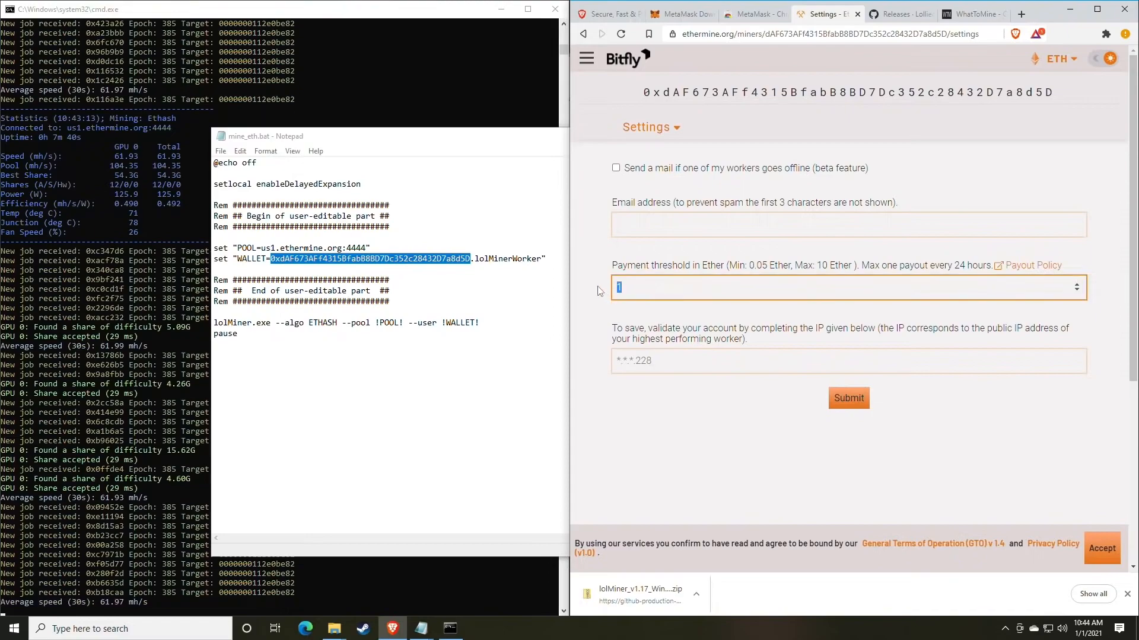
pyautogui.write('0')
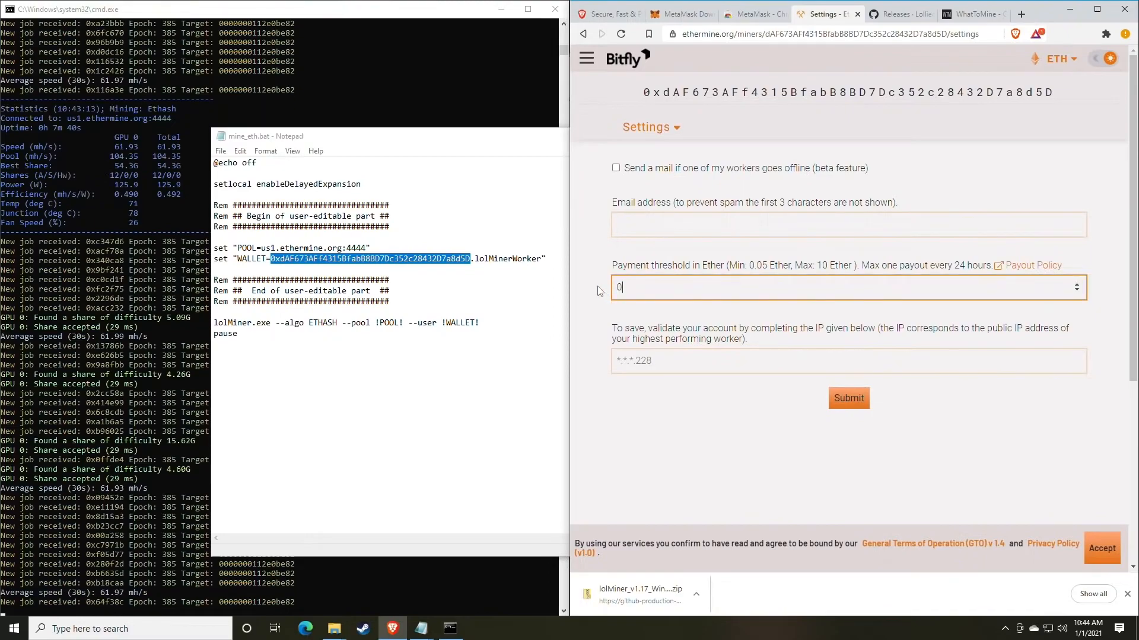
pyautogui.write('.05')
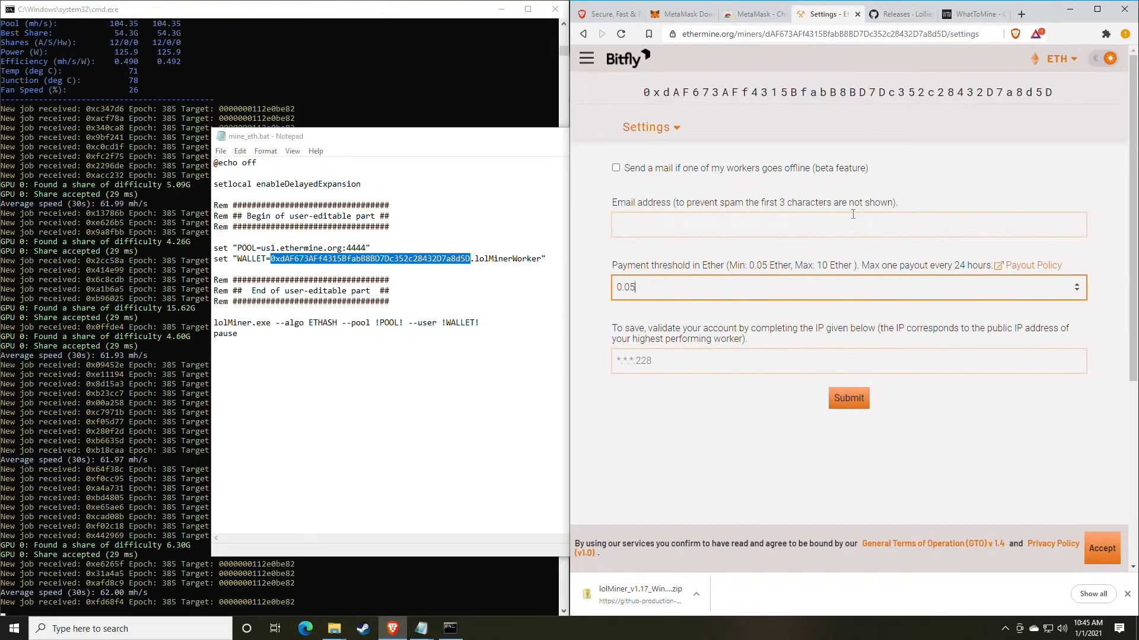
pyautogui.click(690, 366)
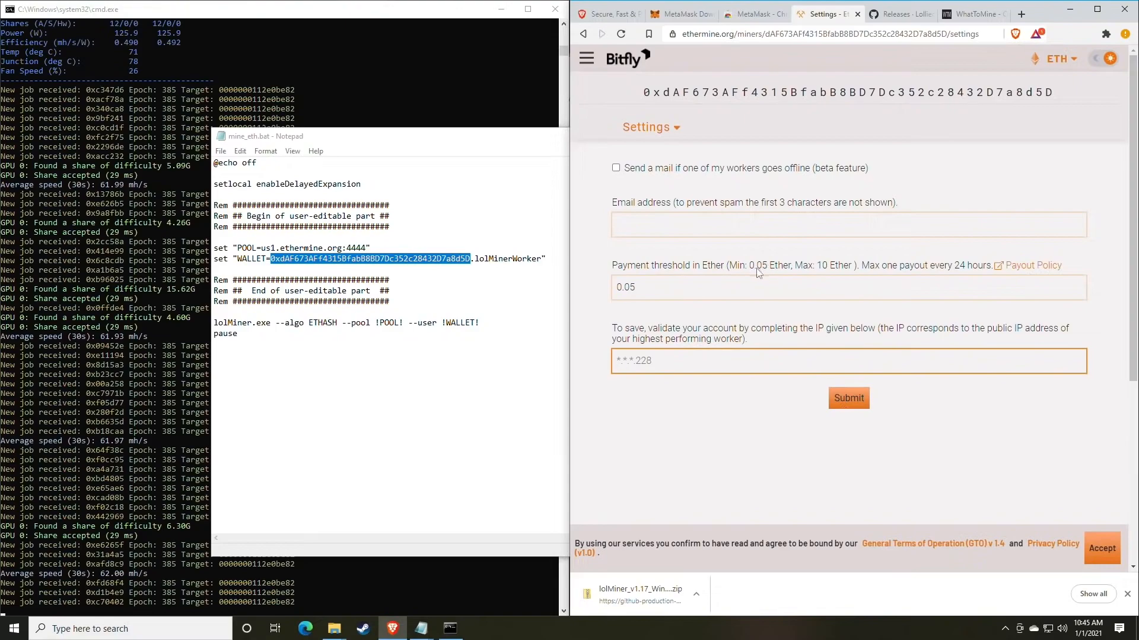
pyautogui.click(667, 127)
pyautogui.click(654, 155)
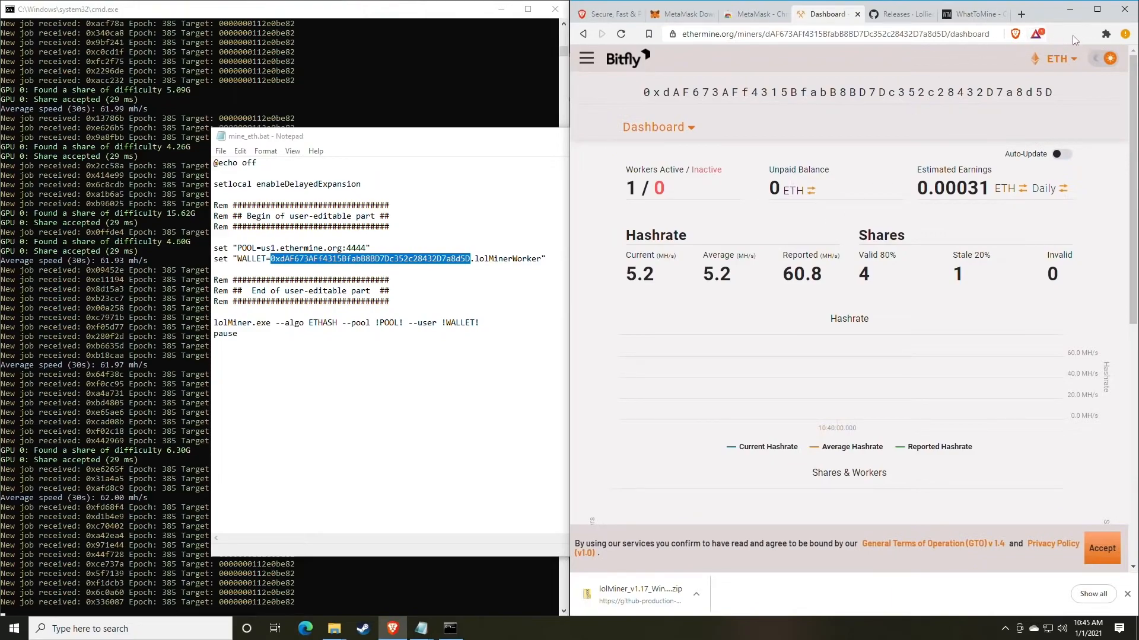
# - Pin the MetaMask extension to the browser toolbar and close the extensions list
pyautogui.click(1105, 34)
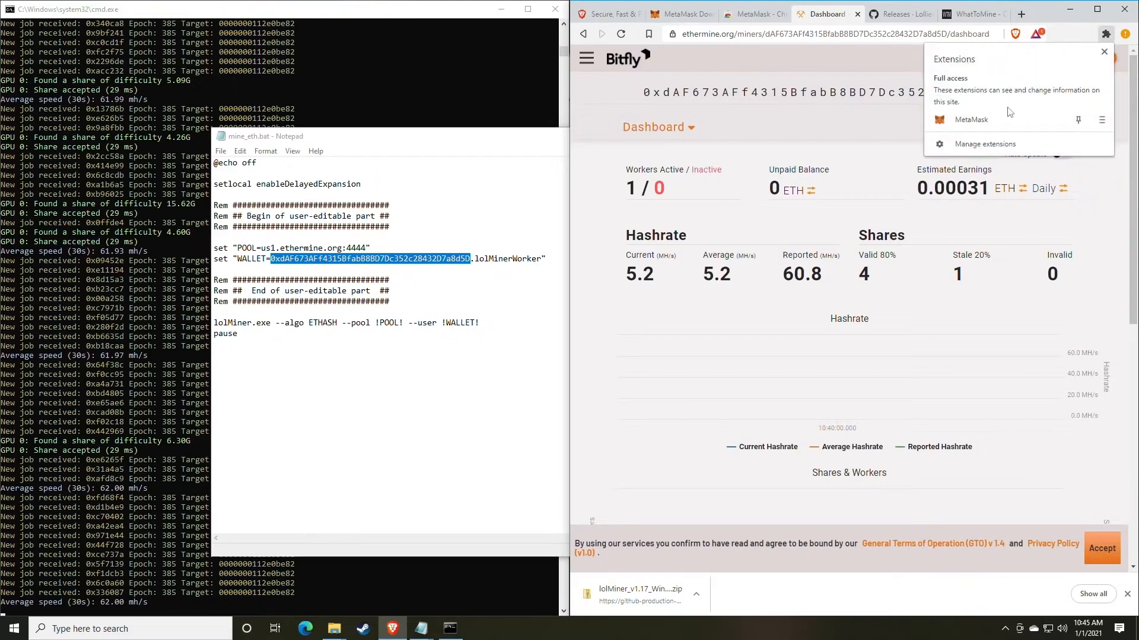
pyautogui.click(1078, 121)
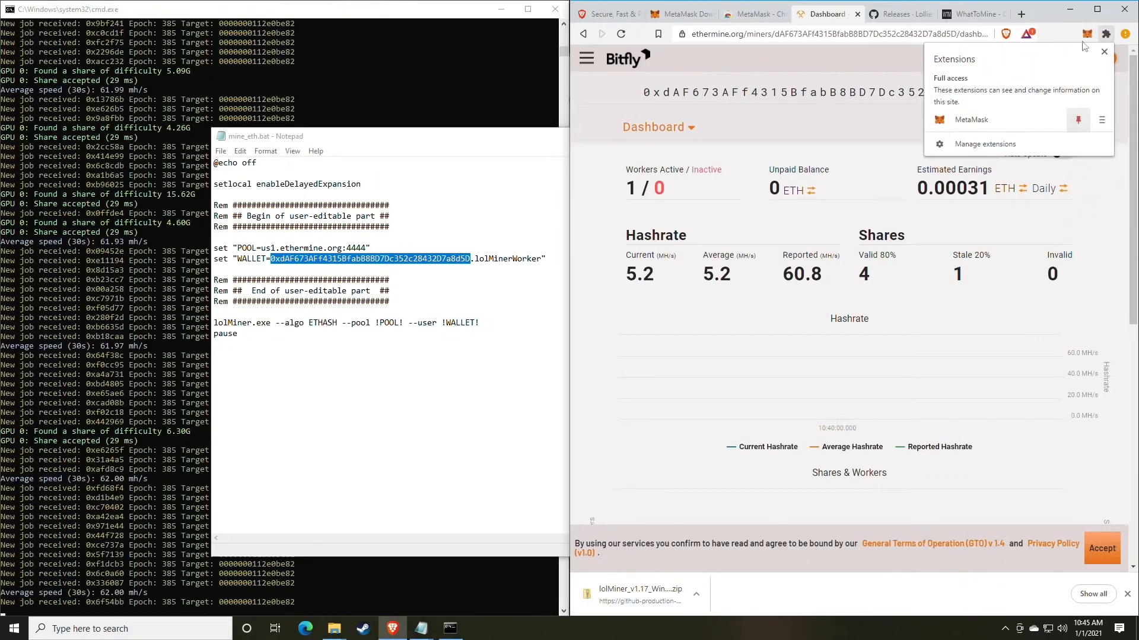
pyautogui.click(1105, 33)
# - Open the MetaMask wallet, examine its Swap form with ETH as the source token, and close the wallet
pyautogui.click(1087, 35)
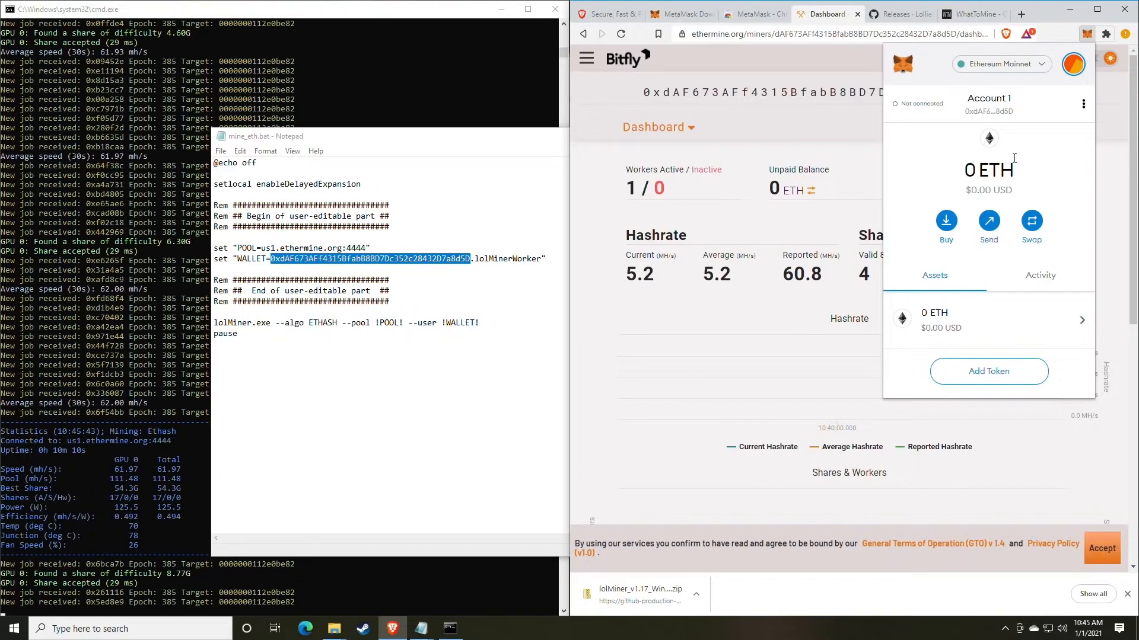
pyautogui.click(1033, 232)
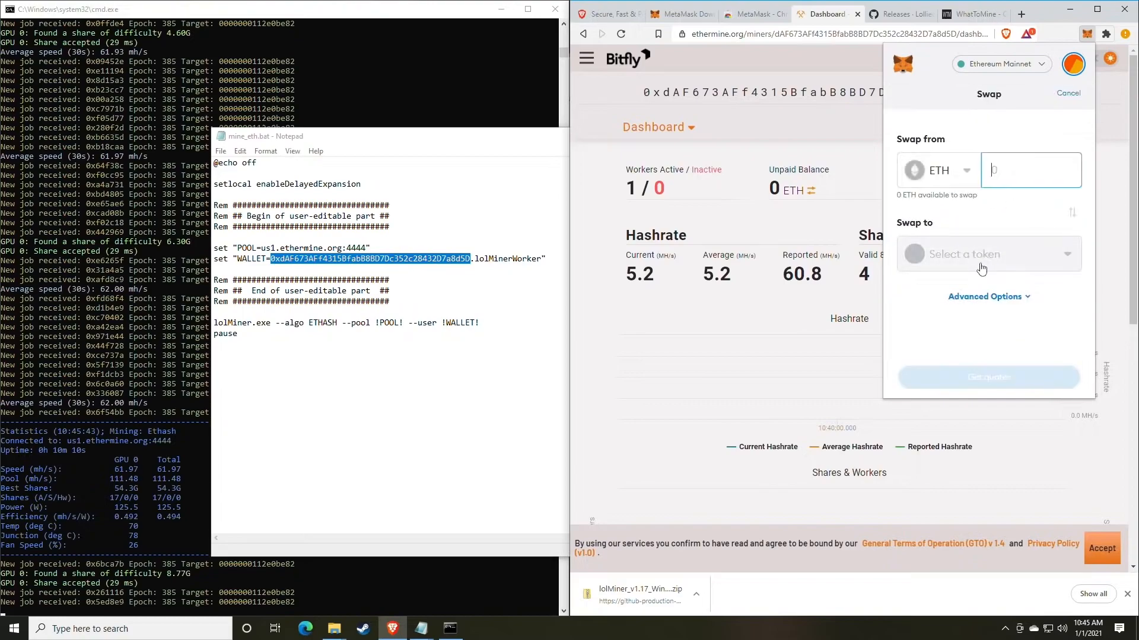
pyautogui.click(949, 169)
pyautogui.click(934, 200)
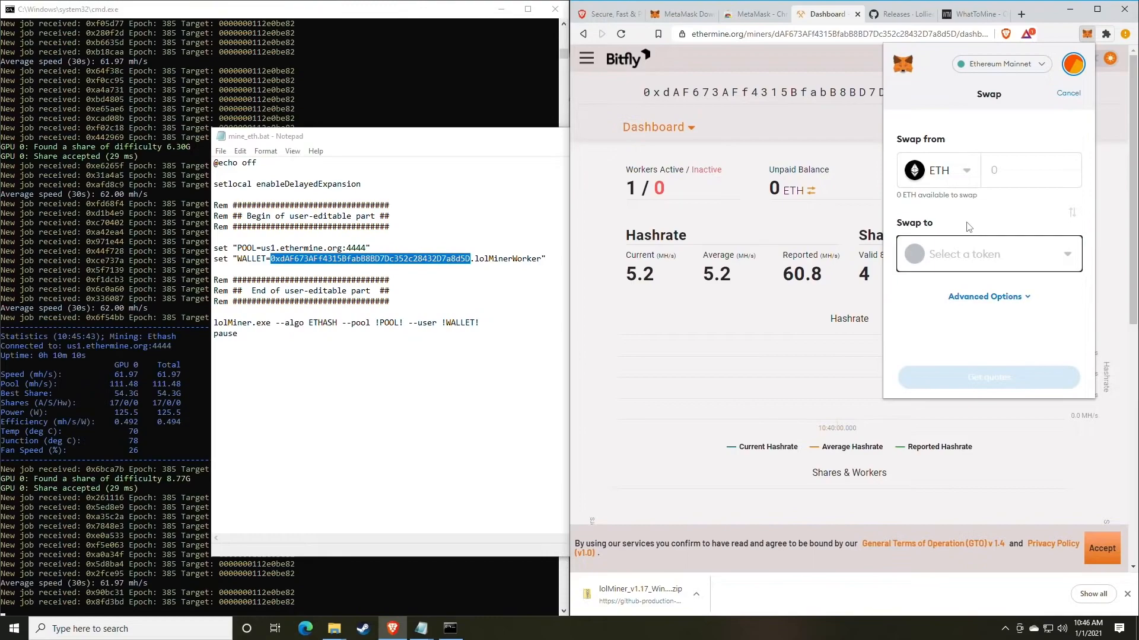
pyautogui.click(1001, 205)
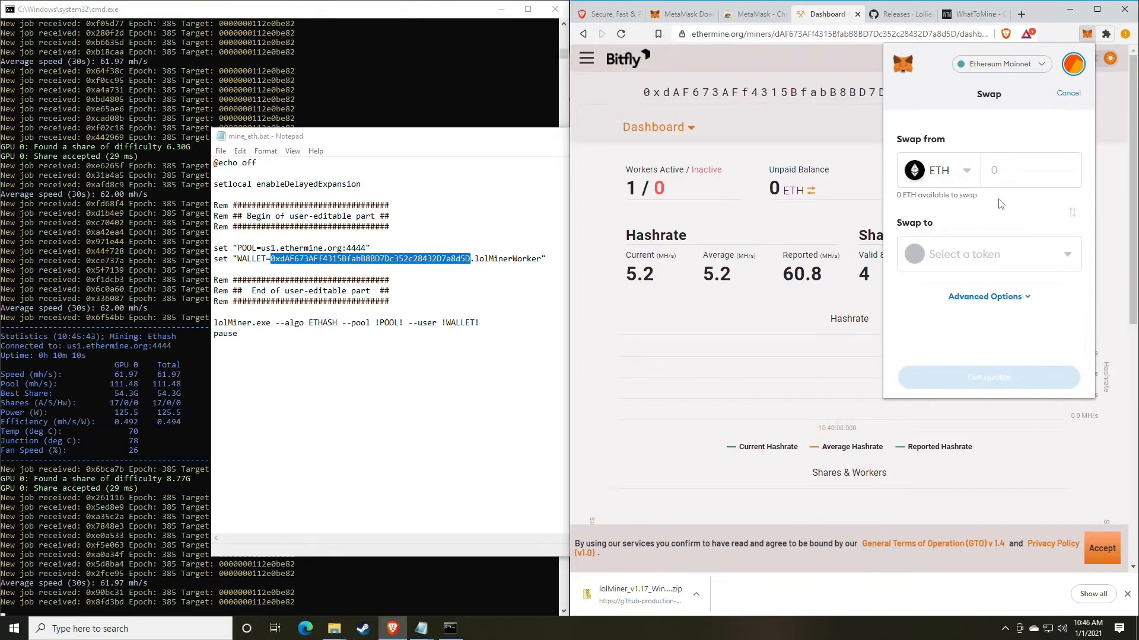
pyautogui.click(1086, 34)
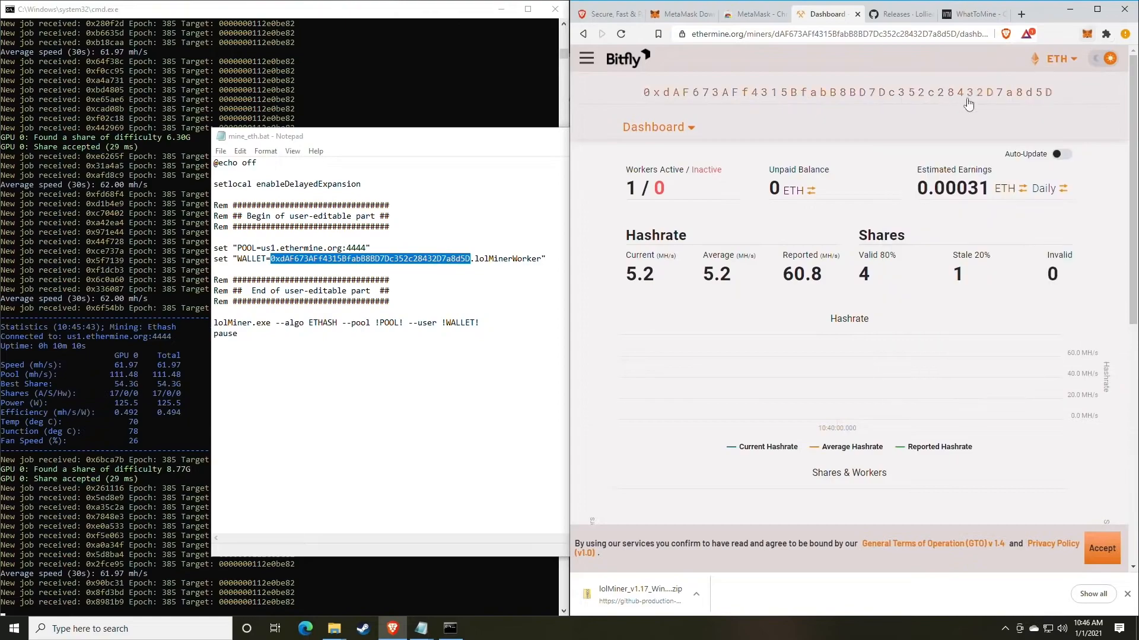